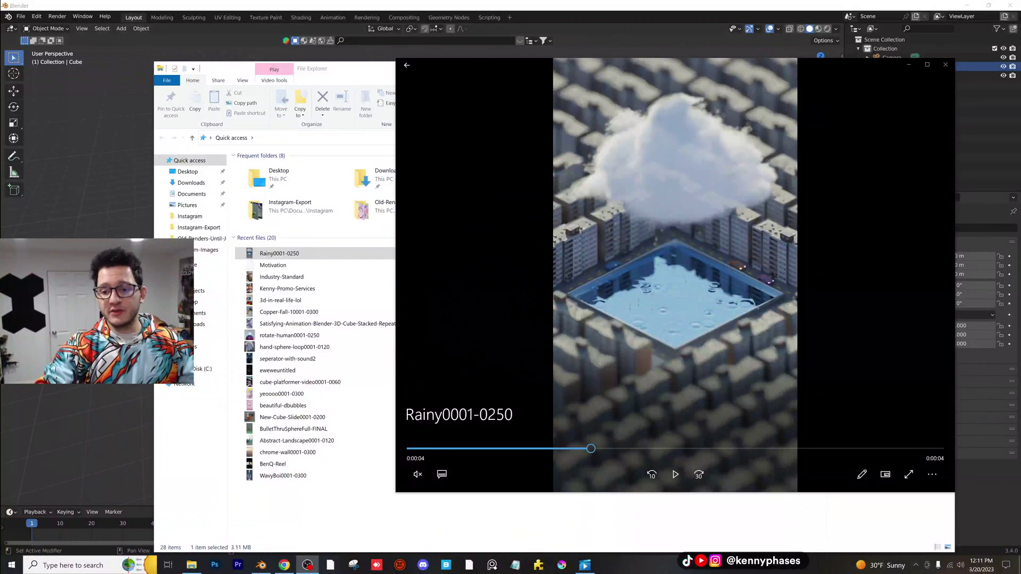
Replay the Rainy0001-0250 rain clip in Media Player, then close the player.
left_click(675, 474)
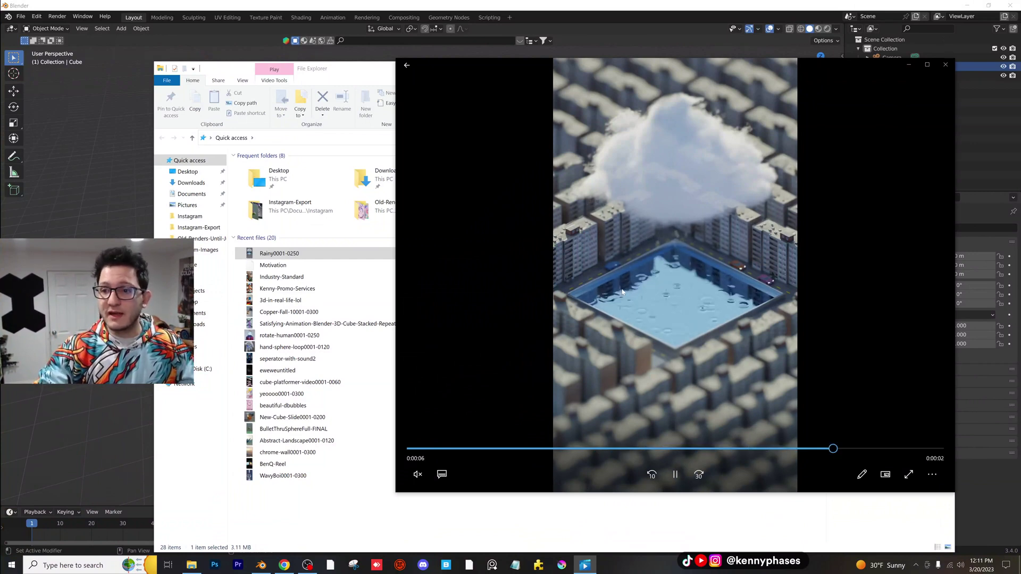
left_click(946, 64)
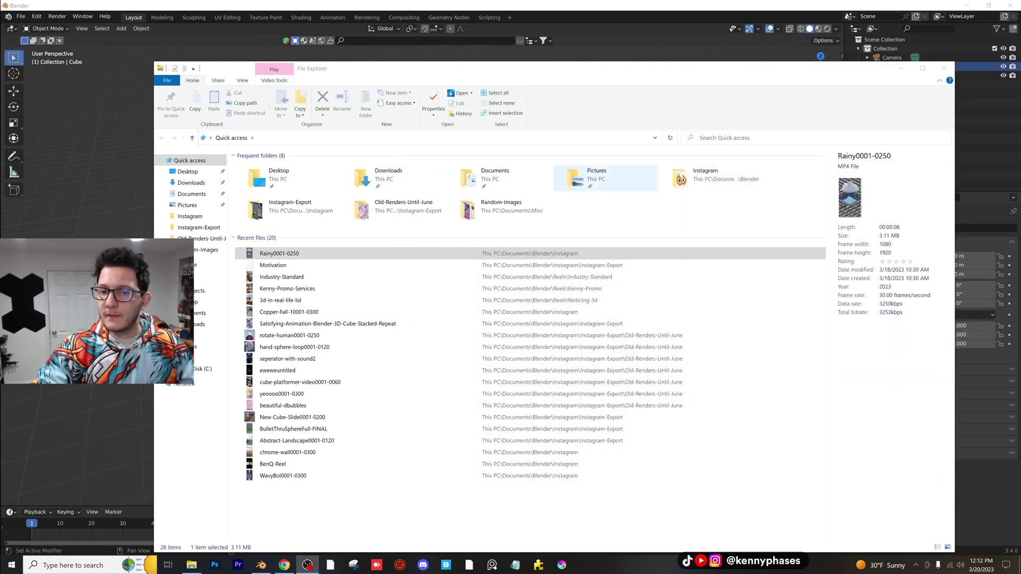
Return to Blender and delete the default cube and light.
left_click(1008, 66)
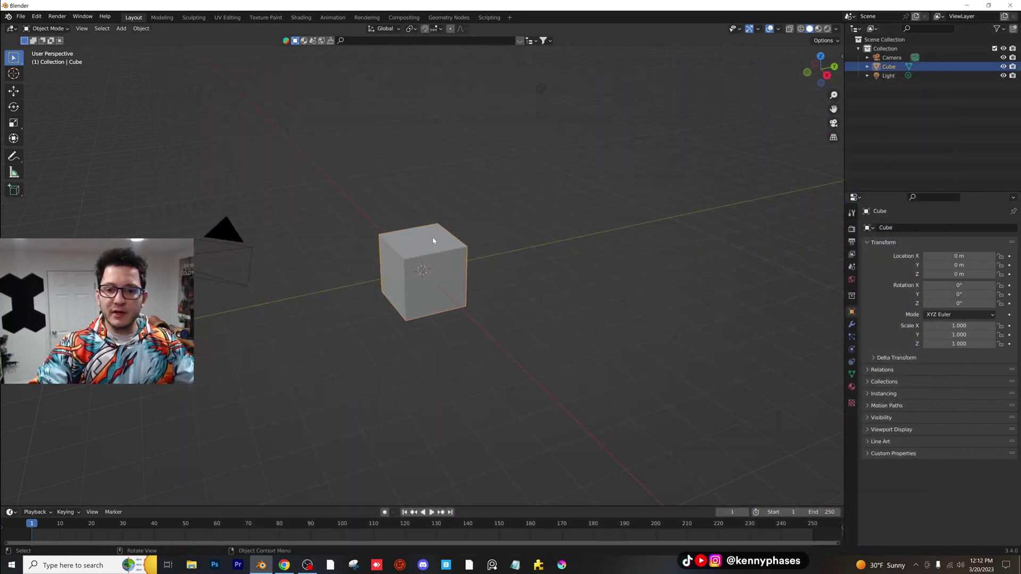
key("Delete")
left_click(540, 87)
key("Delete")
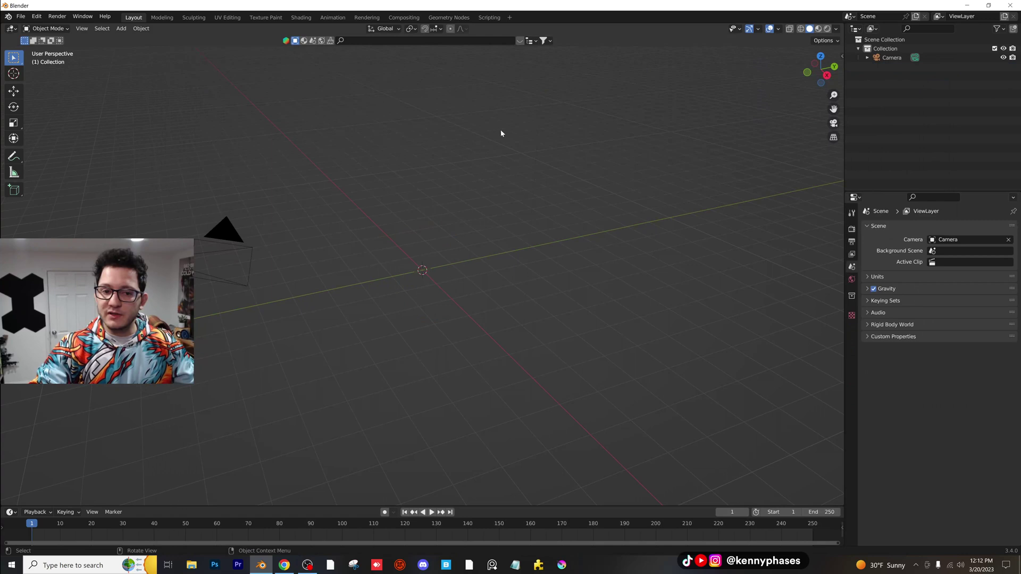
Save the scene as Dynamic-Paint-Tutorial-Rain.blend.
key("ctrl+s")
left_click(321, 417)
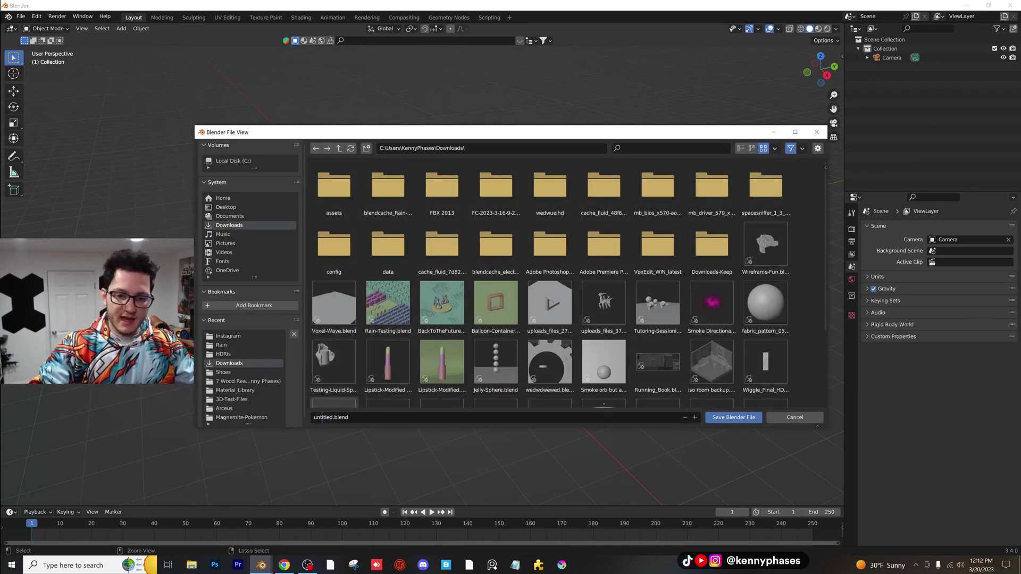
type("Dynamic-Paint-Tutorial-Rain")
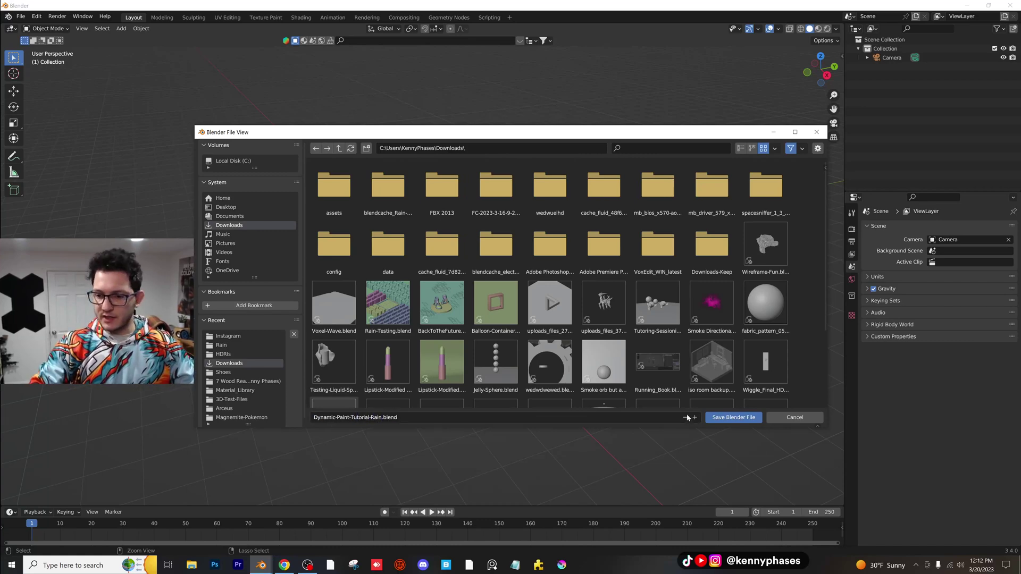
left_click(733, 418)
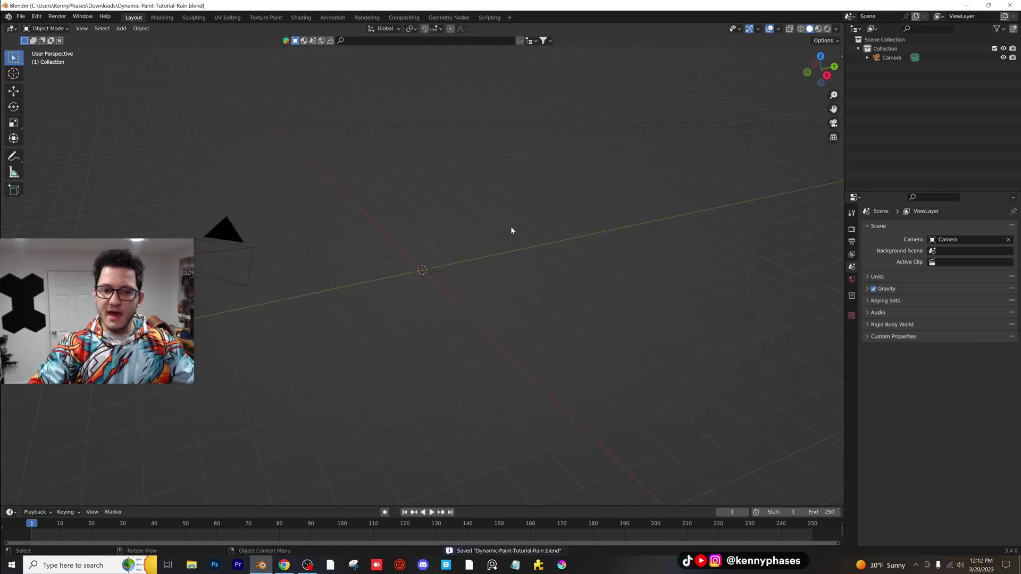
Add a mesh plane and scale it up by 5.
left_click(121, 28)
mouse_move(135, 38)
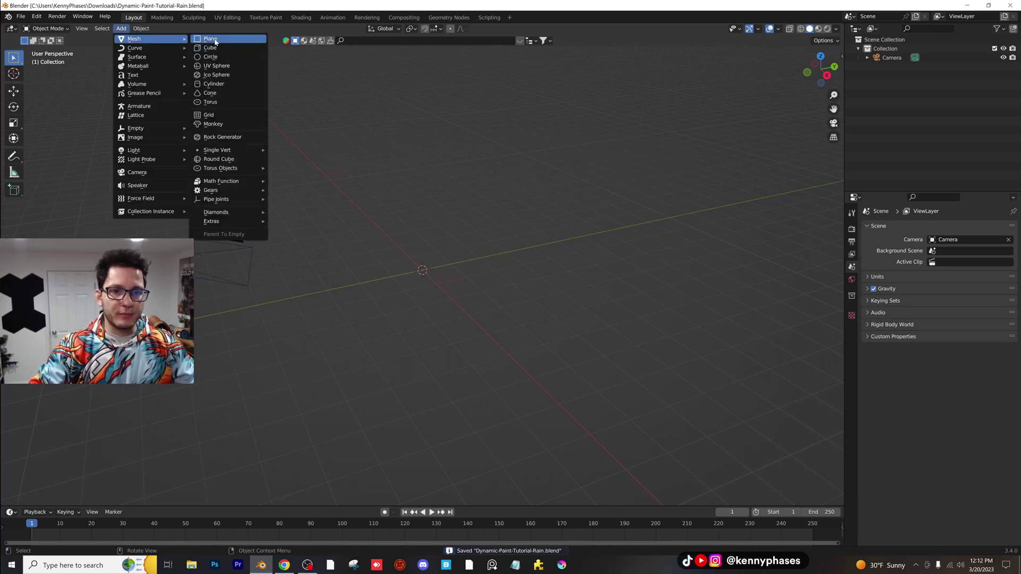
left_click(215, 38)
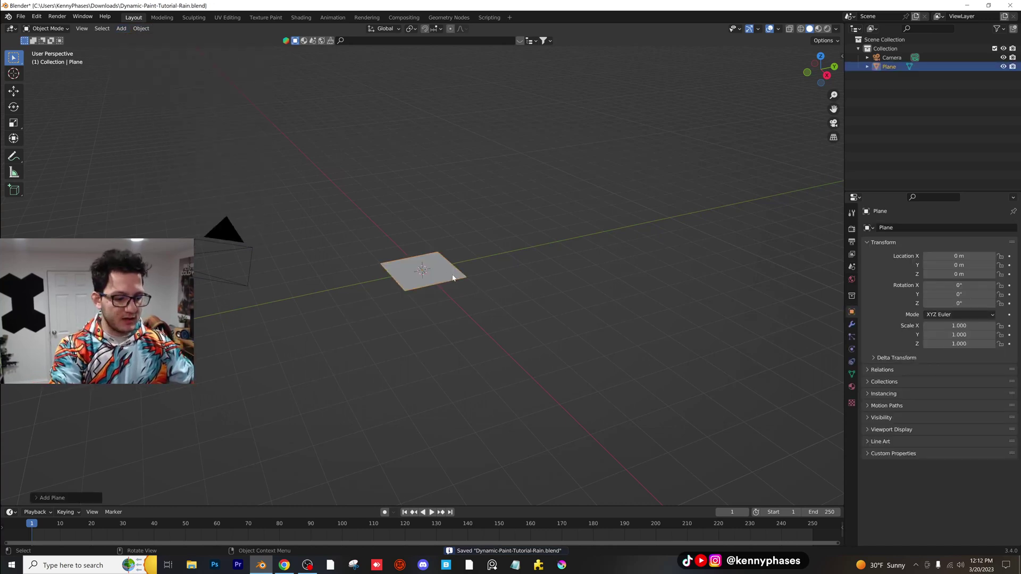
key("s")
key("5")
key("Return")
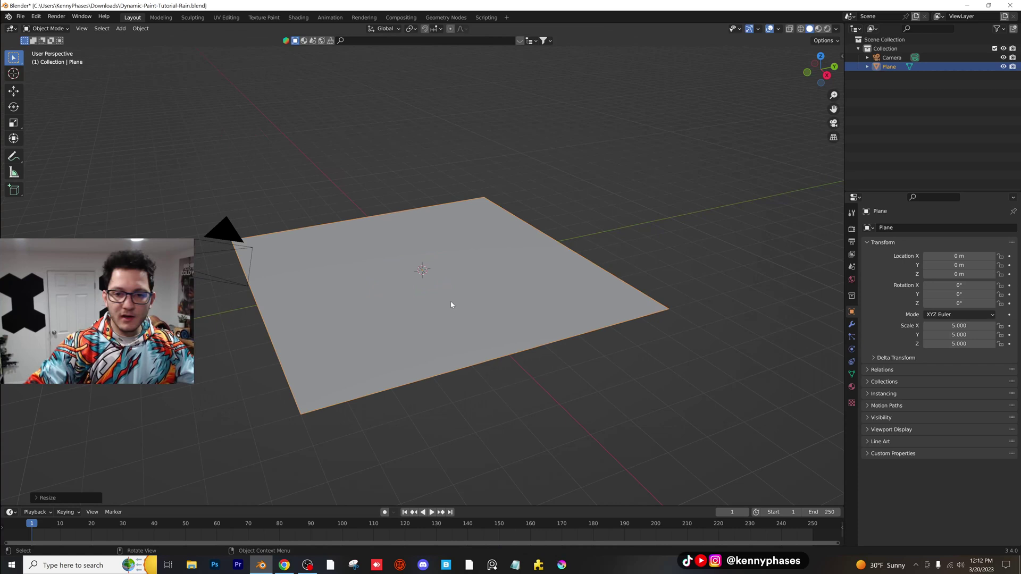
scroll(451, 305, "up", 2)
Subdivide the plane in Edit Mode with 20 cuts, then return to Object Mode.
key("Tab")
right_click(451, 243)
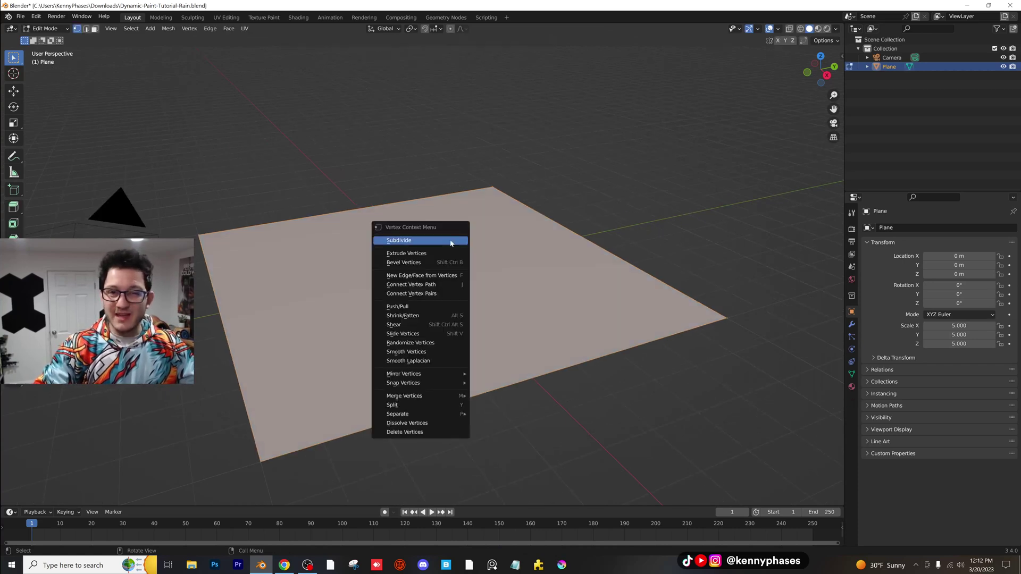
left_click(450, 241)
left_click(39, 497)
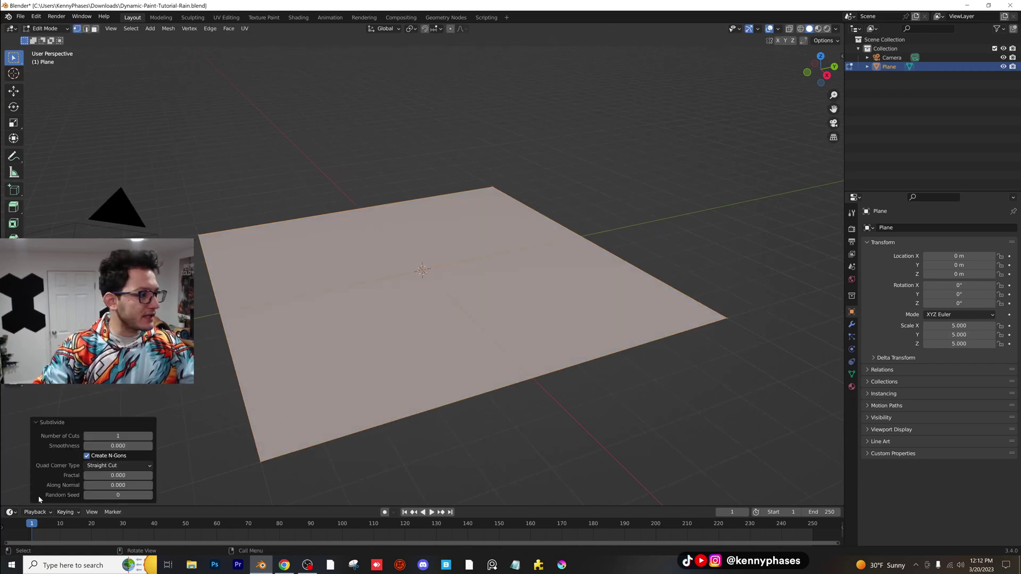
left_click(118, 436)
type("20")
key("Return")
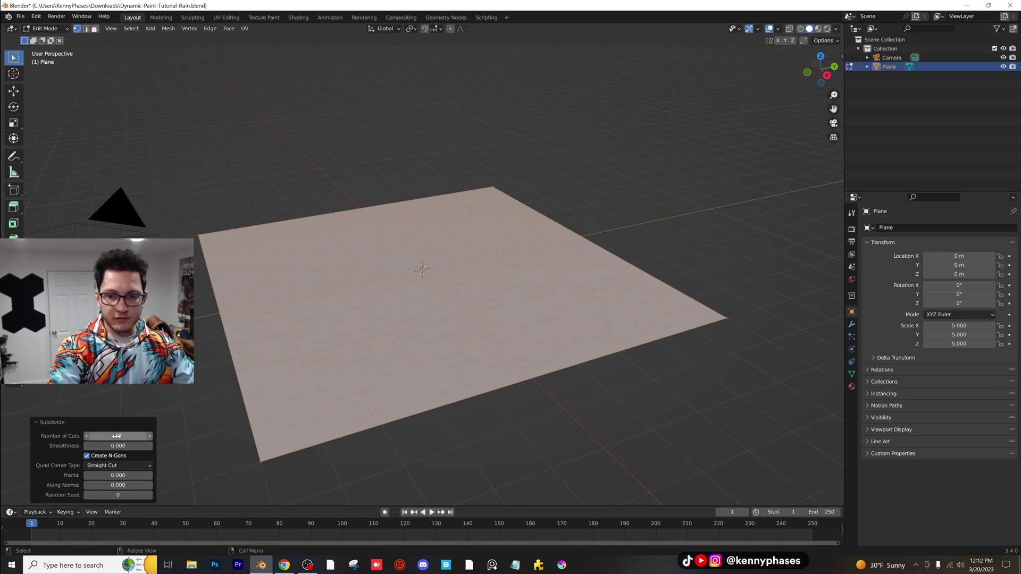
key("Tab")
middle_click_drag(381, 246, 435, 279)
scroll(435, 279, "down", 3)
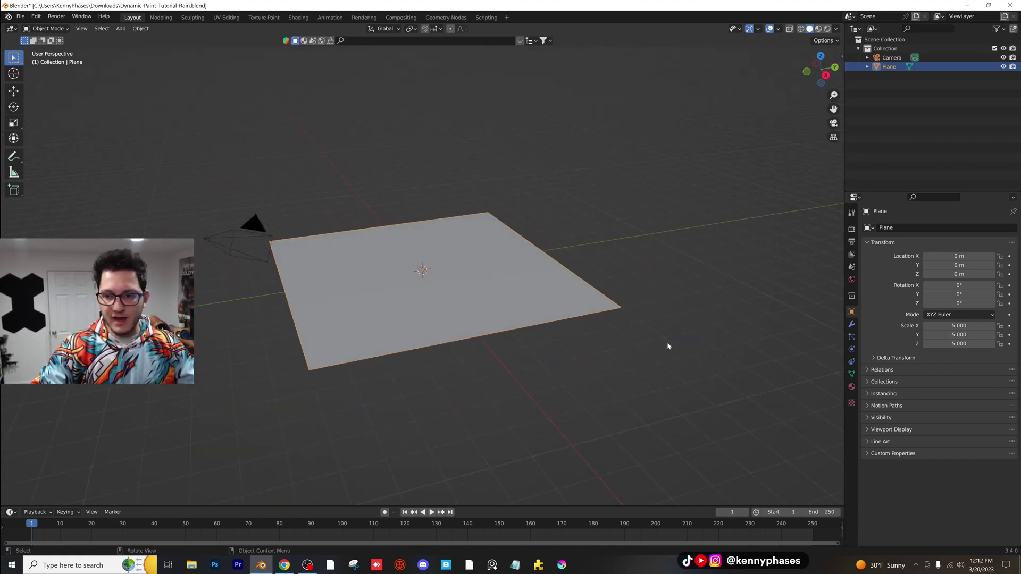
Add a Dynamic Paint canvas to the plane with Waves surface type, then save.
left_click(852, 349)
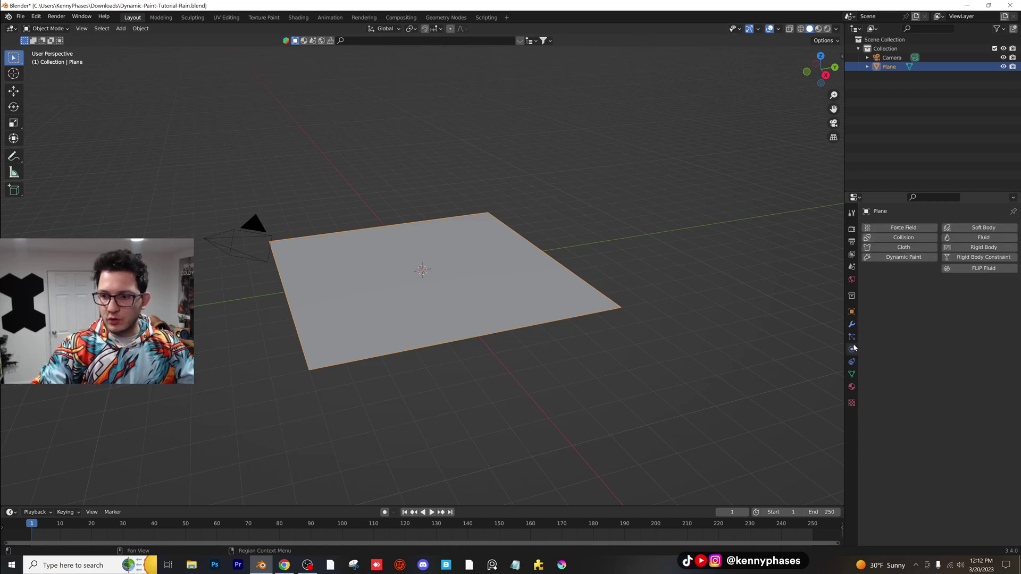
left_click(907, 258)
left_click(943, 327)
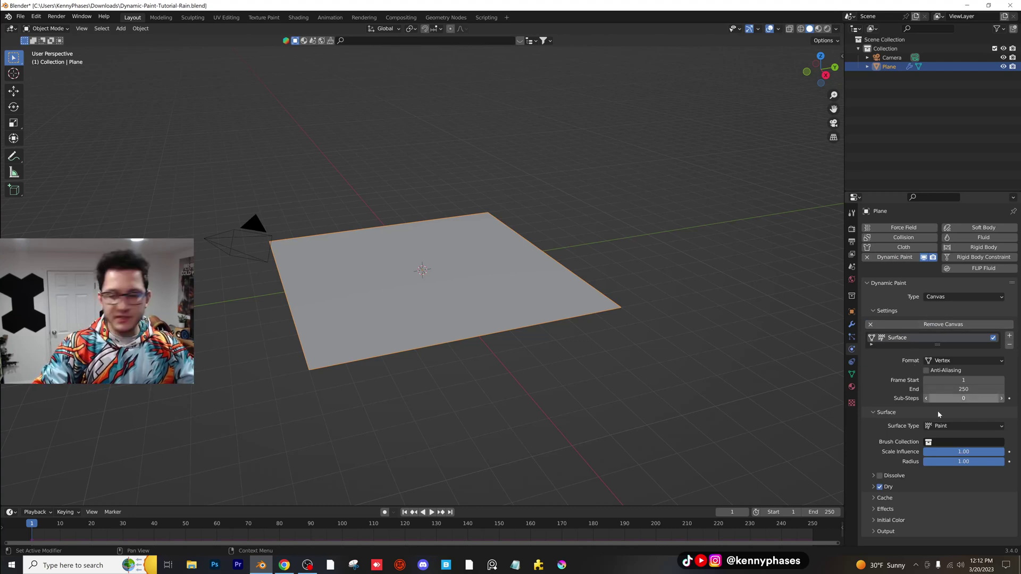
left_click(944, 426)
left_click(945, 465)
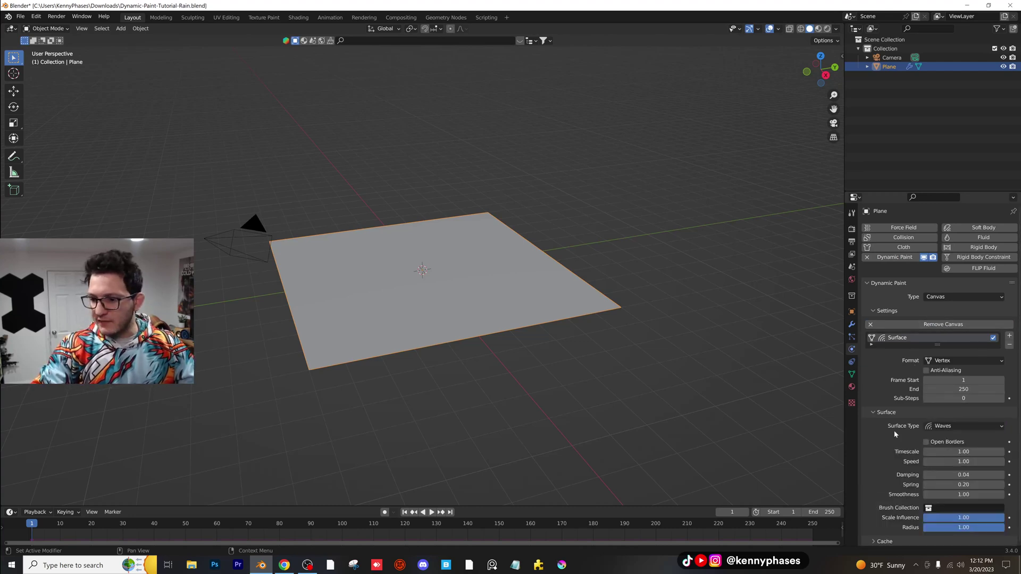
left_click(884, 541)
scroll(914, 452, "down", 3)
scroll(923, 478, "down", 1)
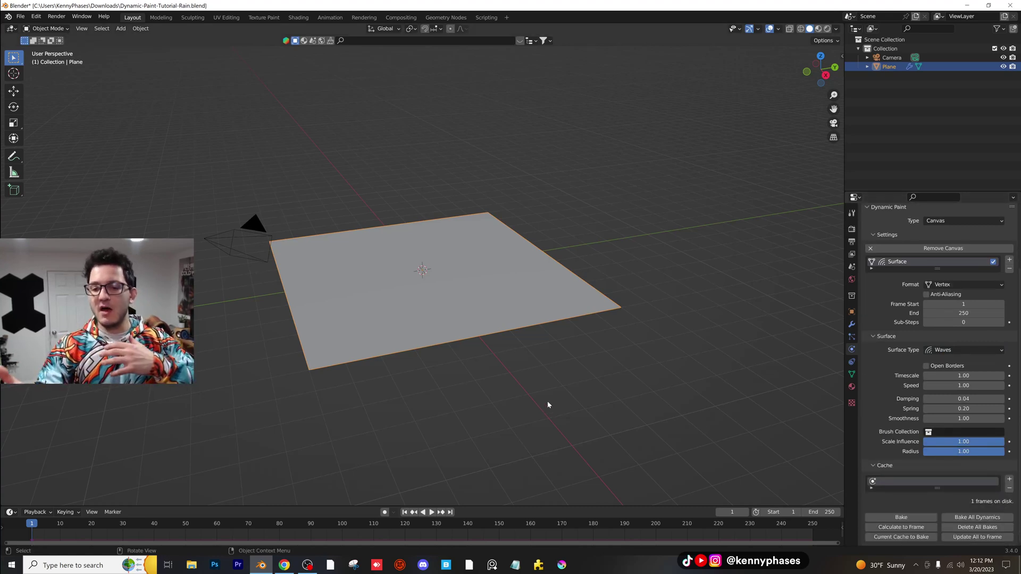
key("ctrl+s")
middle_click_drag(354, 265, 383, 266)
Add an ico sphere and raise it along Z above the plane.
left_click(121, 28)
mouse_move(131, 40)
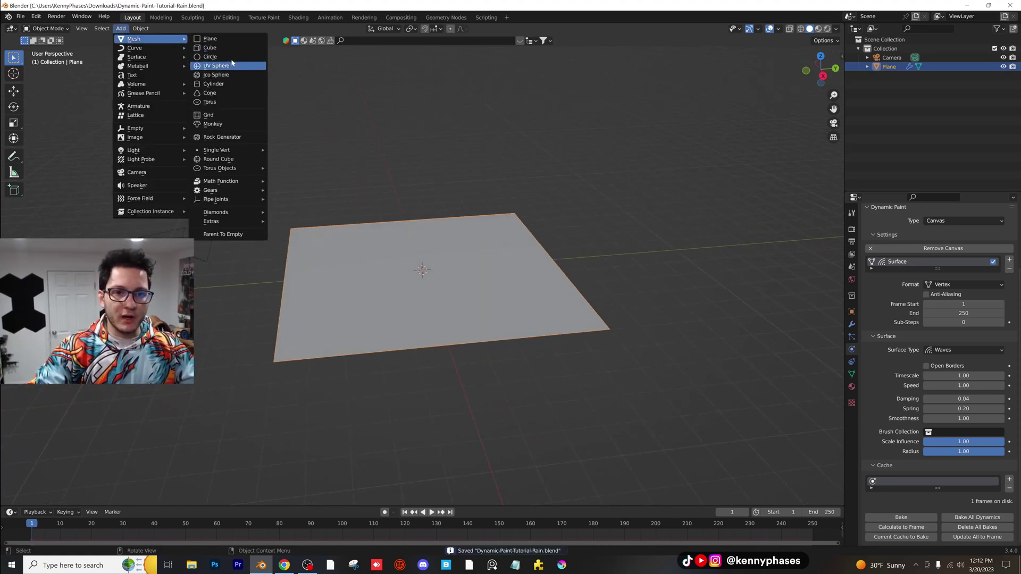
left_click(229, 78)
scroll(372, 160, "up", 2)
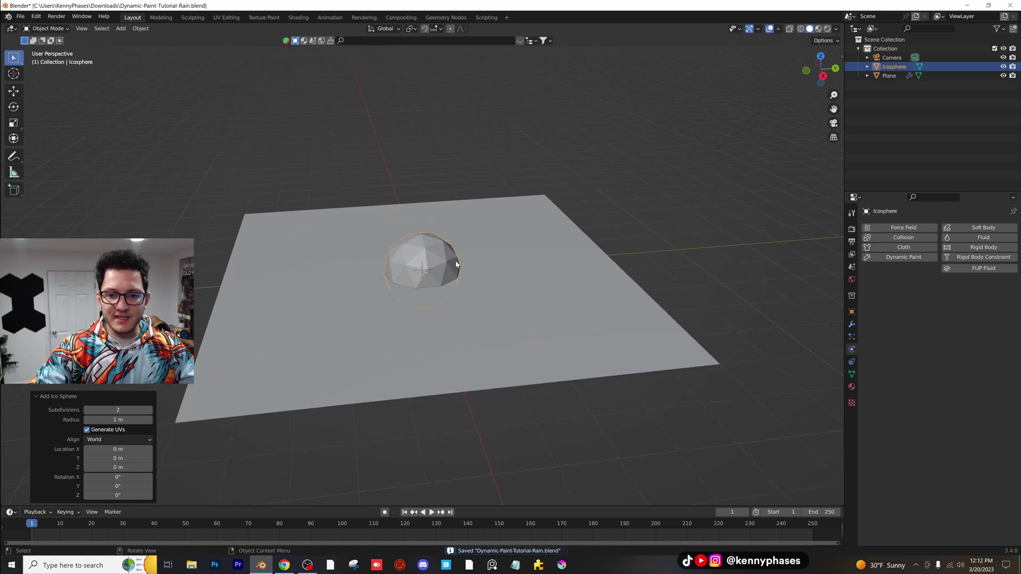
key("g")
key("z")
left_click(609, 244)
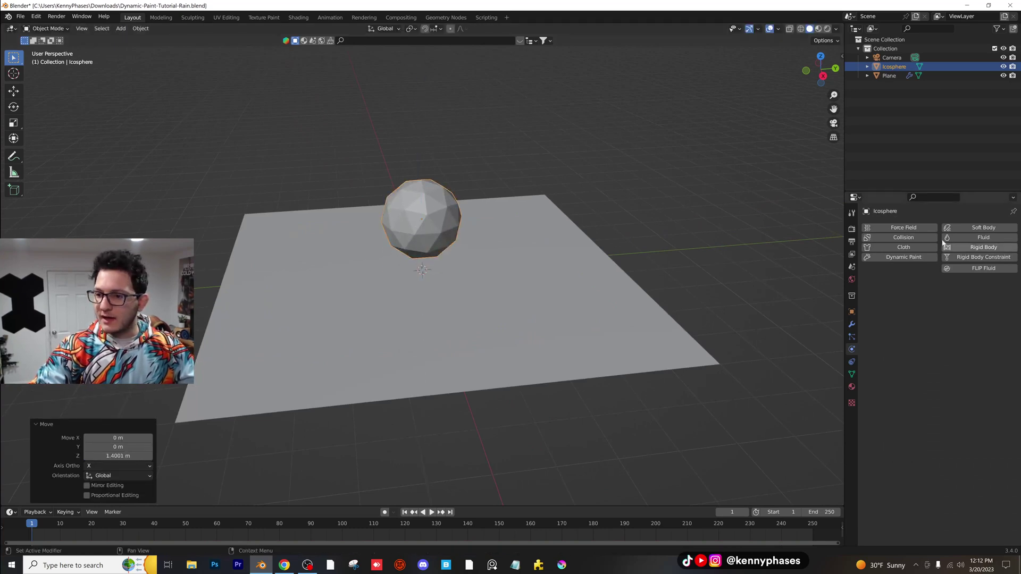
Set the sphere's Dynamic Paint type to Brush and move it lower near the plane.
left_click(903, 257)
left_click(964, 296)
left_click(958, 317)
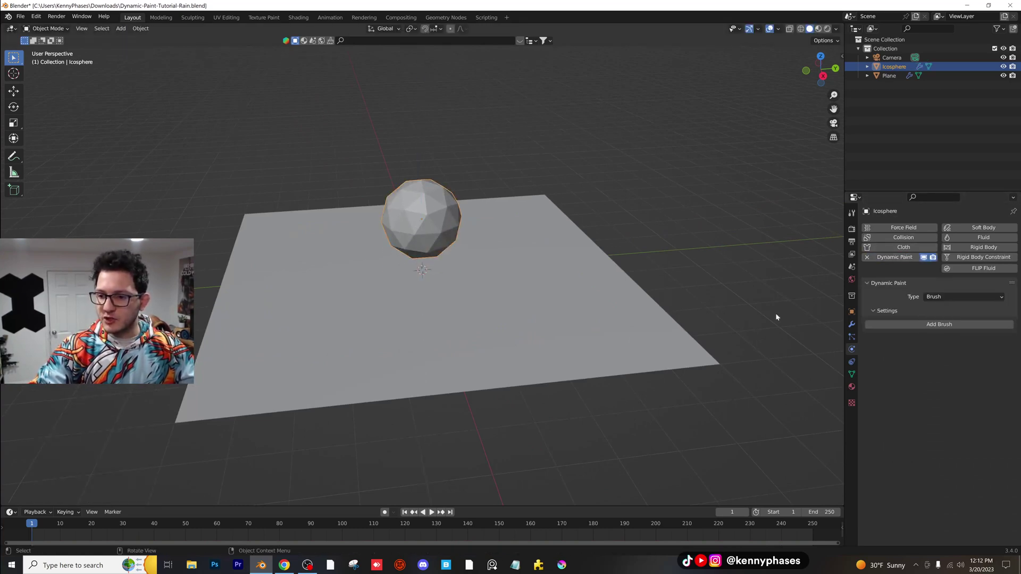
middle_click_drag(558, 341, 510, 305)
key("space")
key("g")
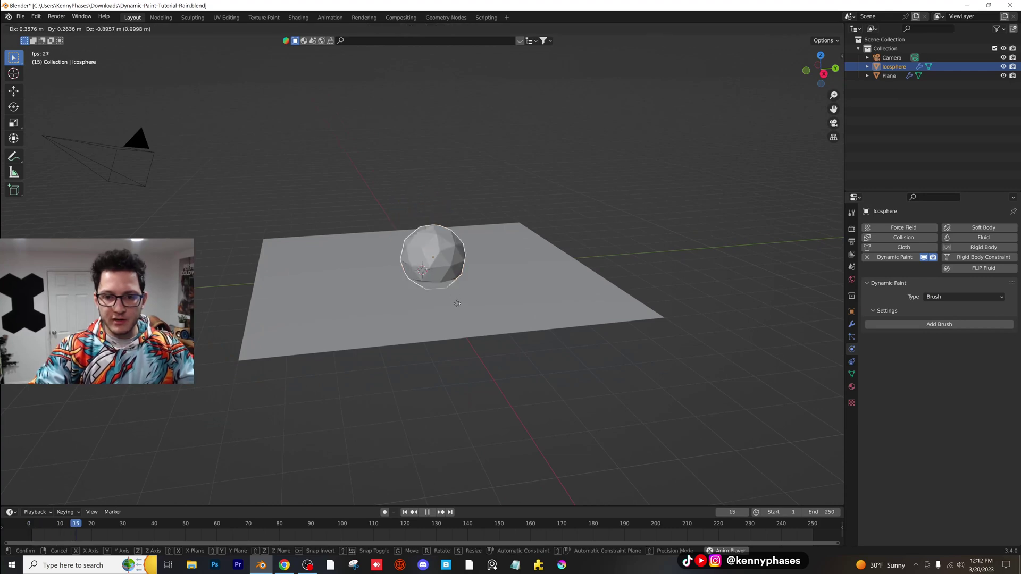
left_click(428, 234)
key("space")
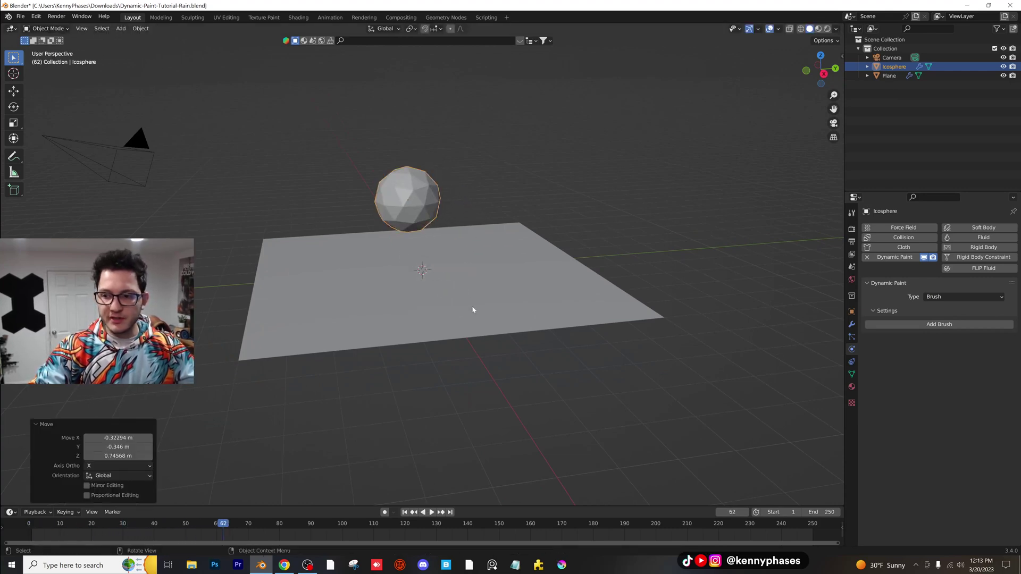
Add the brush, then play from frame 1 while moving the sphere to ripple the water.
left_click(928, 324)
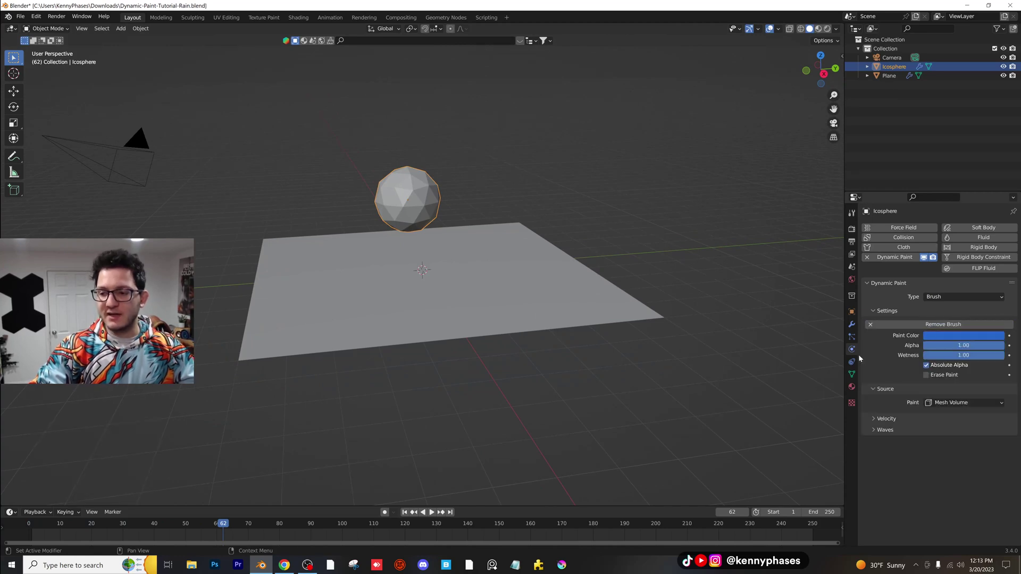
scroll(467, 319, "up", 3)
left_click(37, 523)
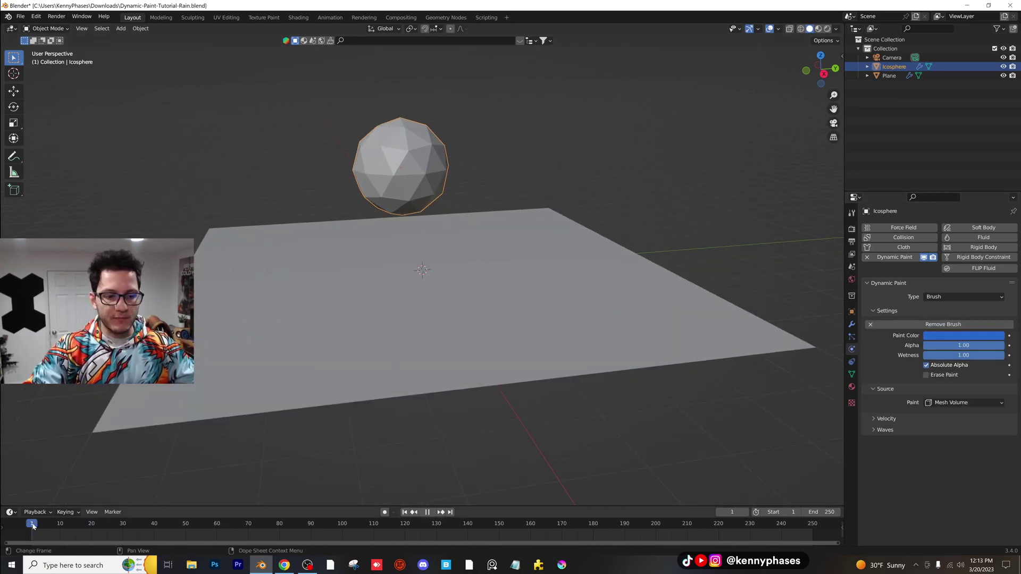
key("space")
key("g")
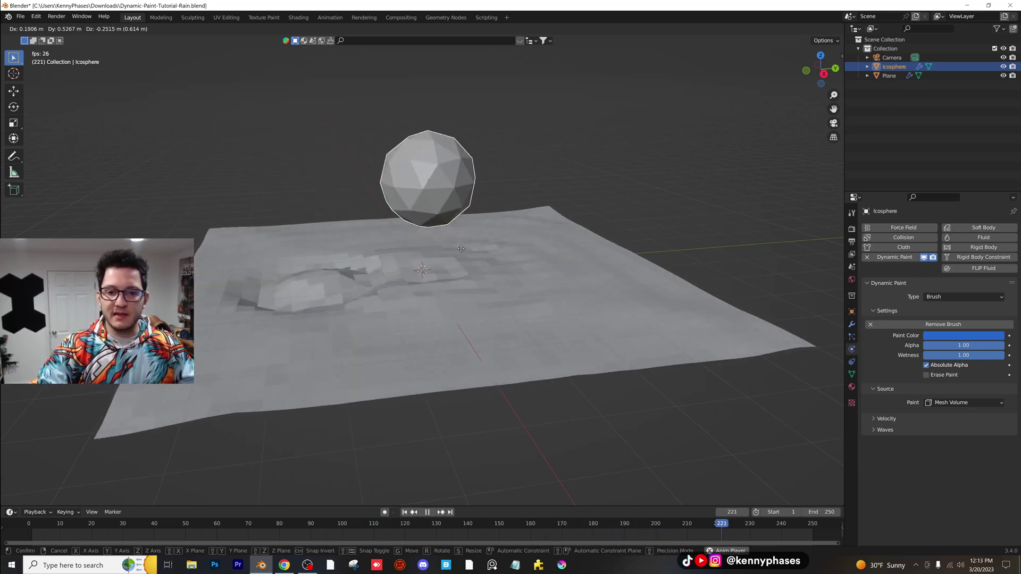
left_click(415, 200)
key("space")
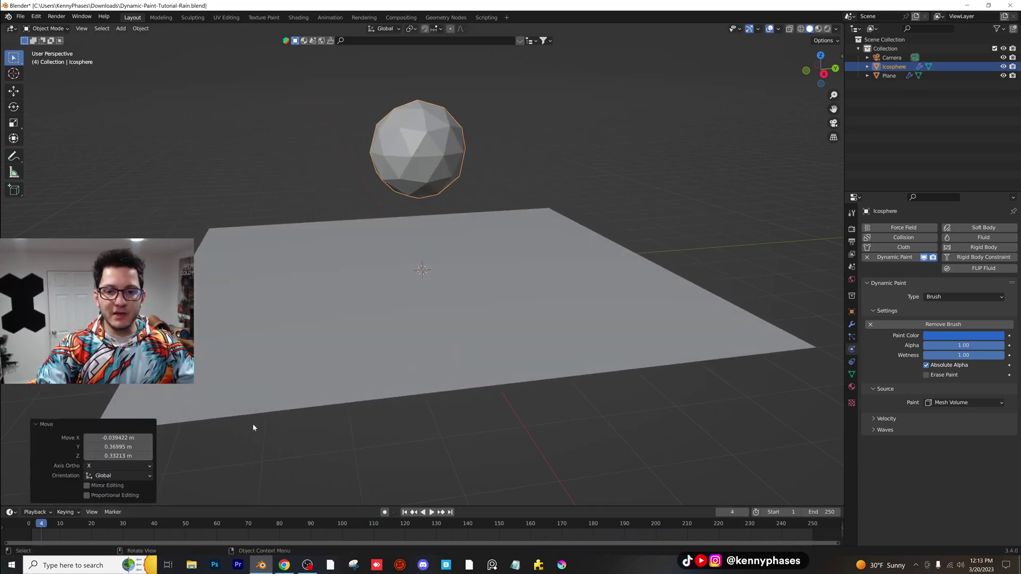
Delete the ico sphere.
left_click(505, 178)
left_click(420, 149)
key("x")
left_click(434, 153)
Add a new plane and raise it along Z.
left_click(121, 29)
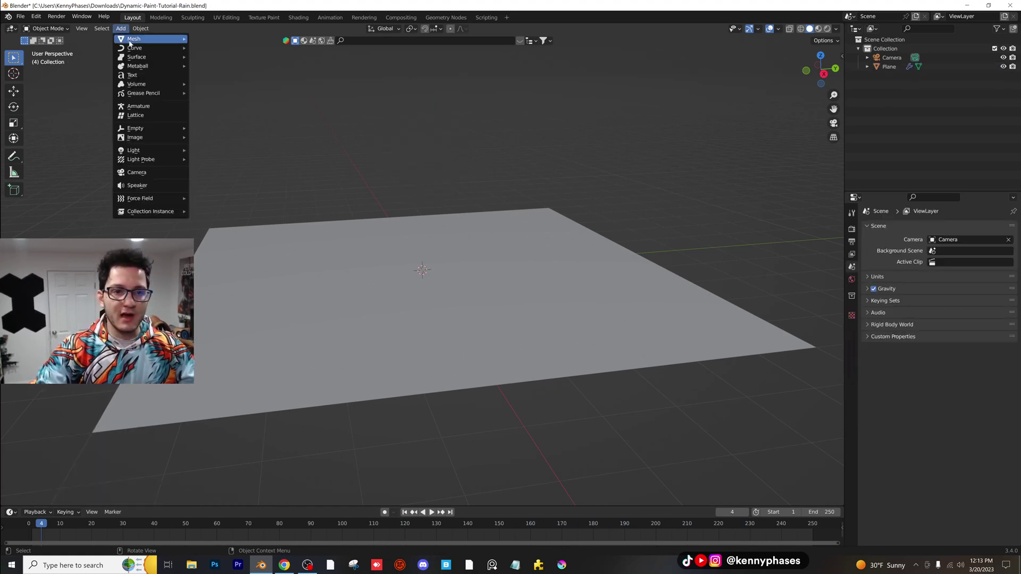
mouse_move(130, 43)
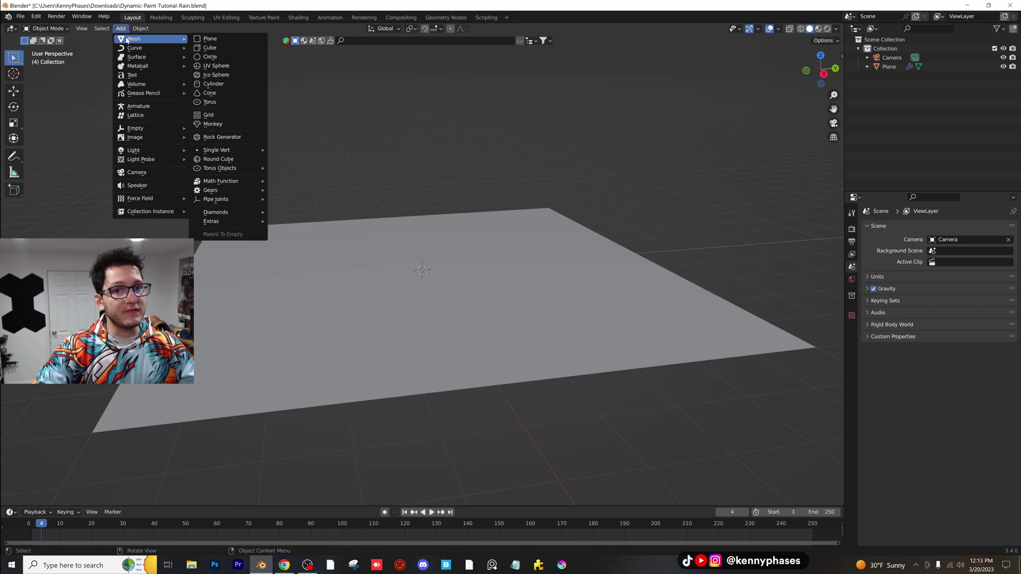
left_click(229, 38)
scroll(455, 268, "down", 2)
key("g")
key("z")
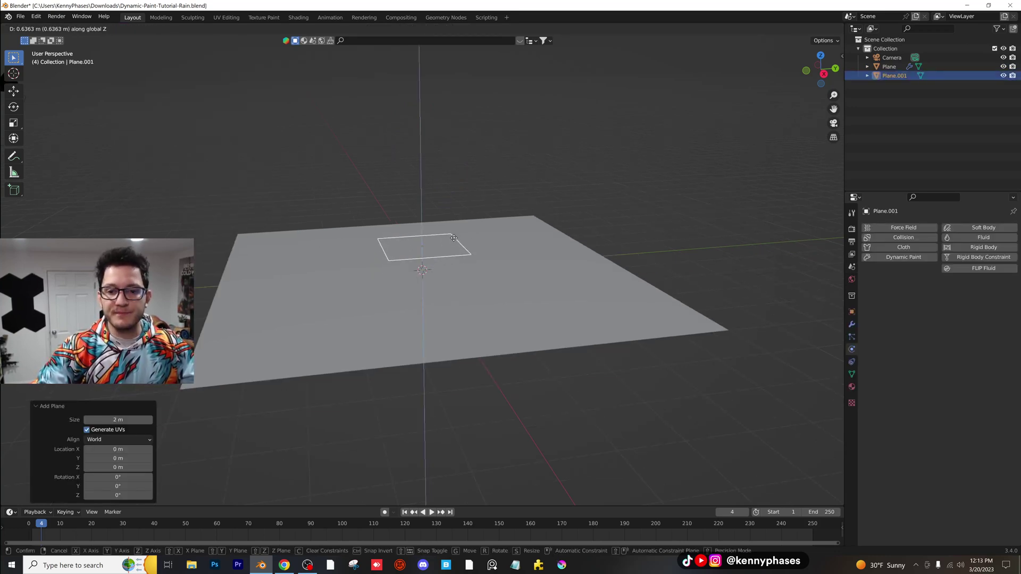
left_click(449, 184)
scroll(455, 185, "up", 3)
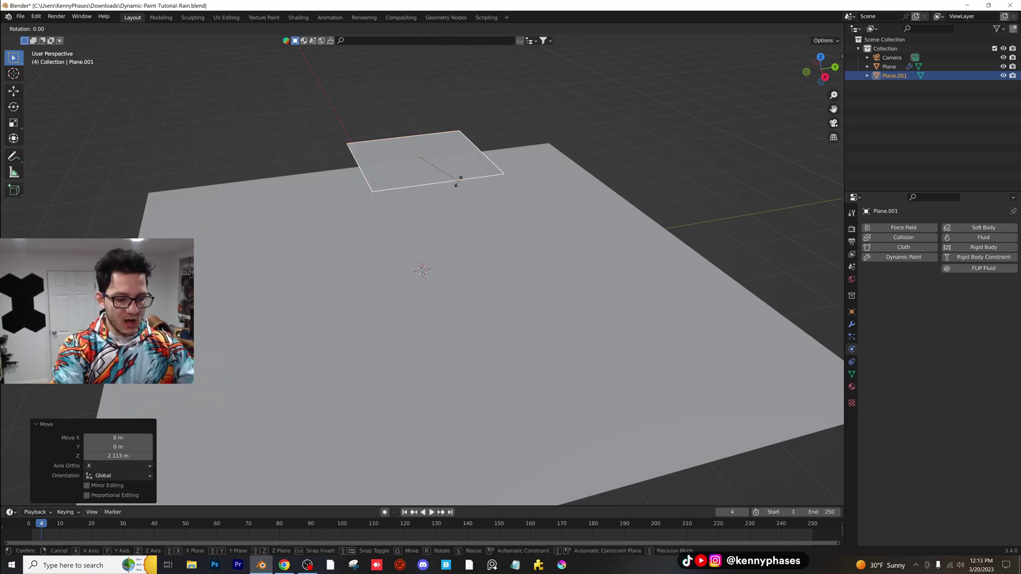
Rotate the plane 90° on Y, narrow it along Y, and shrink it to 0.425.
type("ry90")
key("Return")
scroll(506, 145, "up", 2)
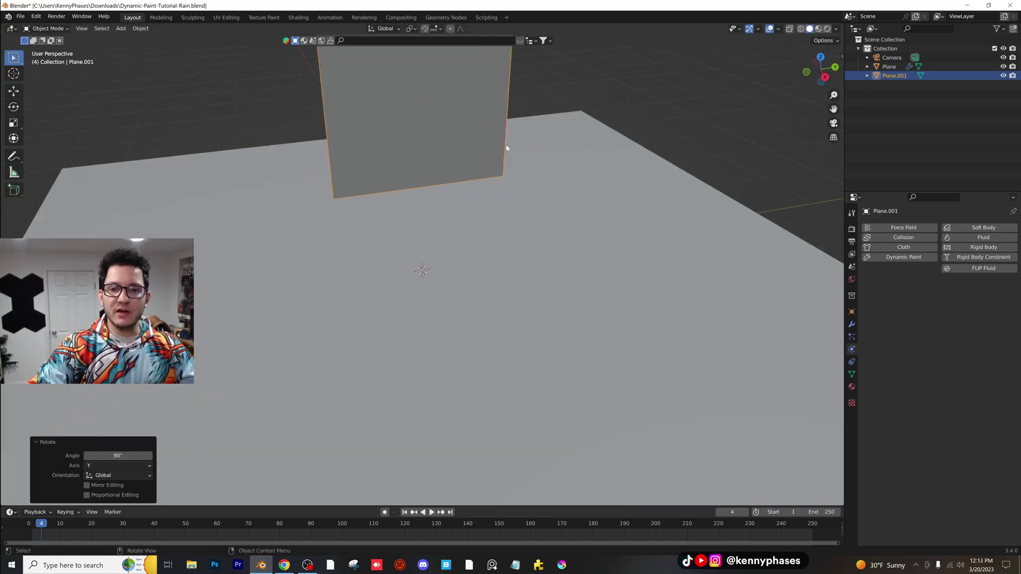
key("s")
key("y")
left_click(458, 137)
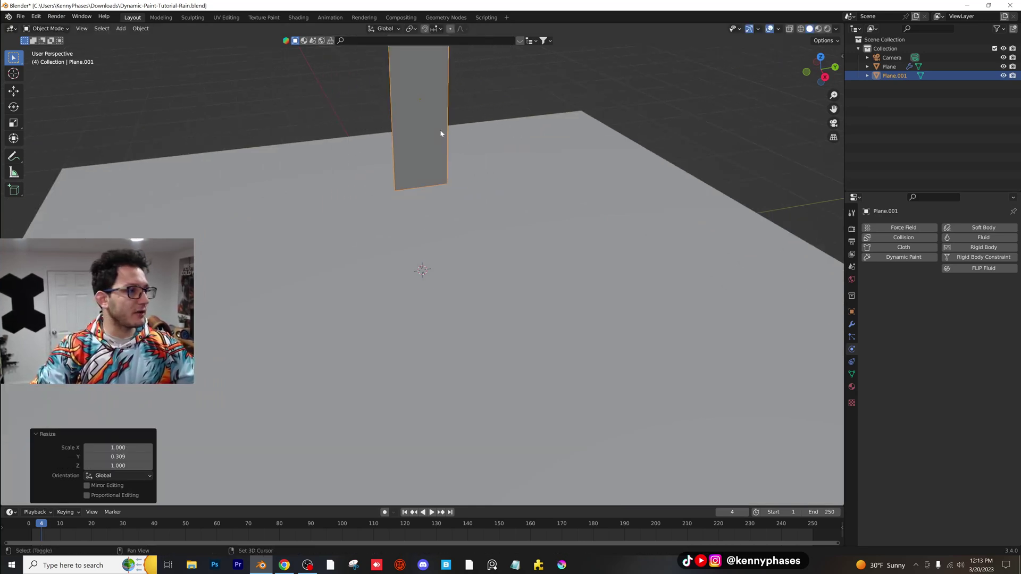
scroll(460, 138, "down", 2)
key("s")
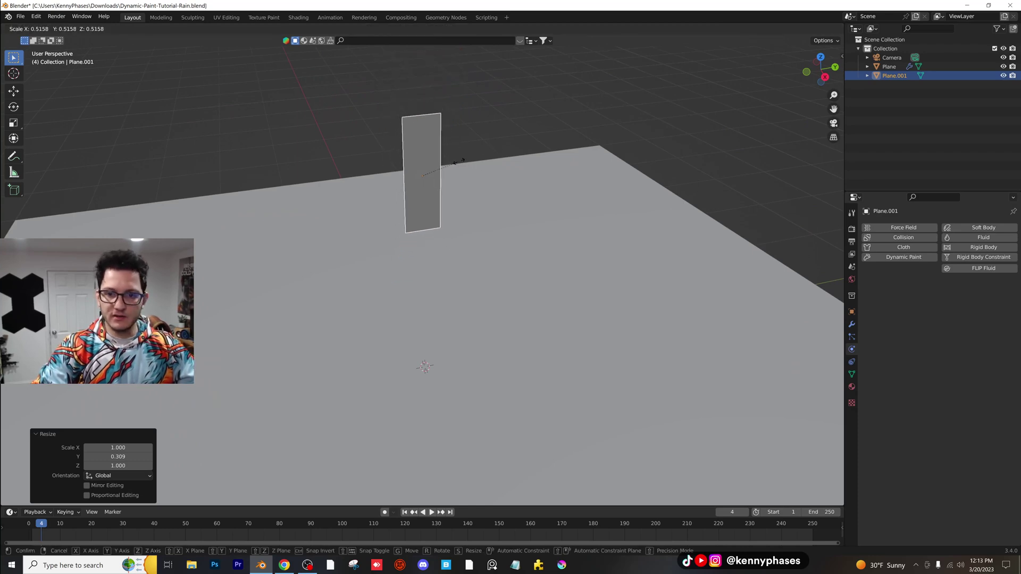
left_click(450, 163)
scroll(431, 159, "down", 3)
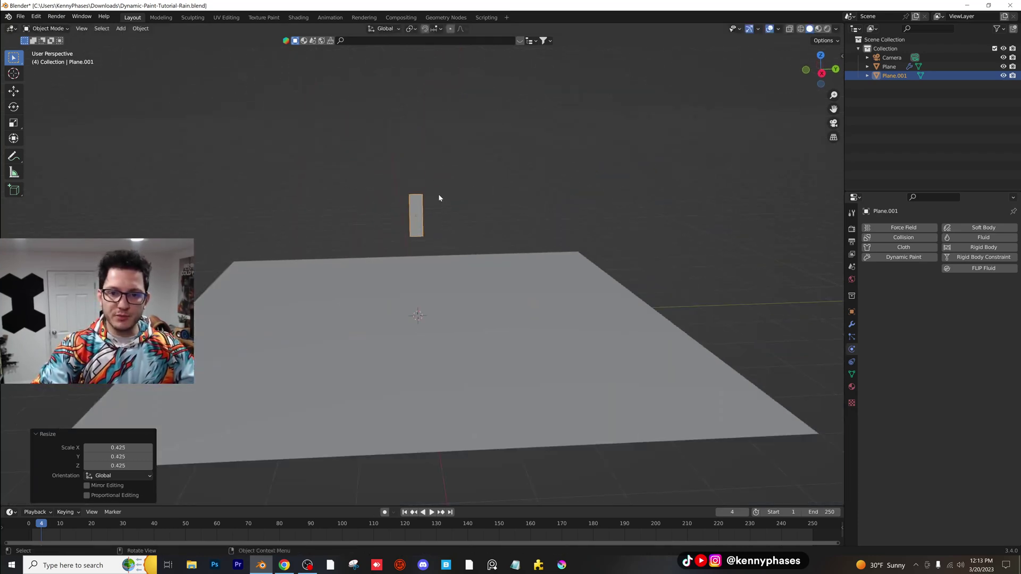
scroll(461, 257, "down", 3)
Move the small upright plane beside the ground plane.
key("g")
left_click(590, 269)
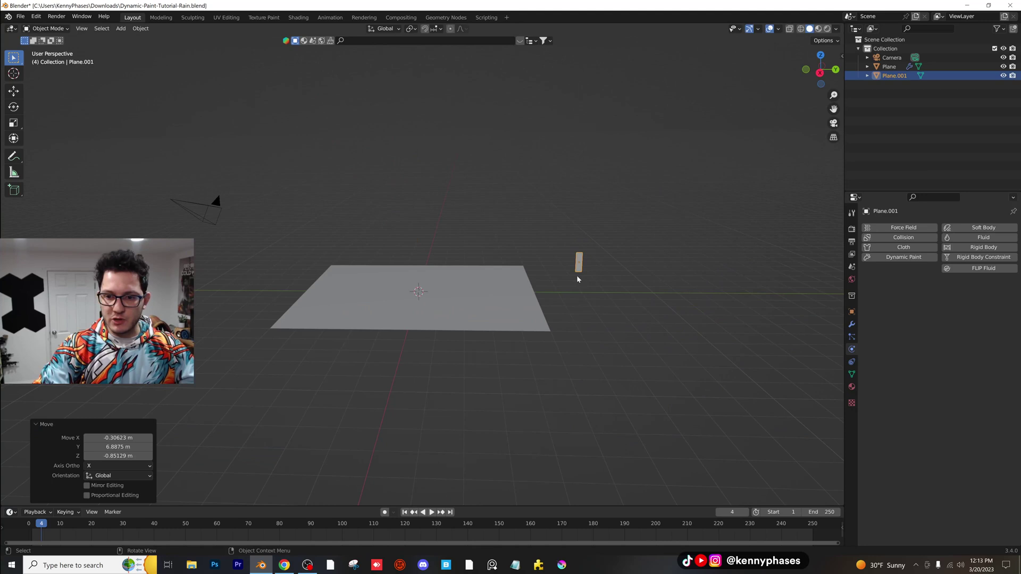
scroll(616, 258, "up", 4)
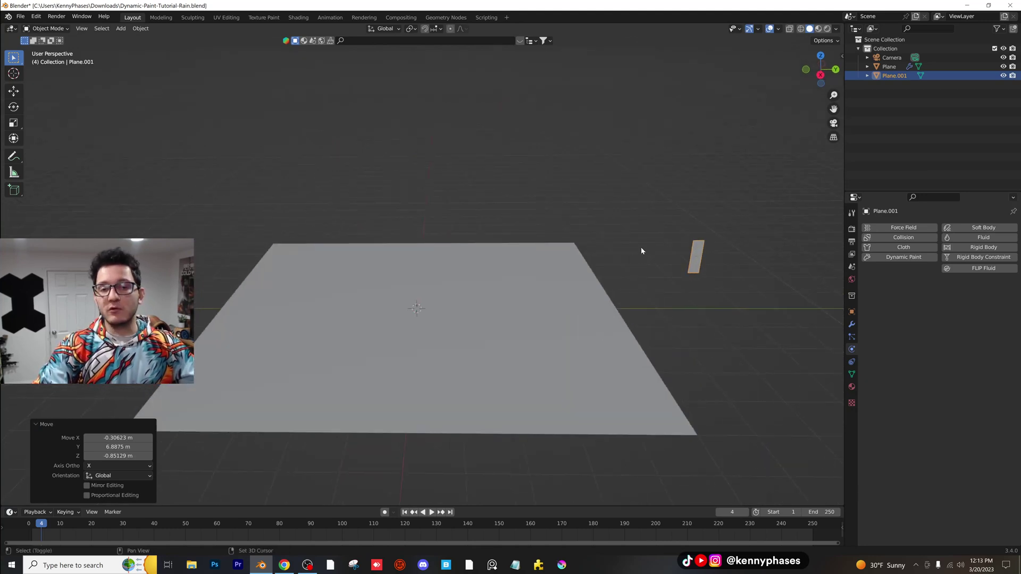
middle_click_drag(641, 247, 632, 234, "shift")
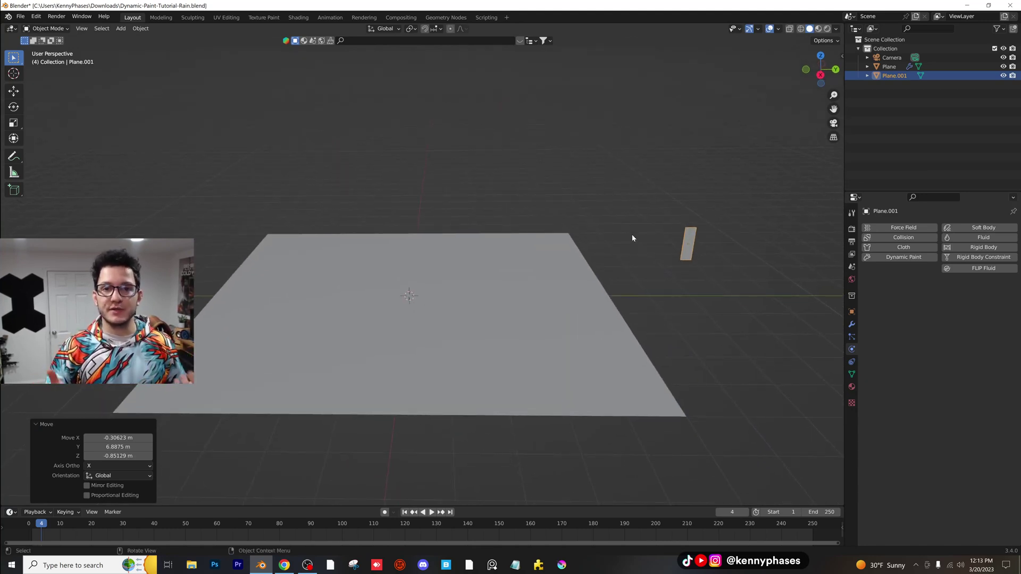
Add another plane and lift it along Z above the ground plane.
left_click(482, 277)
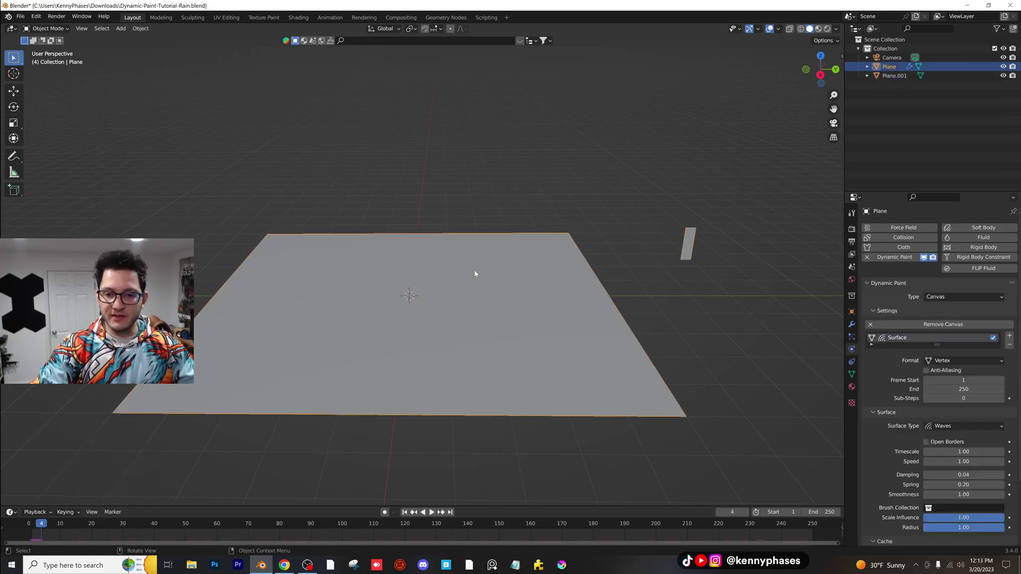
scroll(496, 289, "down", 1)
left_click(121, 28)
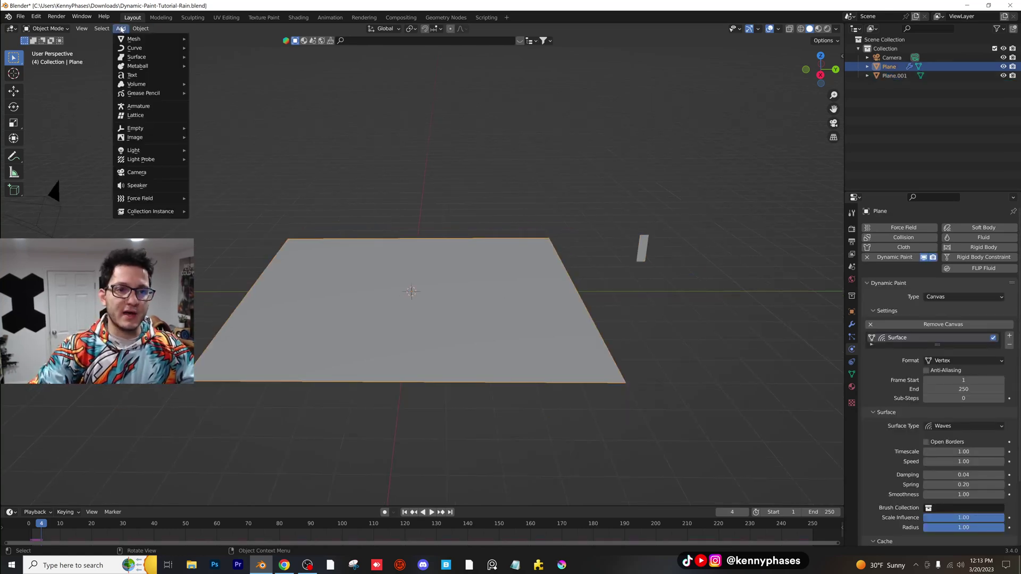
mouse_move(128, 37)
left_click(223, 40)
key("g")
key("z")
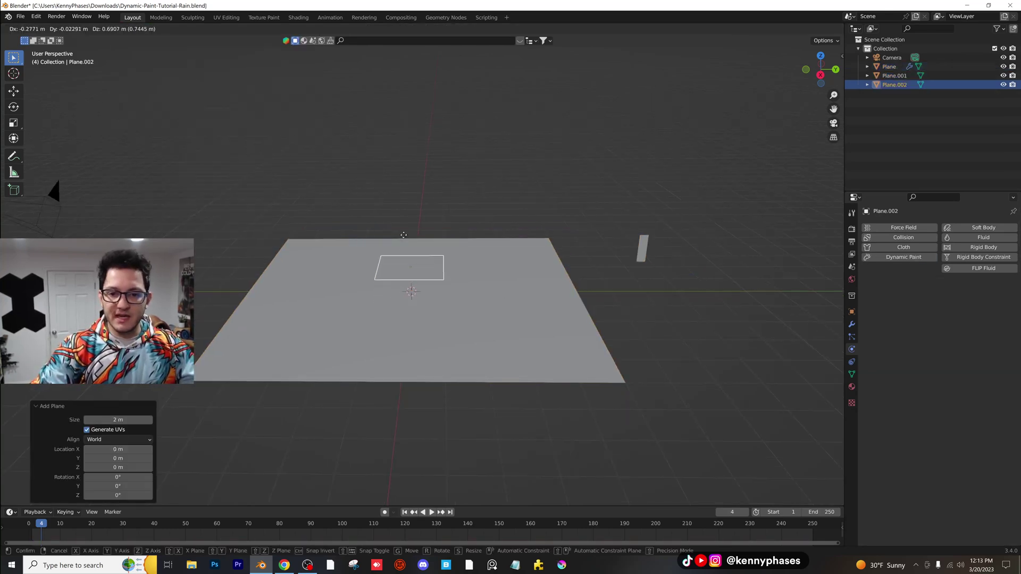
left_click(481, 186)
Scale the upper plane up to 1.205 and keep it selected.
key("s")
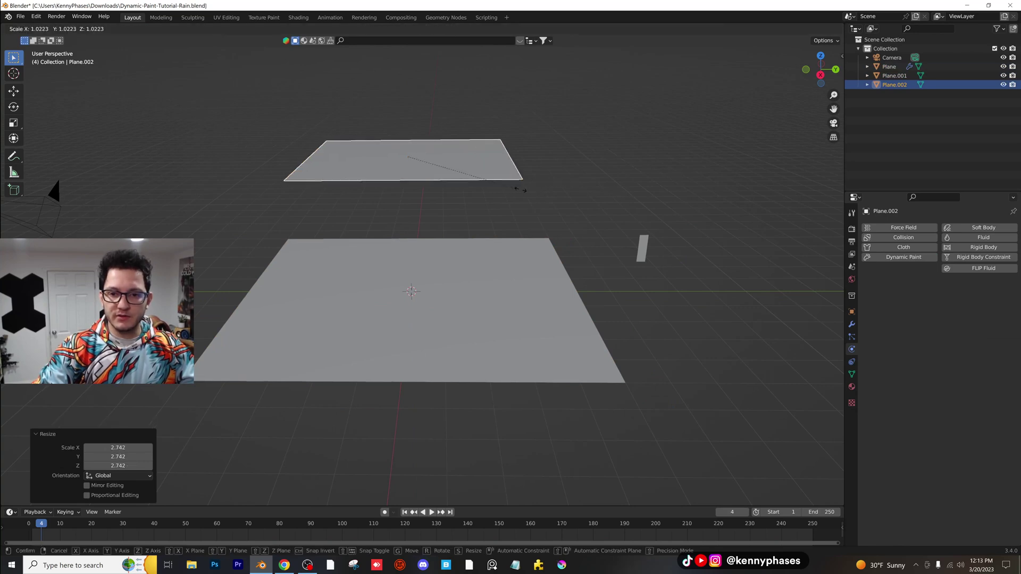
left_click(501, 202)
scroll(479, 229, "up", 3)
scroll(473, 263, "down", 3)
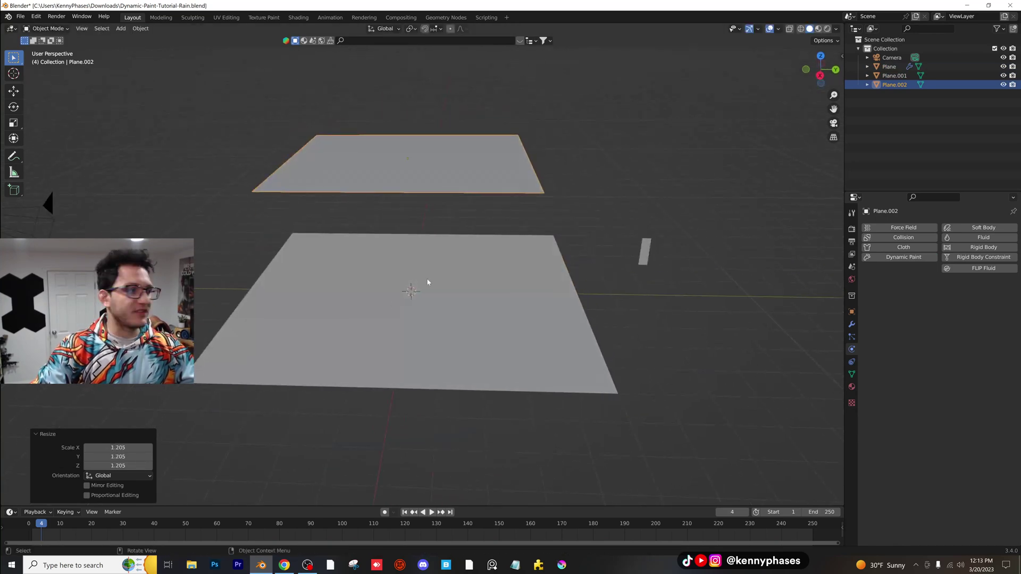
scroll(424, 279, "down", 1)
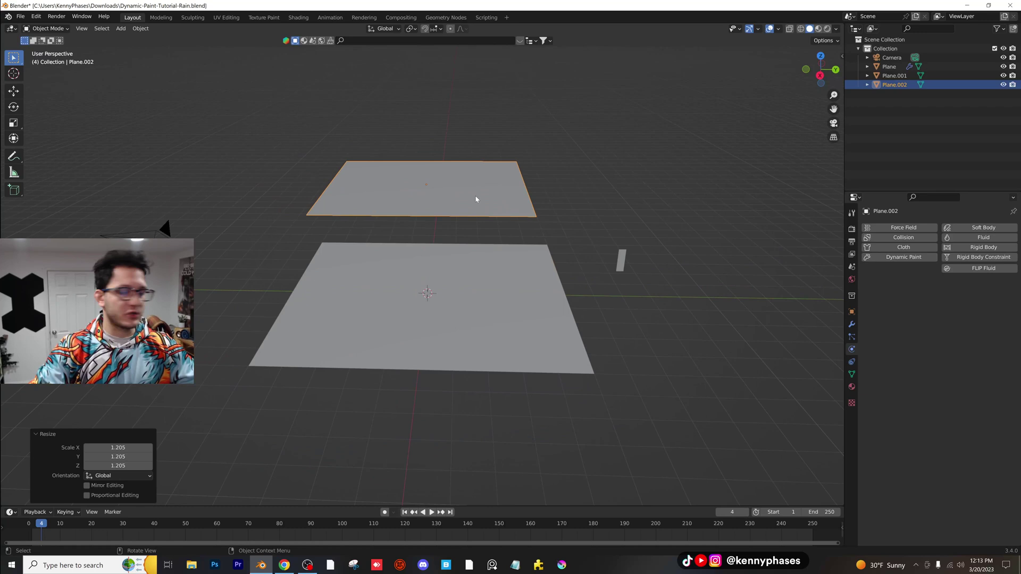
left_click(628, 198)
left_click(512, 193)
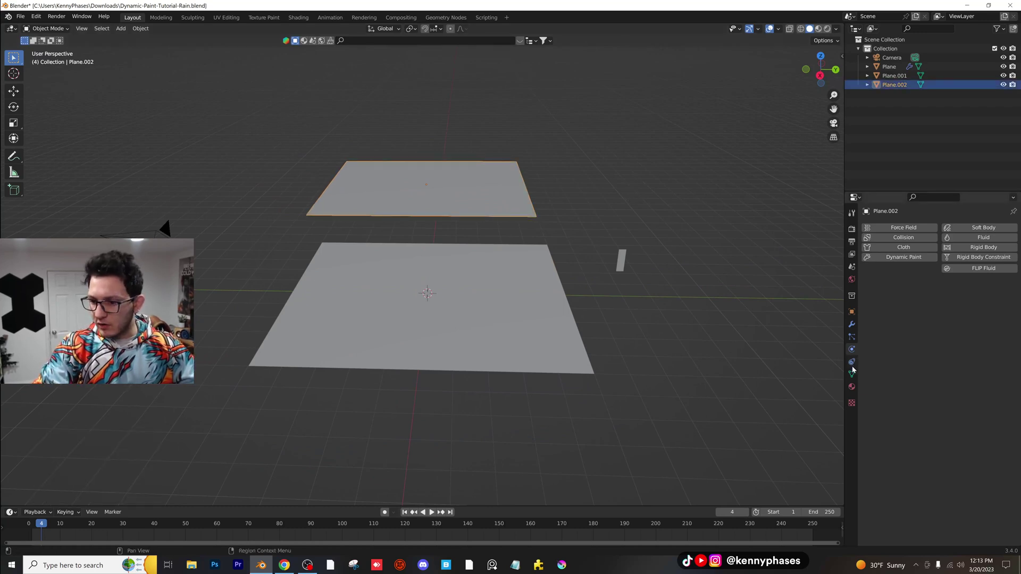
Add a particle system to the upper plane and preview the falling particles.
left_click(851, 336)
left_click(1013, 229)
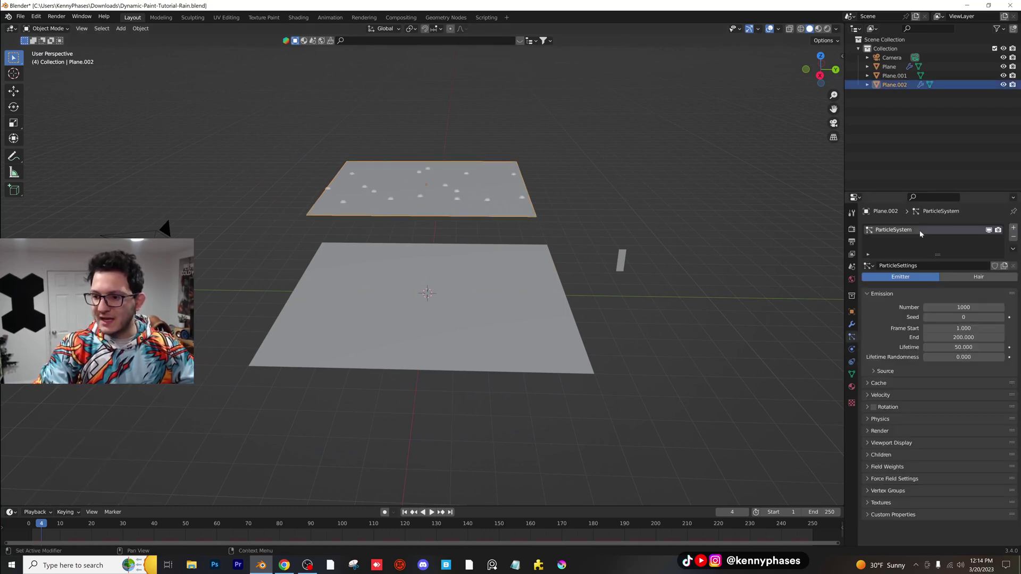
scroll(597, 278, "up", 2)
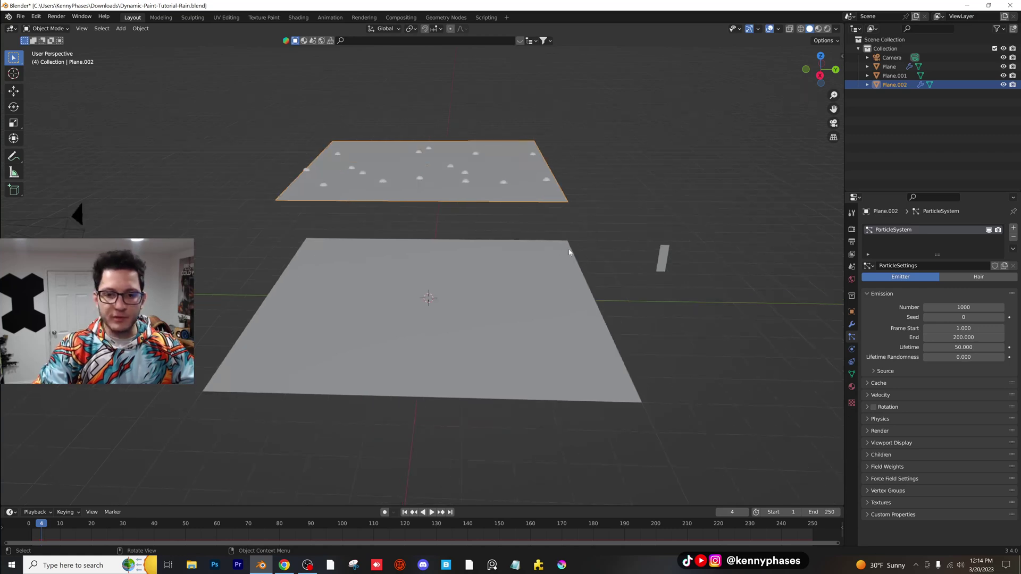
key("space")
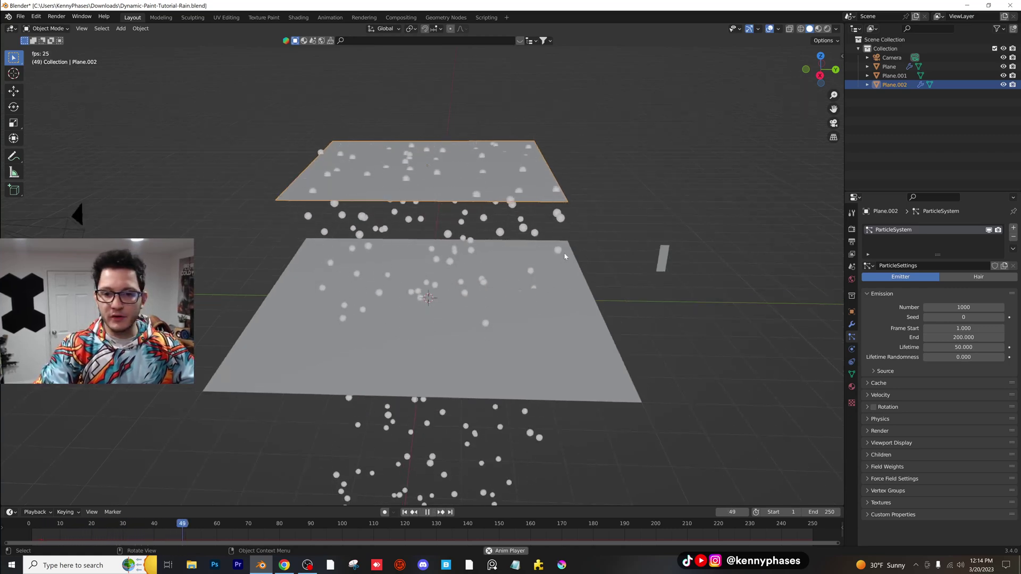
key("space")
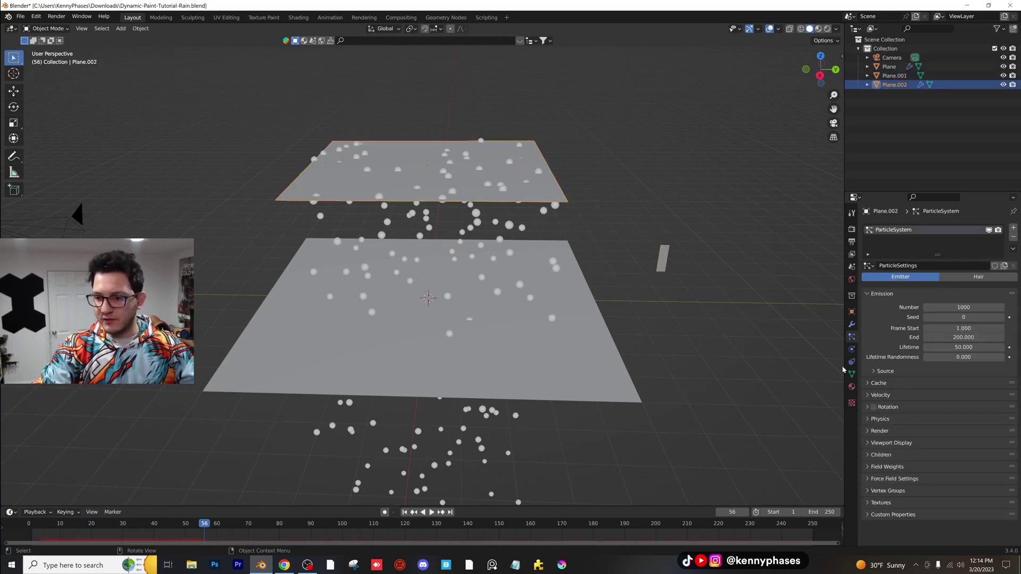
Render the particles as Object, using Plane.001 as the instance object.
left_click(880, 431)
scroll(914, 415, "down", 3)
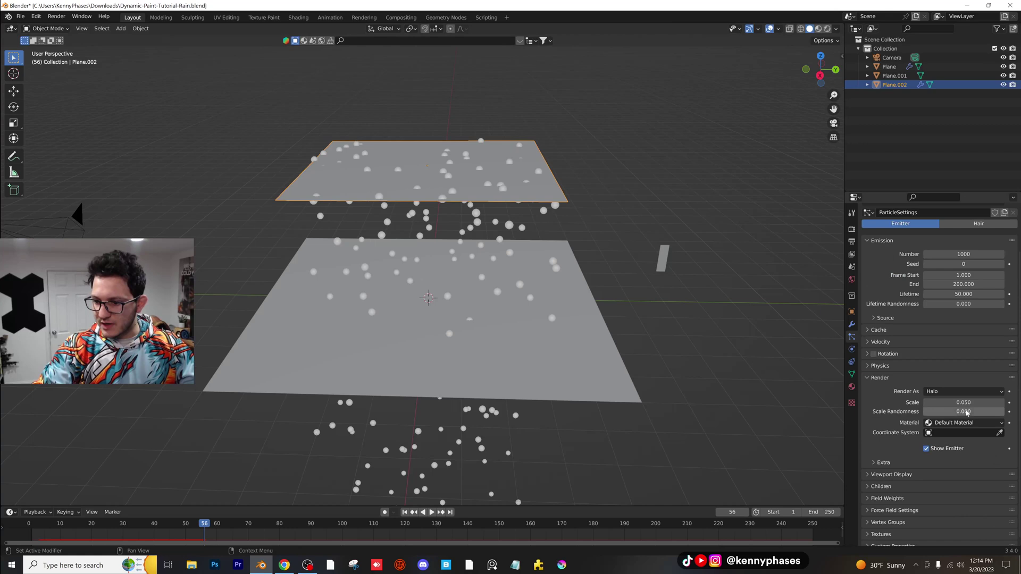
left_click(946, 393)
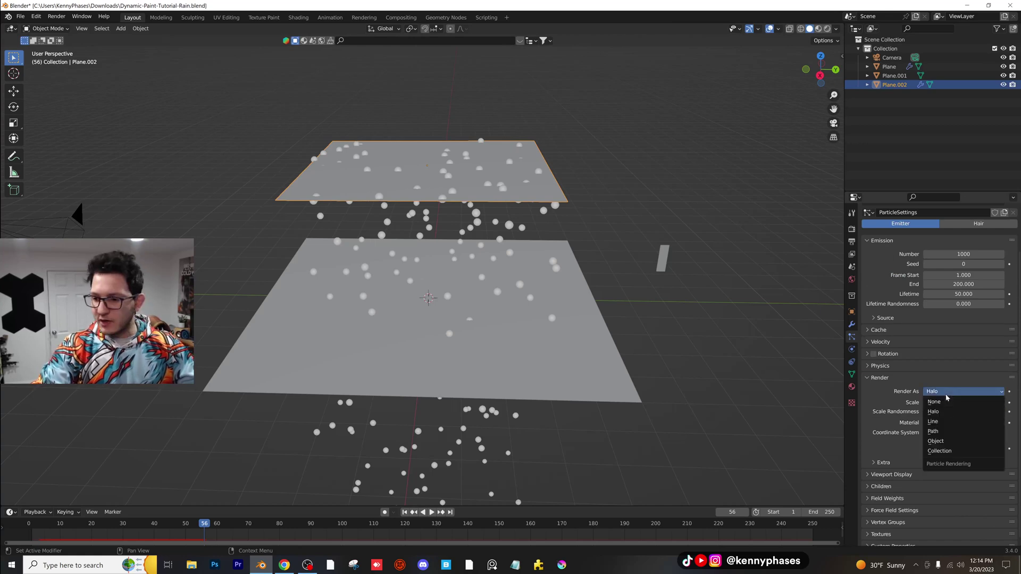
left_click(952, 441)
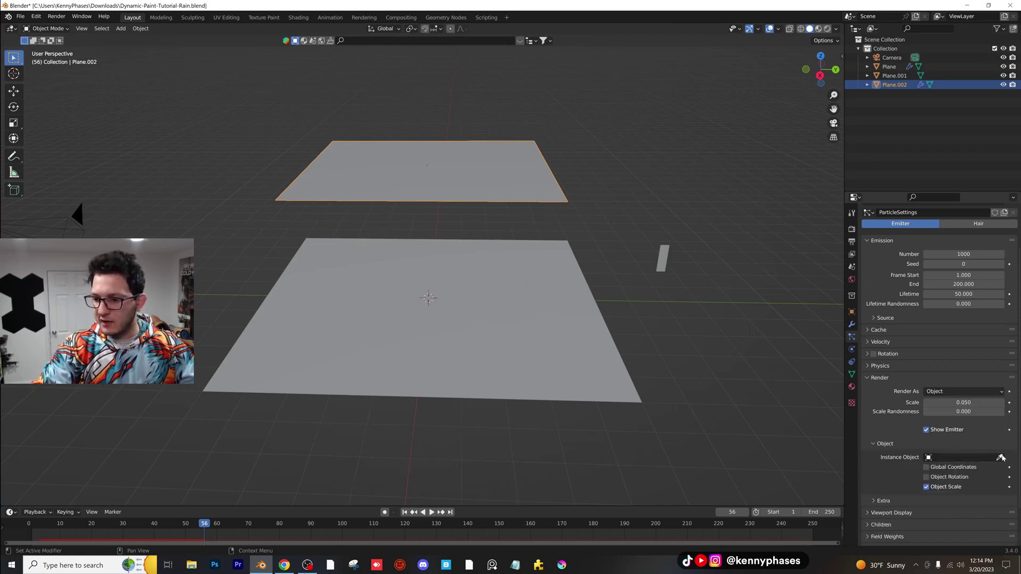
left_click(1001, 457)
left_click(663, 254)
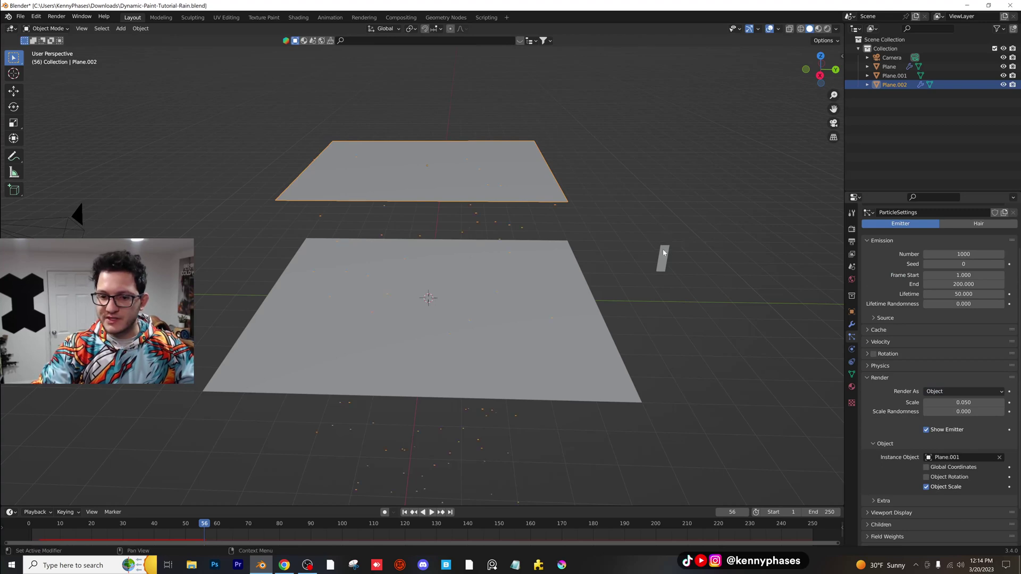
scroll(620, 269, "up", 1)
middle_click_drag(612, 273, 479, 237)
Select the small Plane.001, rotate it 90° about Y, and start animation playback.
left_click(731, 273)
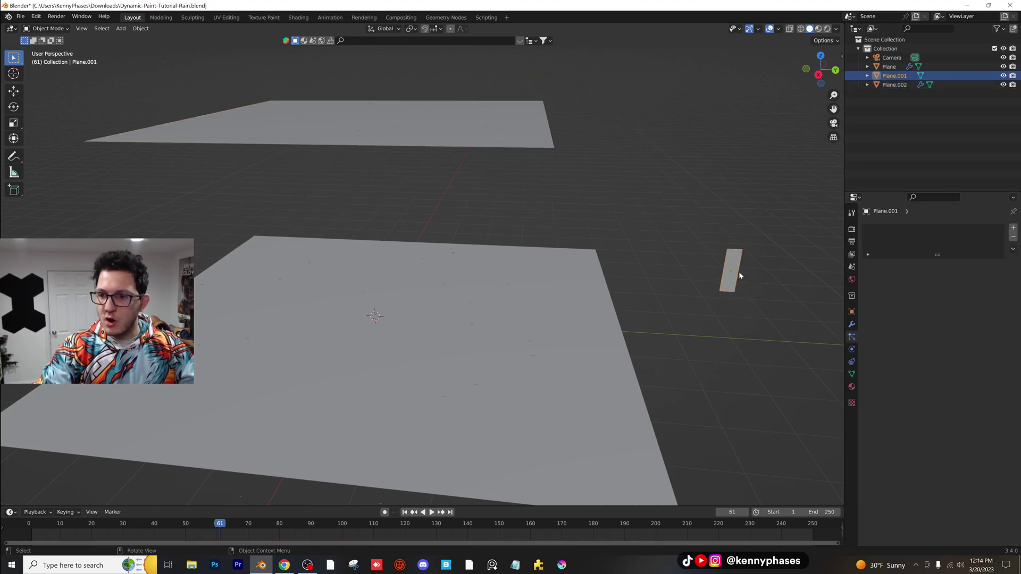
key("r")
key("y")
key("9")
key("0")
key("Return")
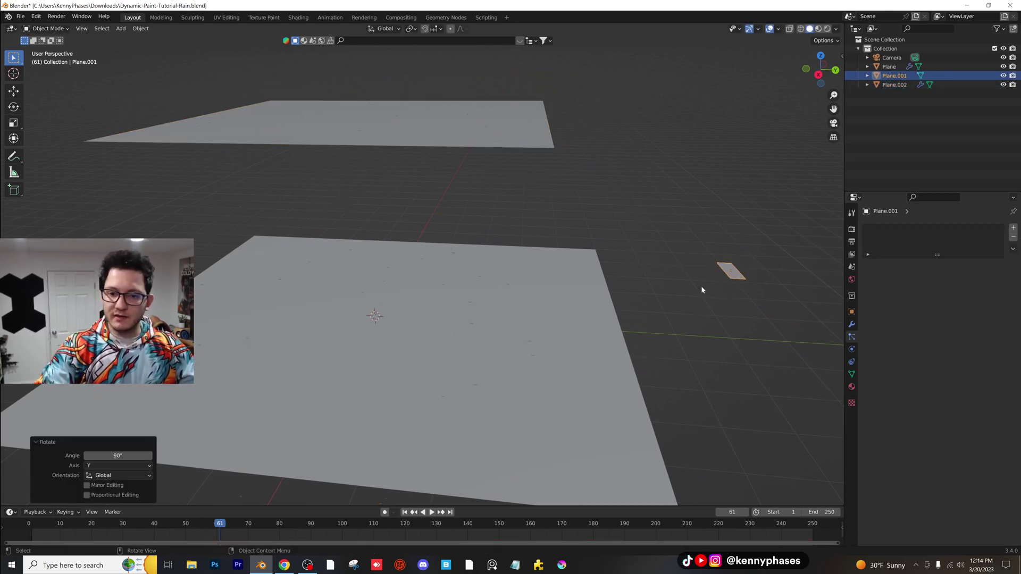
key("space")
key("space")
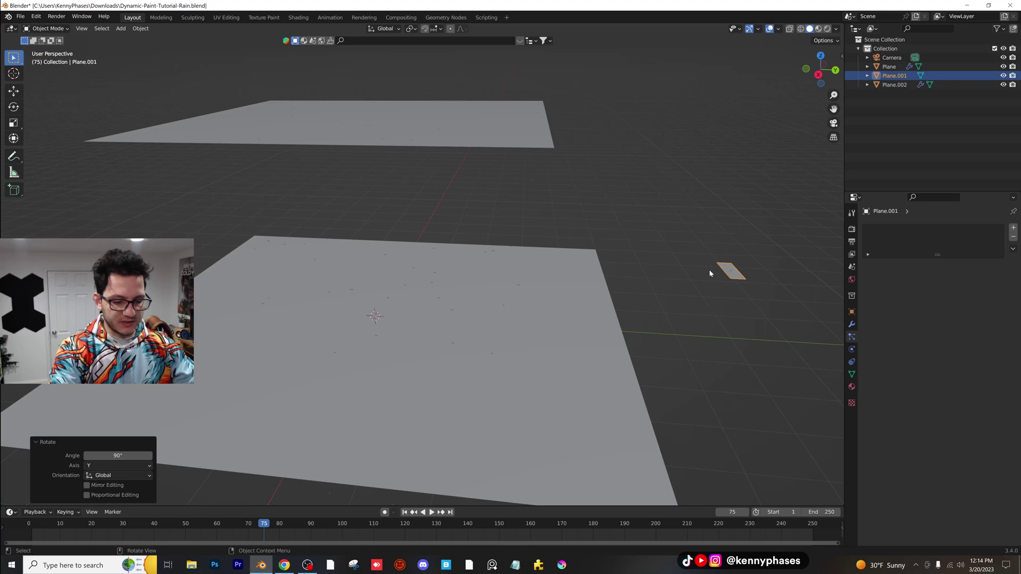
middle_click_drag(670, 278, 677, 283)
Rotate the small plane another 90° about X, then 90° about Z.
key("r")
key("x")
key("9")
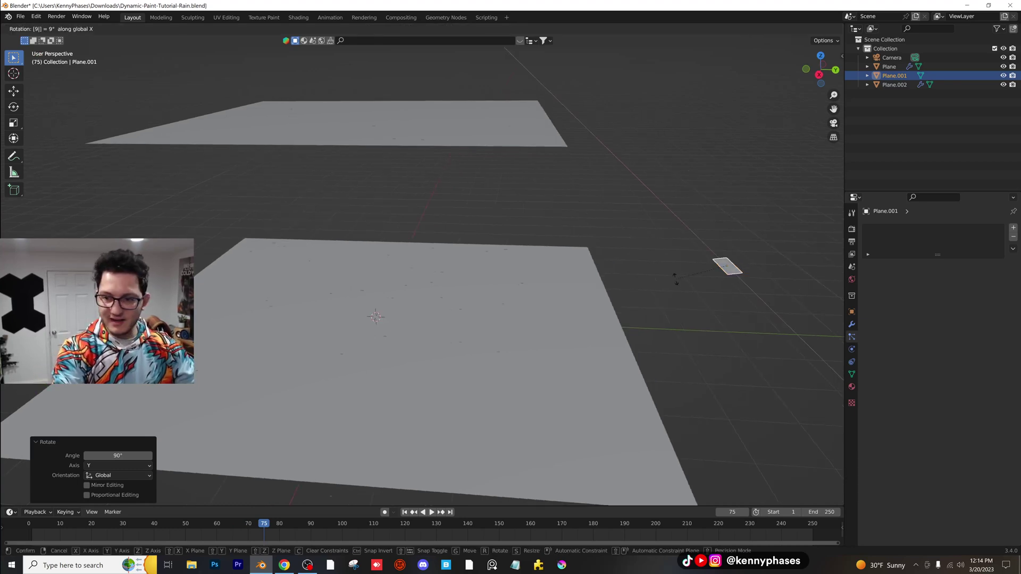
key("0")
key("Return")
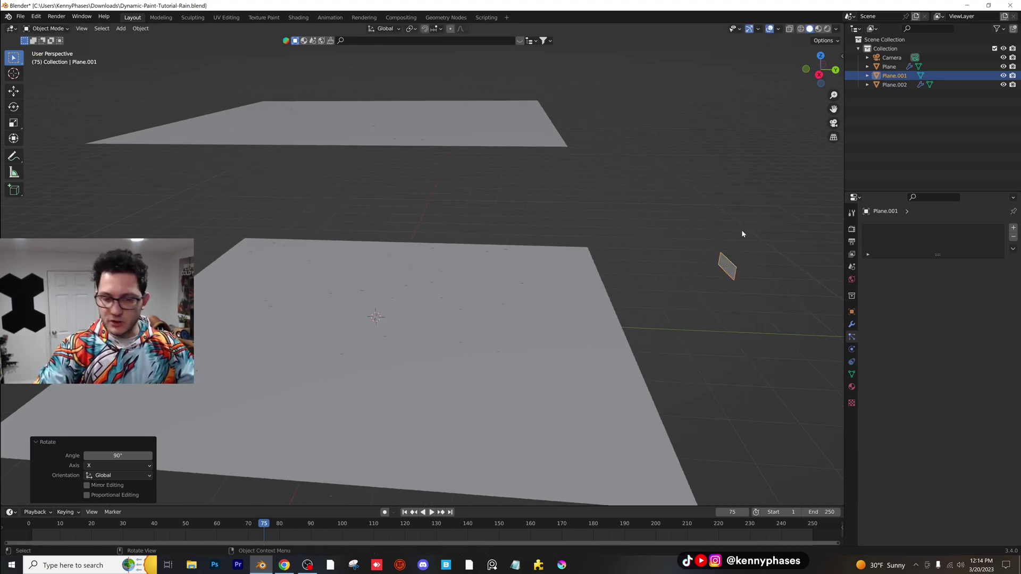
key("r")
key("z")
key("9")
key("0")
key("Return")
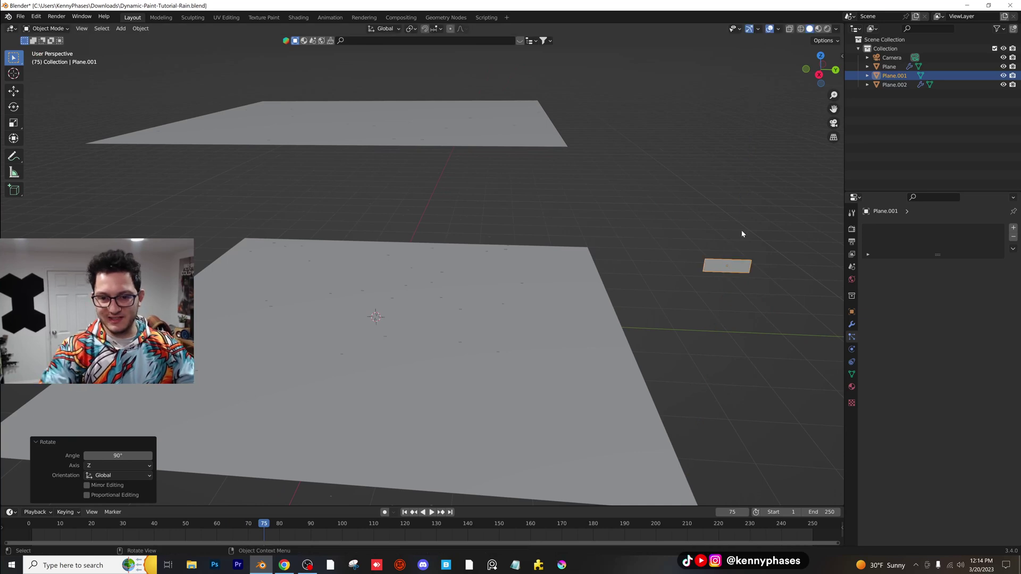
Rotate the small plane 90° about X to stand it upright.
key("r")
key("x")
key("9")
key("0")
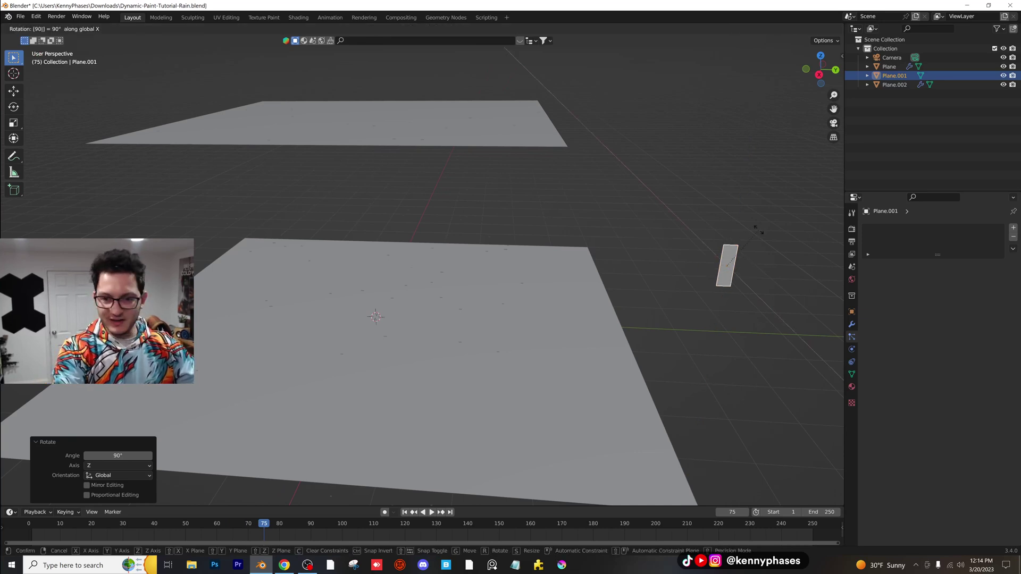
key("Return")
Replay from the first frame, undo a trial rotation, and select the top emitter plane.
left_click(33, 523)
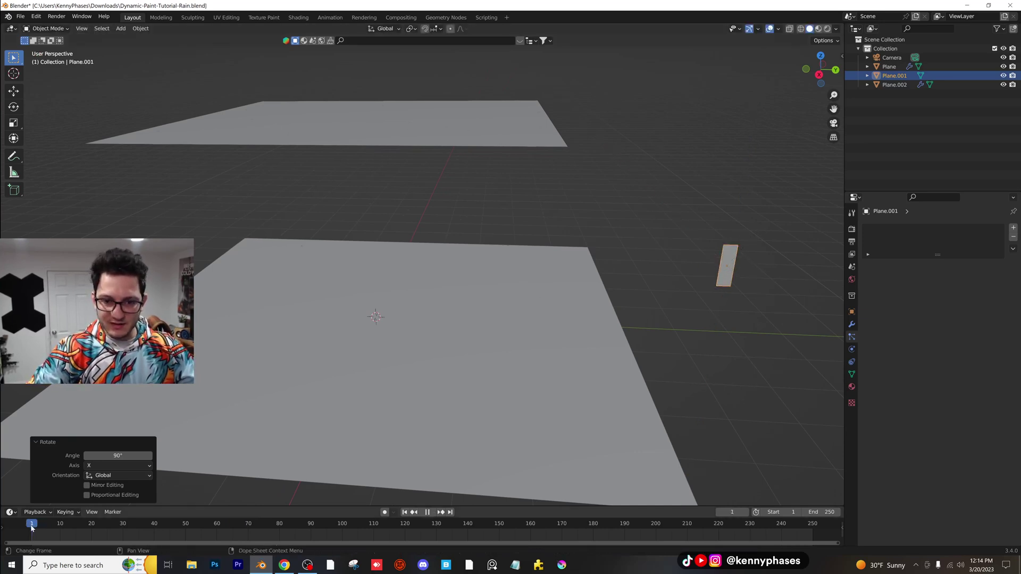
key("space")
key("space")
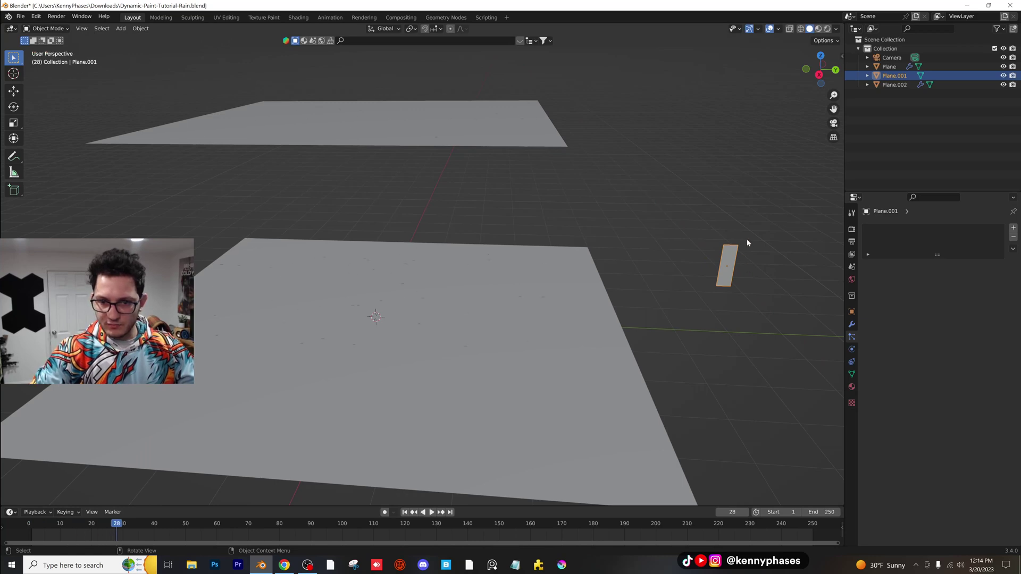
key("r")
left_click(708, 246)
key("ctrl+z")
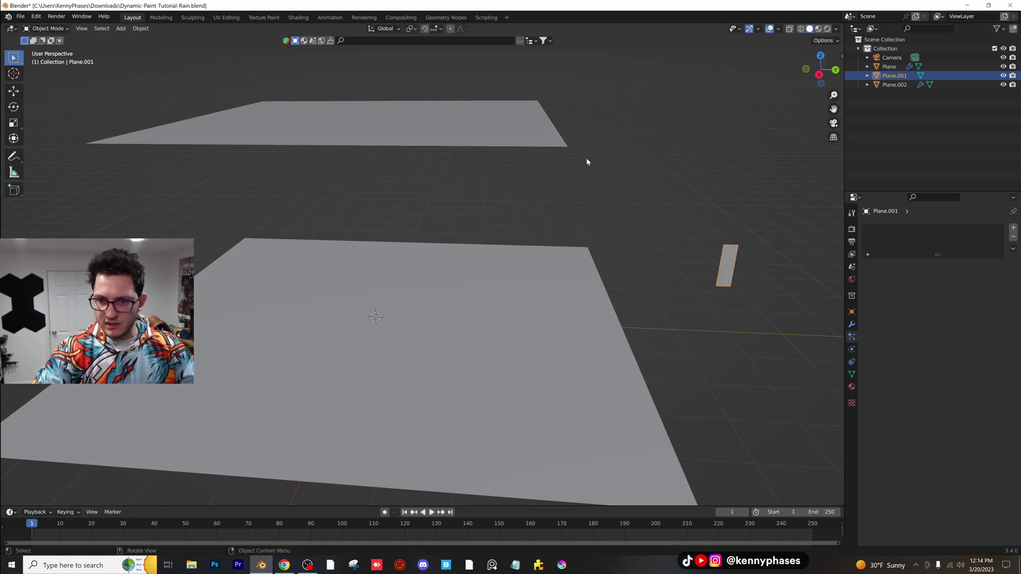
left_click(553, 140)
Enable Object Rotation in the particle Render settings and play the rain to frame 53.
scroll(915, 425, "down", 10)
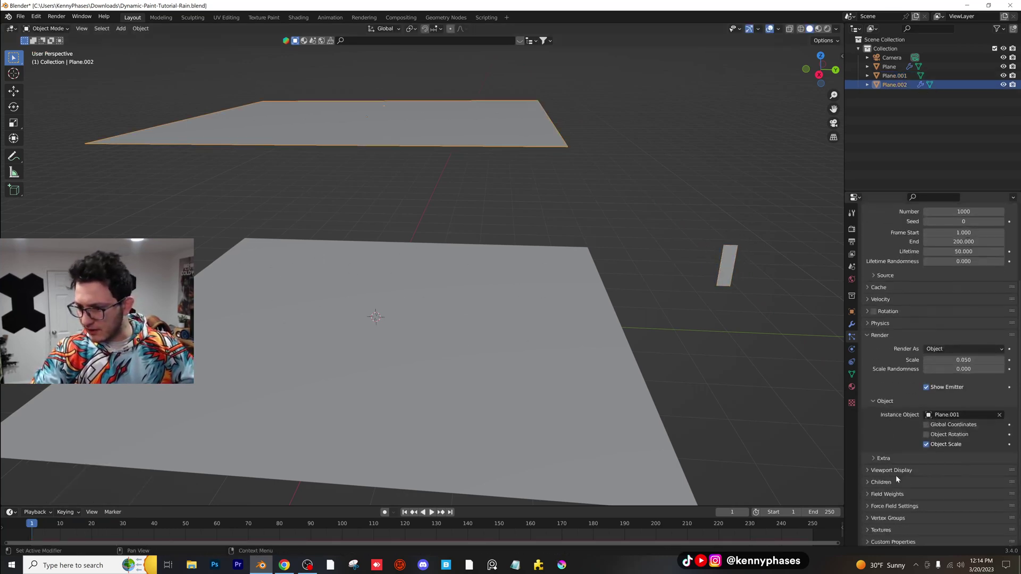
left_click(926, 435)
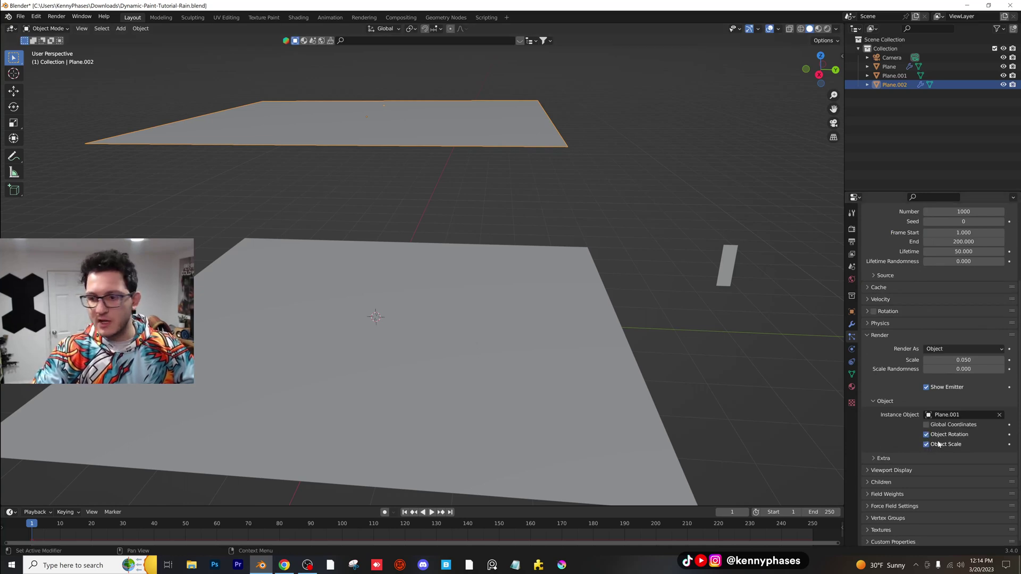
key("space")
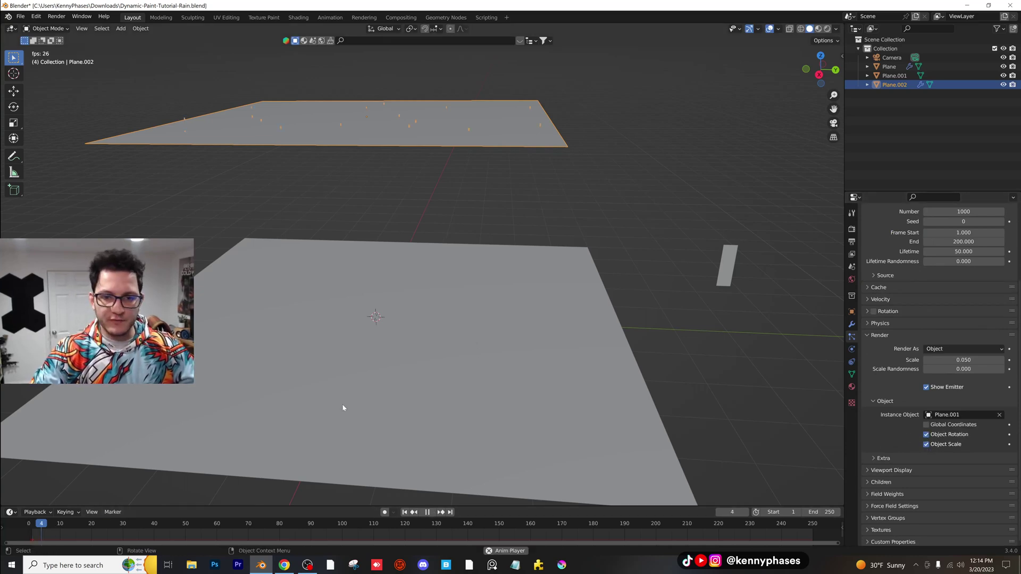
middle_click_drag(490, 336, 571, 278)
middle_click_drag(449, 243, 629, 263)
key("space")
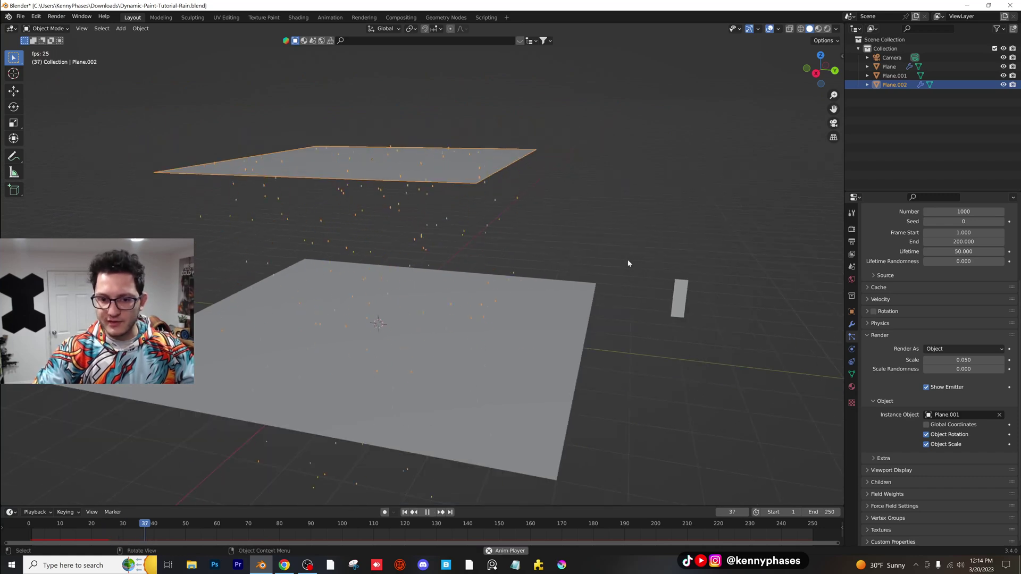
key("space")
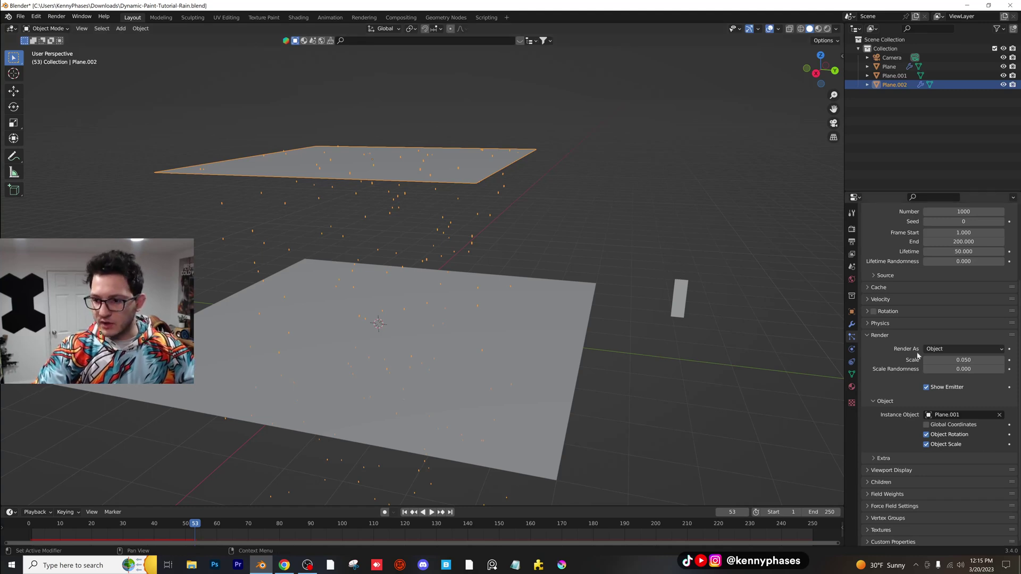
scroll(882, 339, "up", 5)
Add Dynamic Paint to the top emitter plane with type Brush and brush settings.
left_click(564, 307)
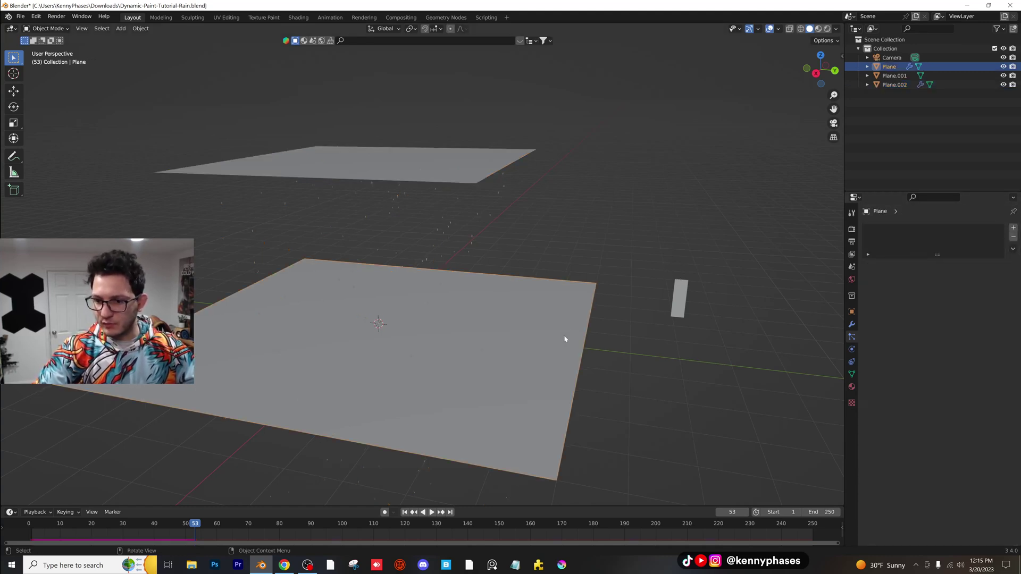
left_click(851, 350)
scroll(937, 463, "up", 3)
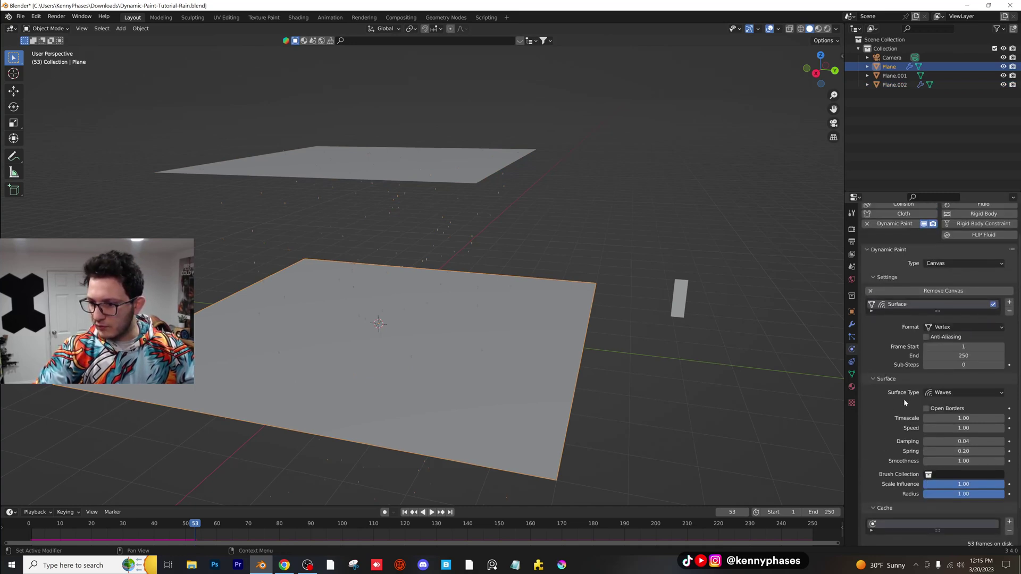
left_click(425, 167)
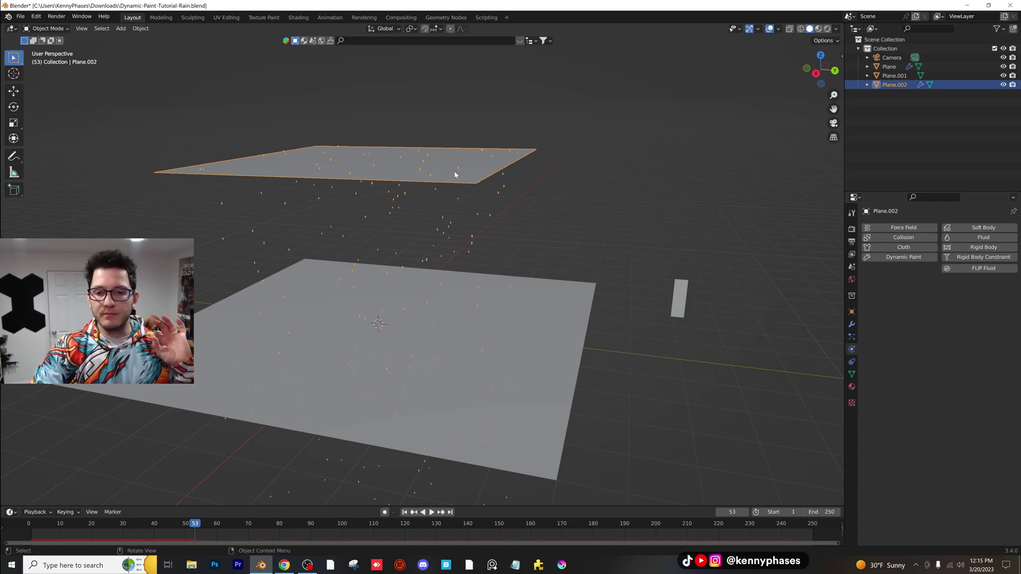
left_click(903, 257)
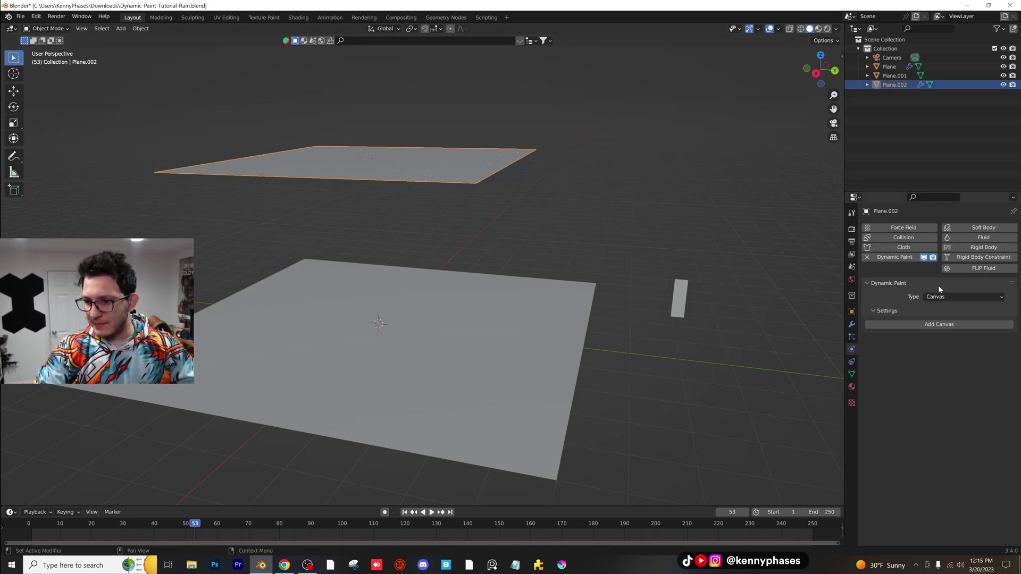
left_click(951, 297)
left_click(944, 318)
left_click(923, 324)
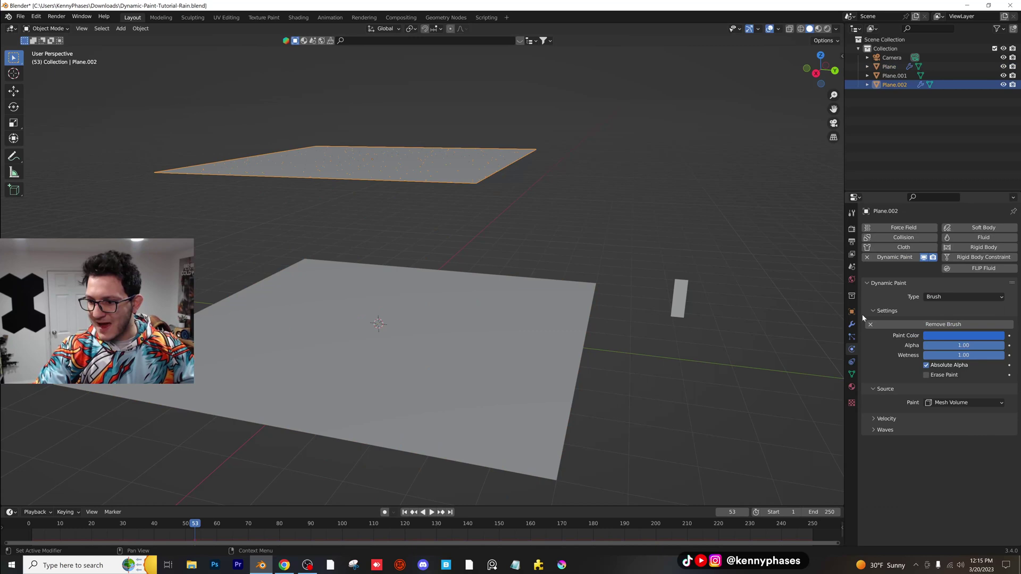
Set the brush paint source to Particle System using ParticleSystem, and save the file.
left_click(954, 403)
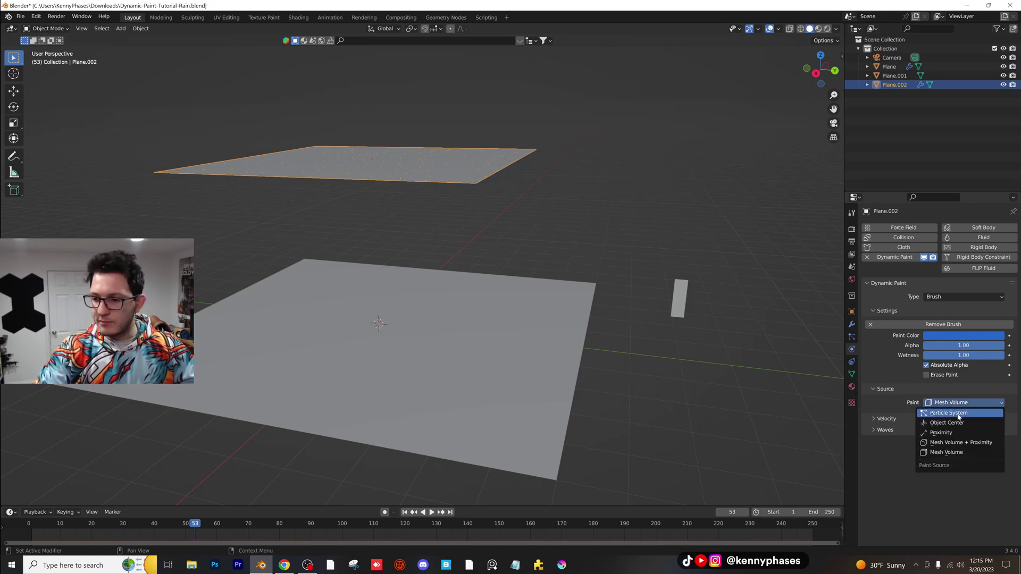
left_click(960, 414)
left_click(601, 376)
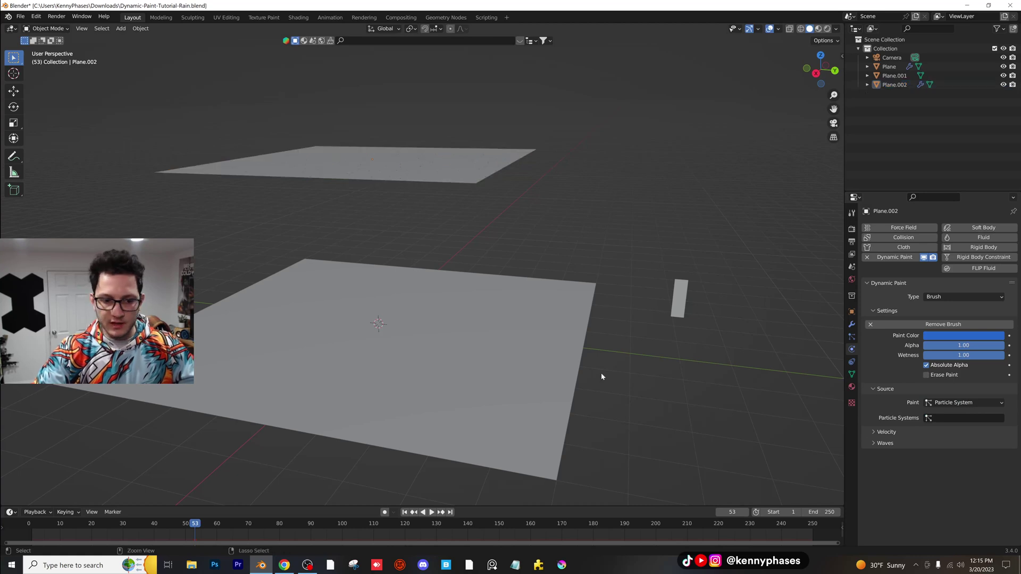
key("ctrl+s")
key("space")
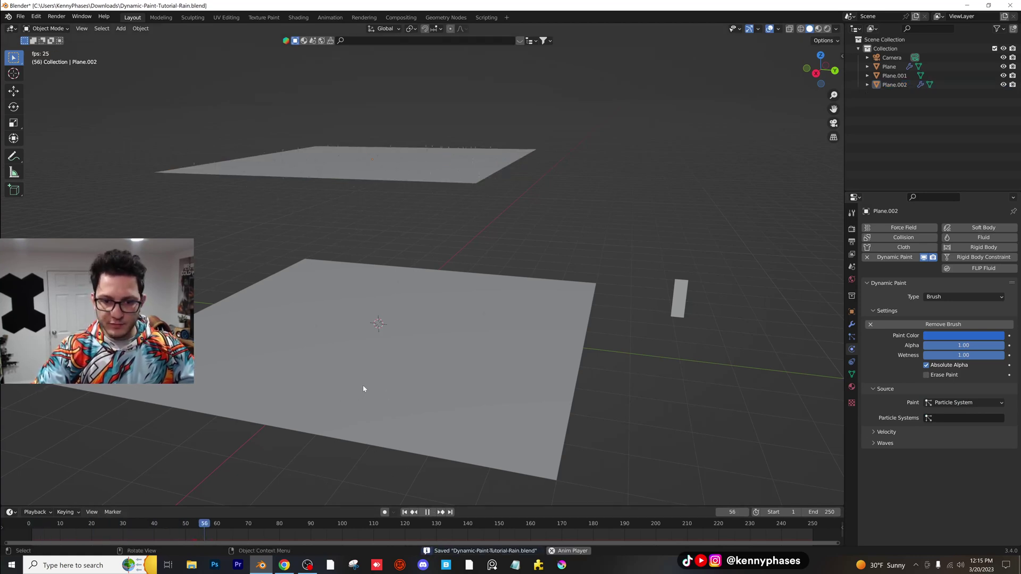
key("space")
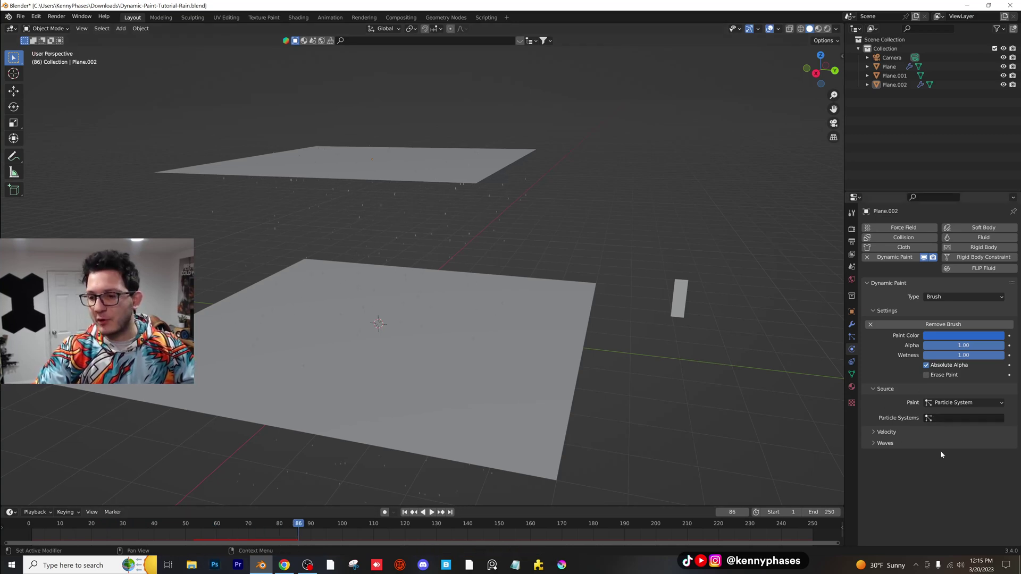
left_click(963, 419)
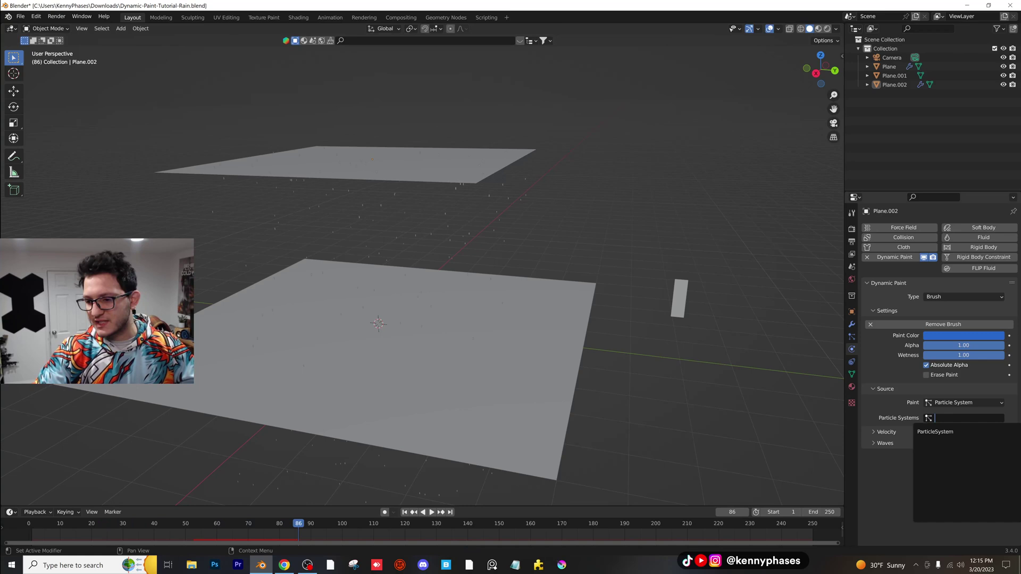
left_click(952, 433)
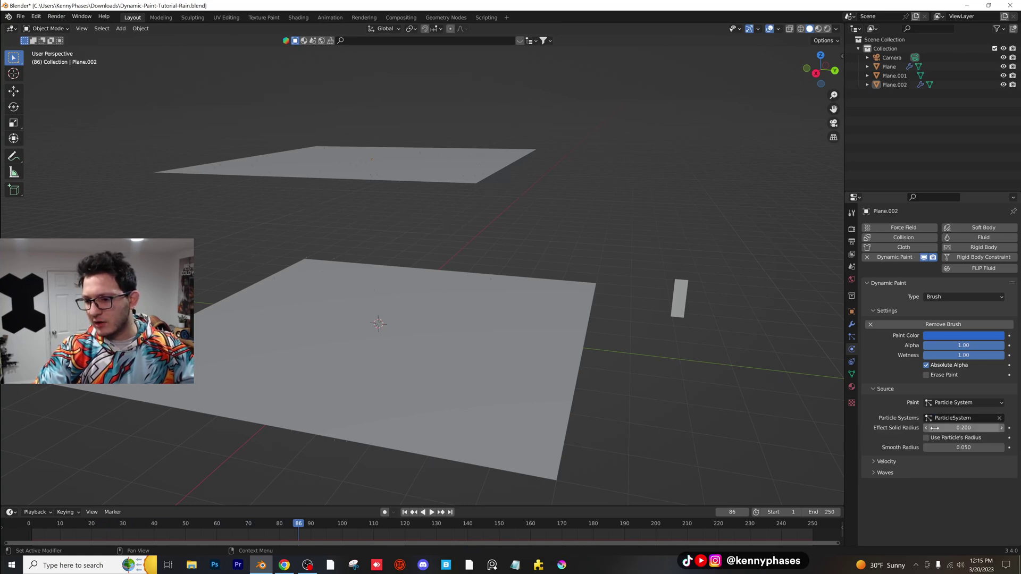
left_click(34, 525)
Replay the rain from an early frame and stop at frame 75 to view the ripples.
key("space")
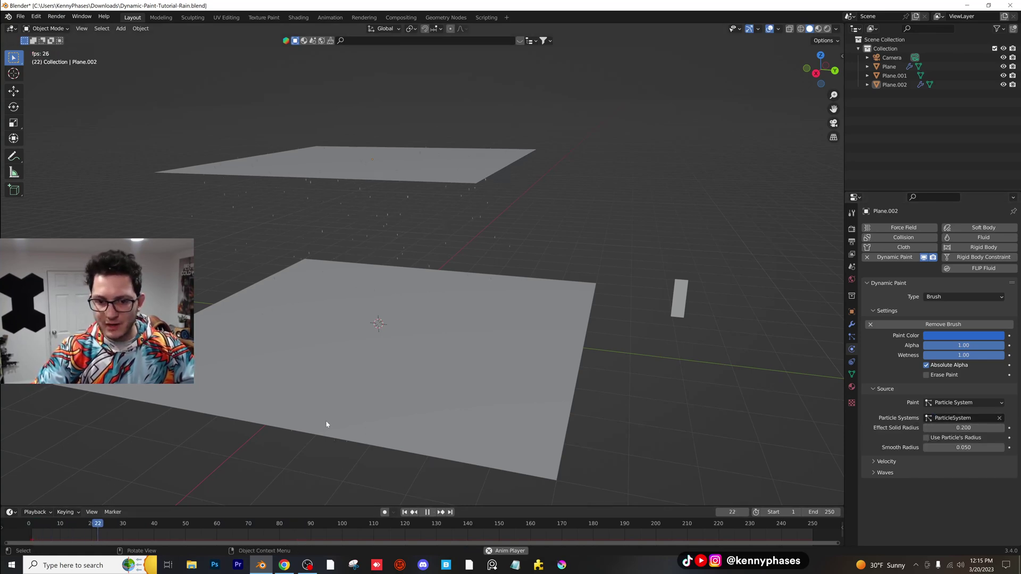
key("space")
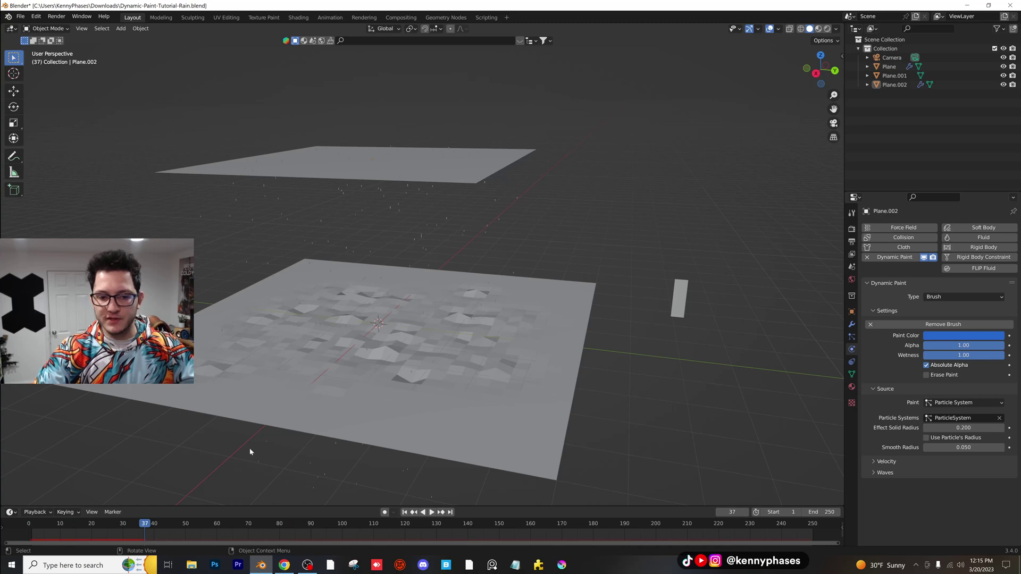
left_click_drag(81, 520, 49, 520)
key("space")
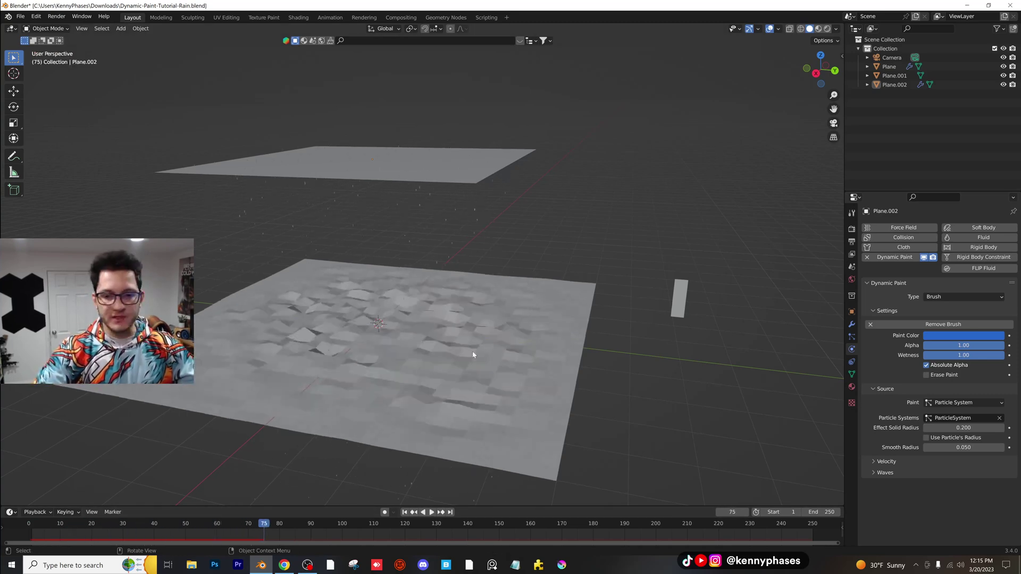
key("space")
scroll(475, 367, "up", 2)
scroll(476, 367, "down", 3)
middle_click_drag(530, 308, 502, 350)
Scale the ground plane by 2, subdivide its mesh in Edit Mode, and save.
left_click(484, 356)
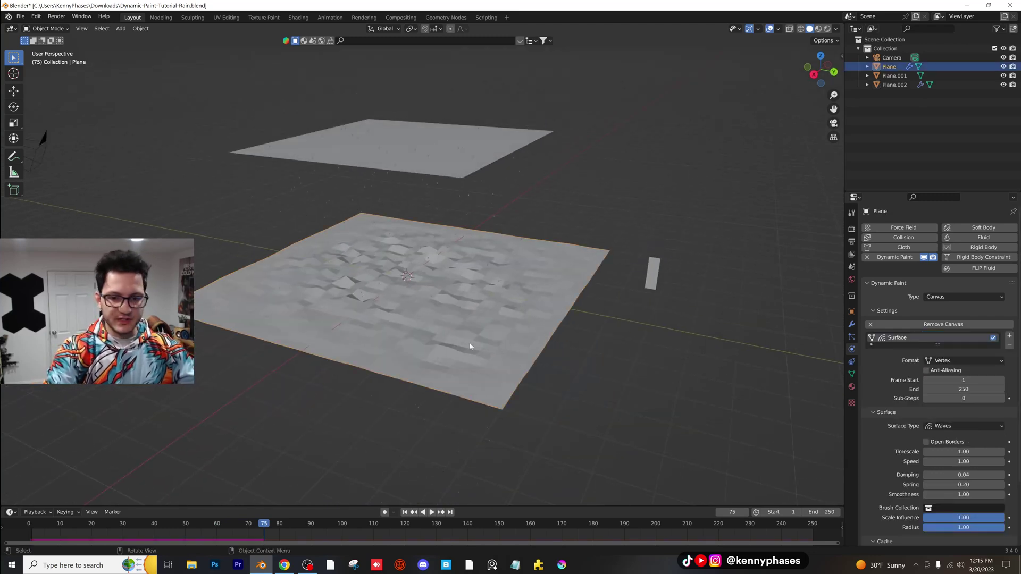
key("s")
key("2")
key("Return")
right_click(473, 327)
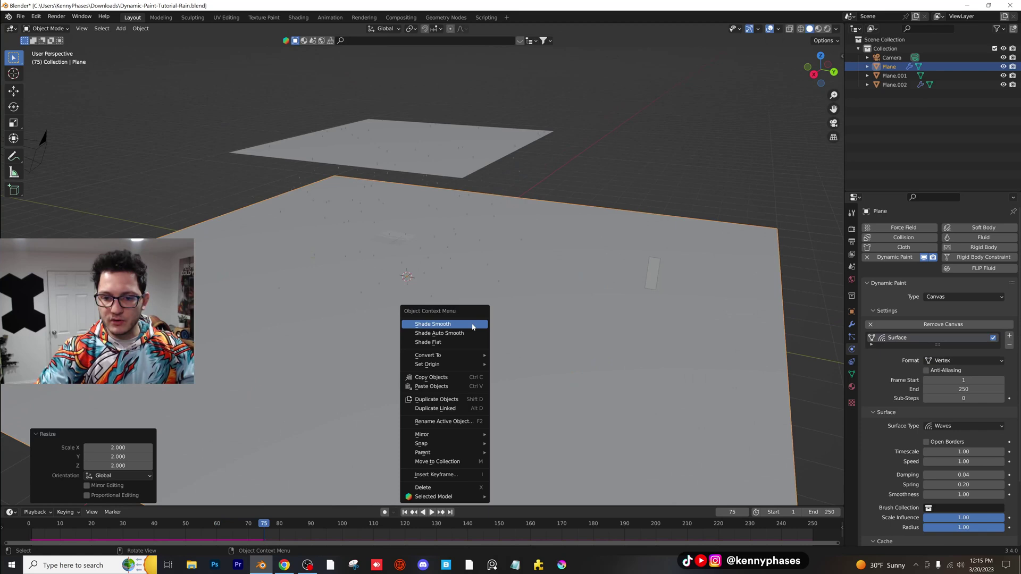
key("Tab")
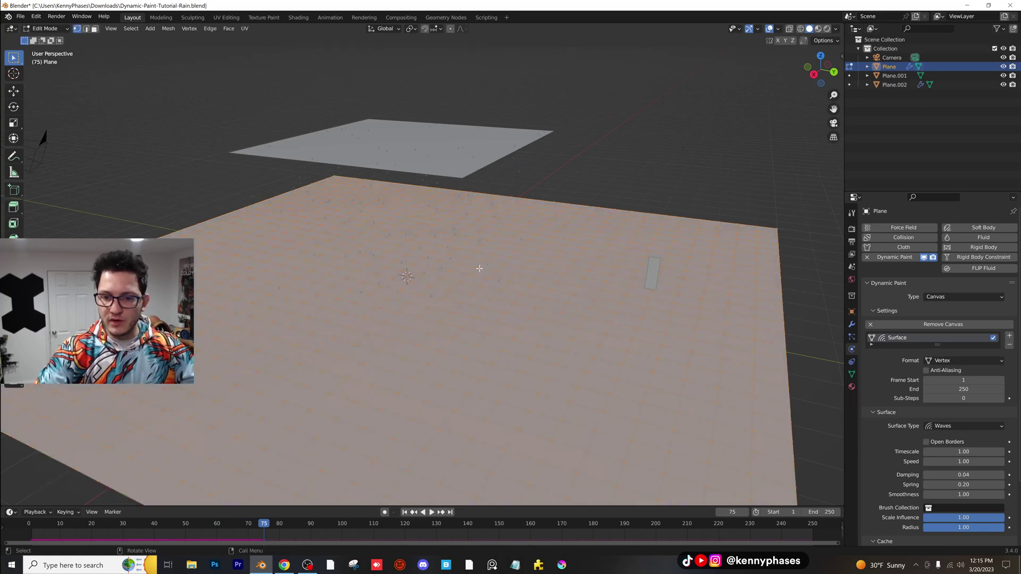
right_click(425, 277)
left_click(425, 278)
scroll(433, 307, "down", 1)
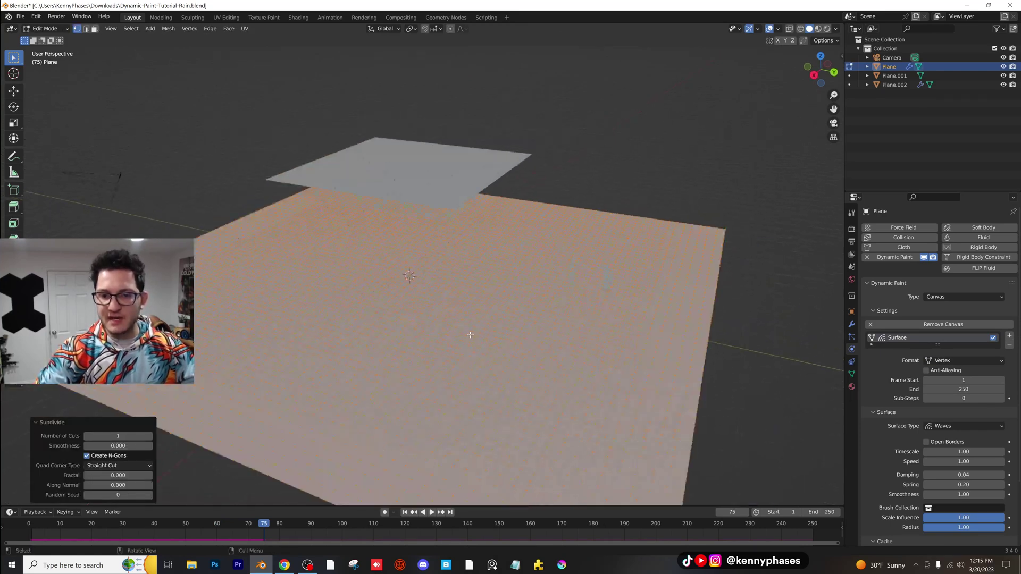
key("Tab")
key("ctrl+s")
Give the ground plane Auto Smooth shading and a Subdivision Surface modifier, then replay the ripples.
right_click(461, 328)
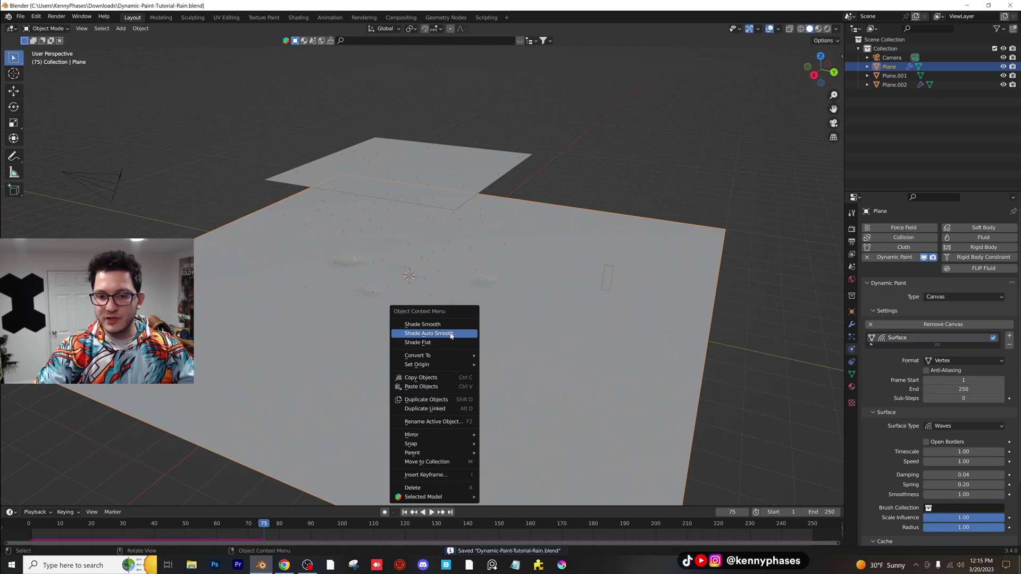
left_click(451, 334)
left_click(853, 325)
left_click(902, 228)
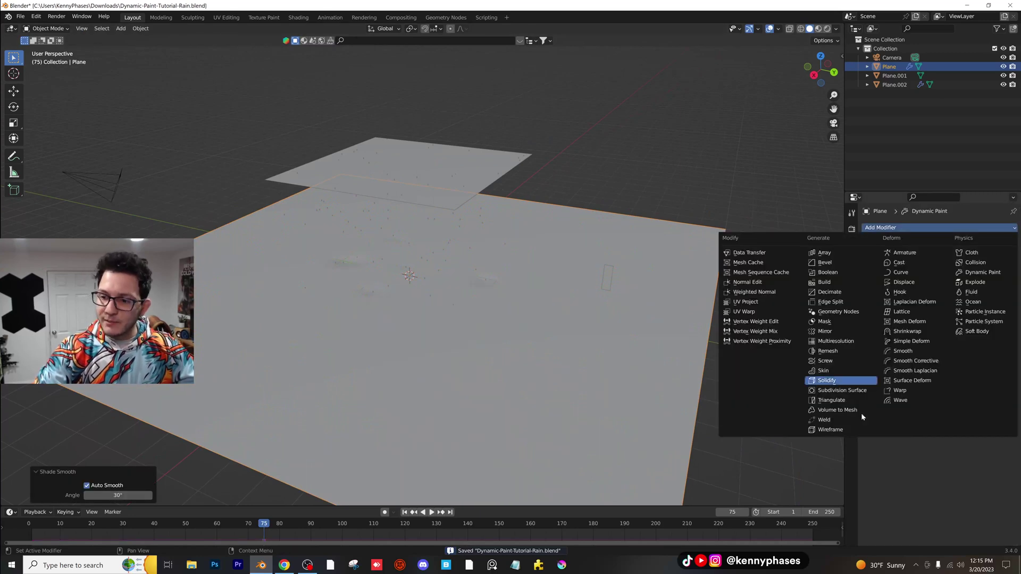
left_click(861, 393)
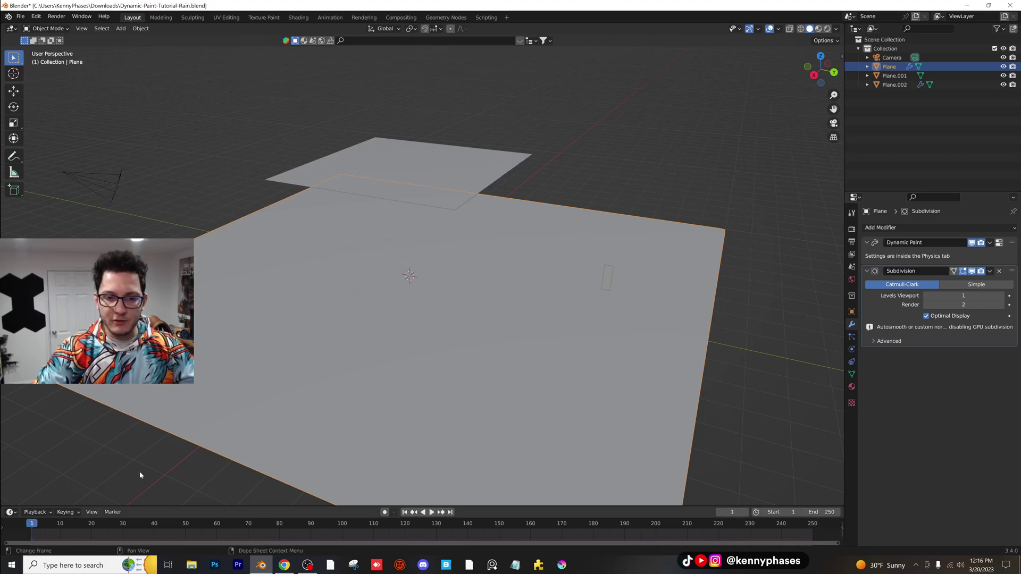
key("space")
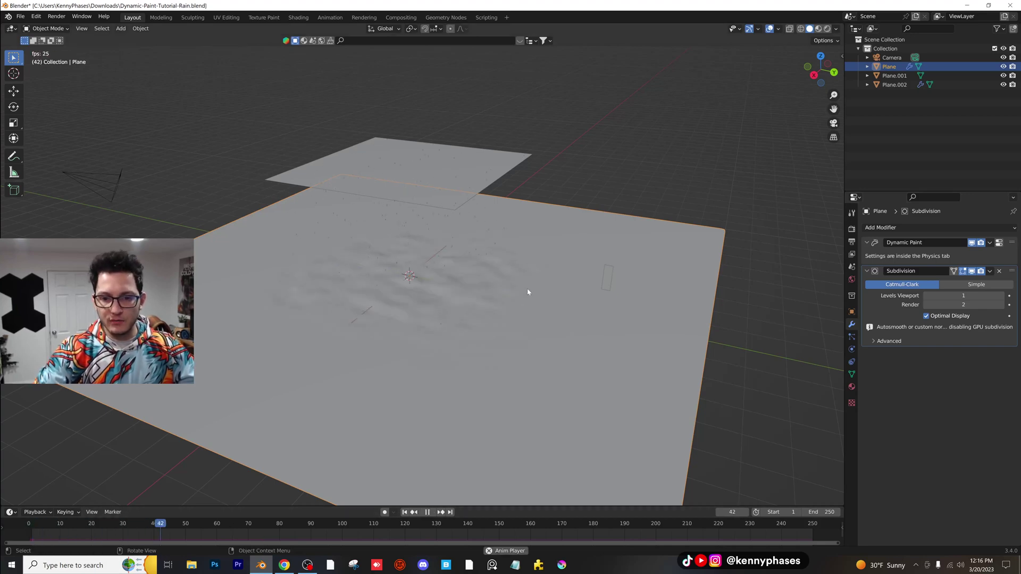
key("space")
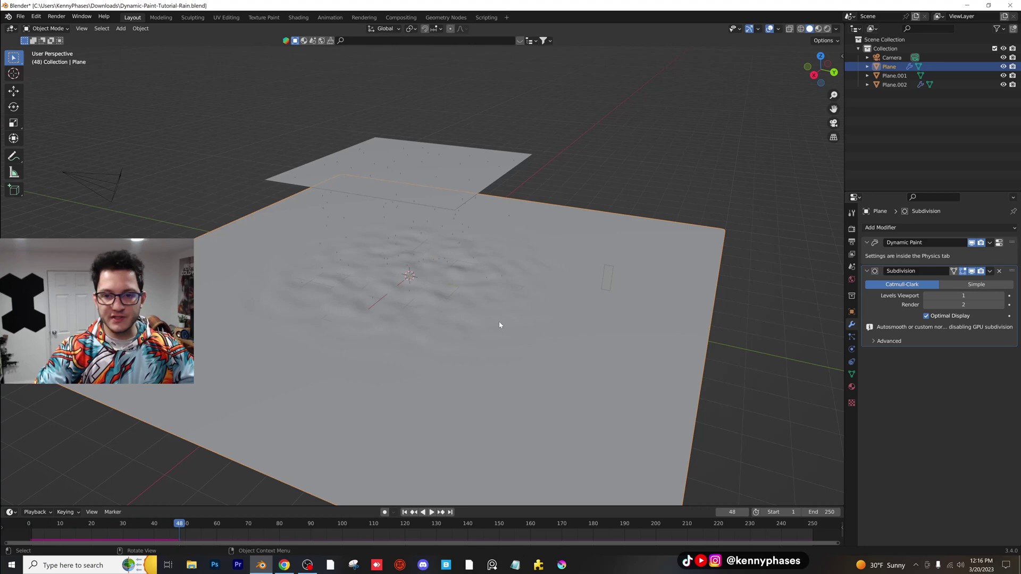
key("space")
key("space")
Scale the upper emitter plane up by 2.078.
left_click(467, 213)
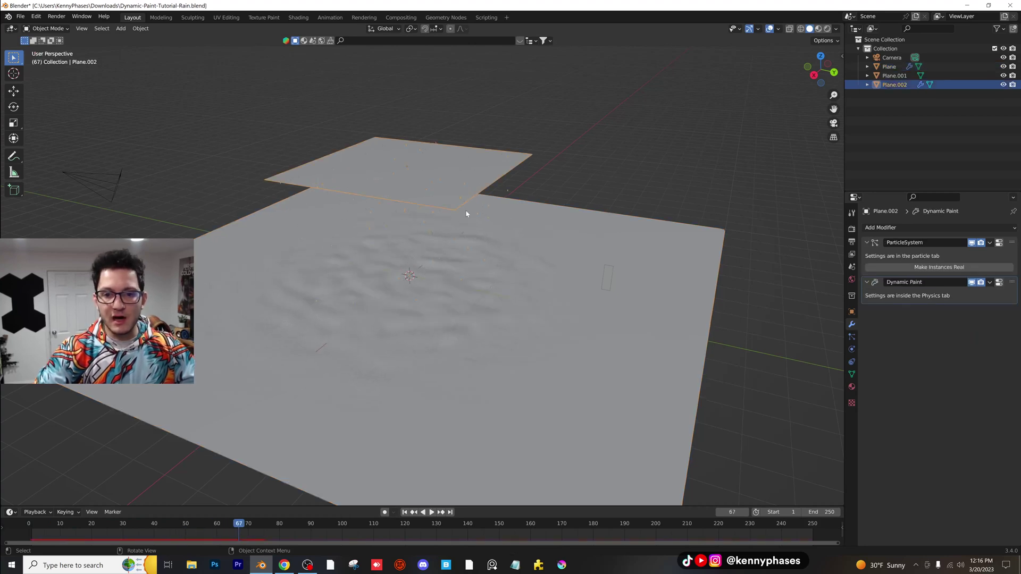
key("s")
left_click(506, 210)
scroll(508, 302, "down", 2)
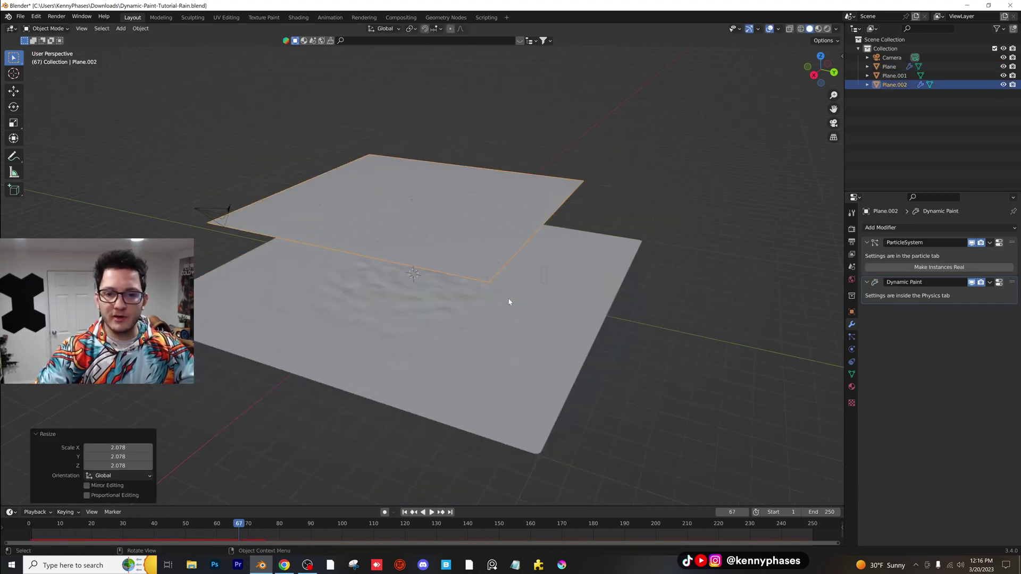
middle_click_drag(509, 301, 491, 306)
Replay the rain from frame 1 and stop at frame 108.
left_click(35, 525)
key("space")
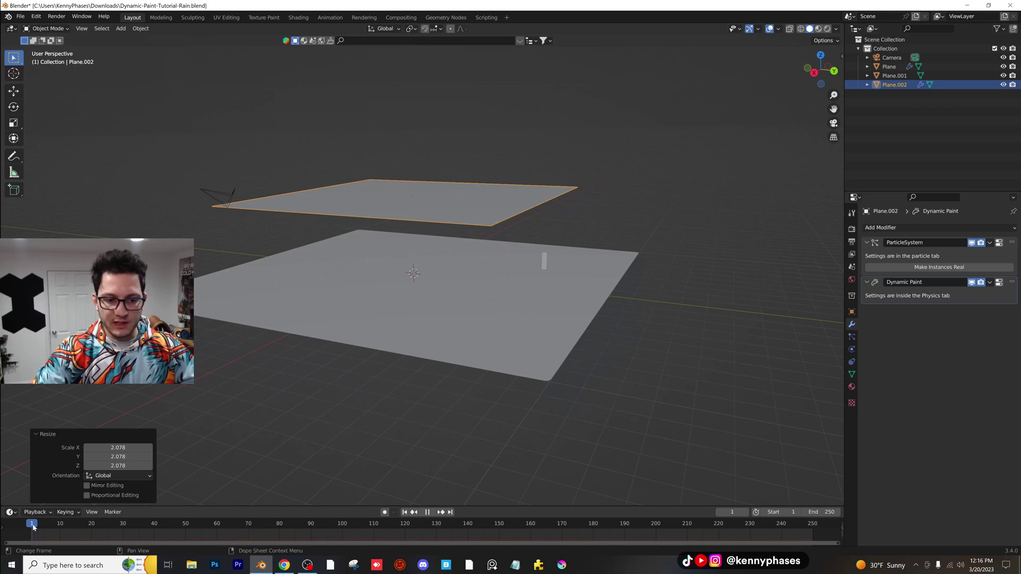
key("space")
key("space")
scroll(401, 333, "up", 1)
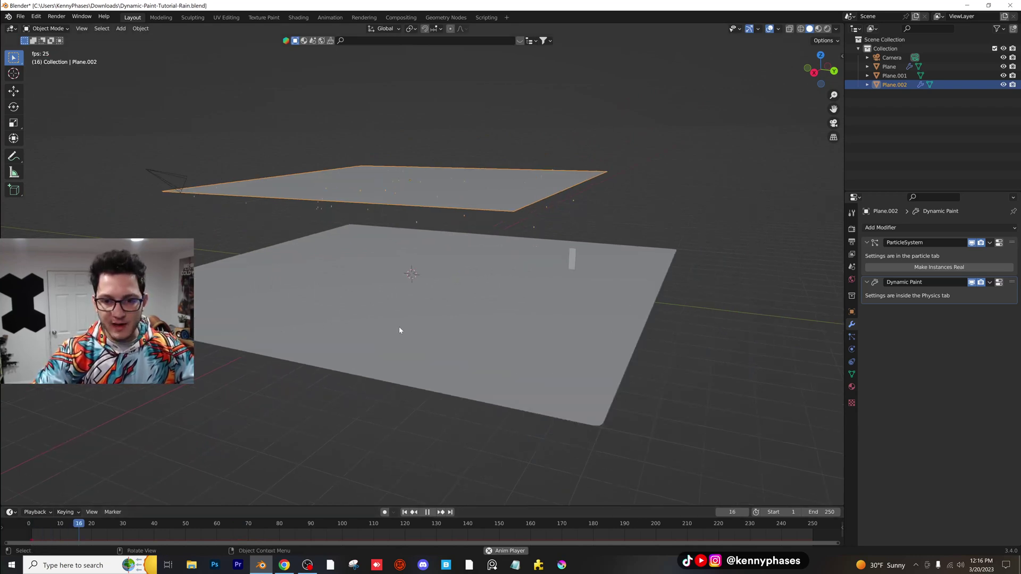
scroll(399, 331, "up", 1)
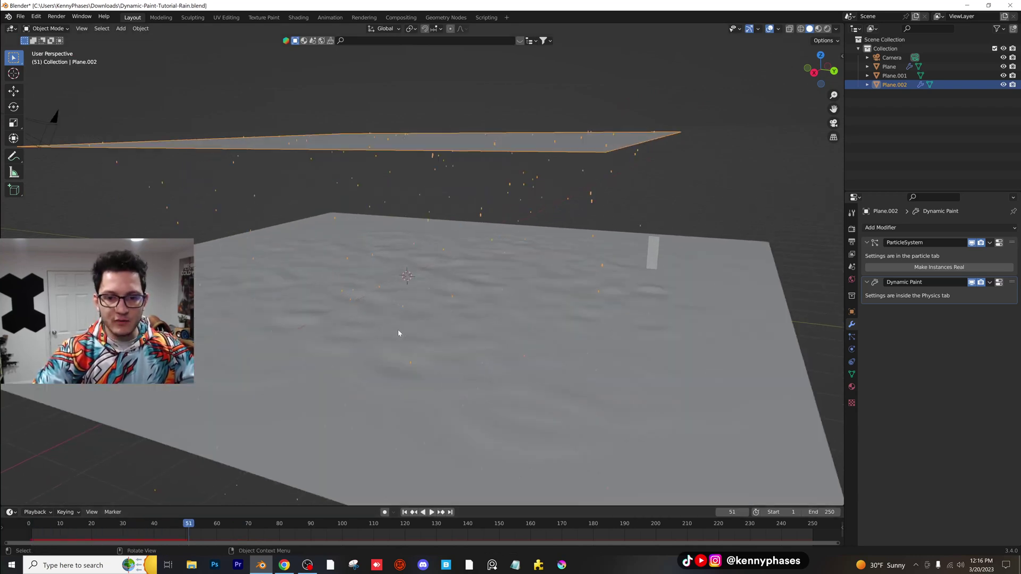
scroll(397, 338, "up", 2)
scroll(396, 345, "down", 3)
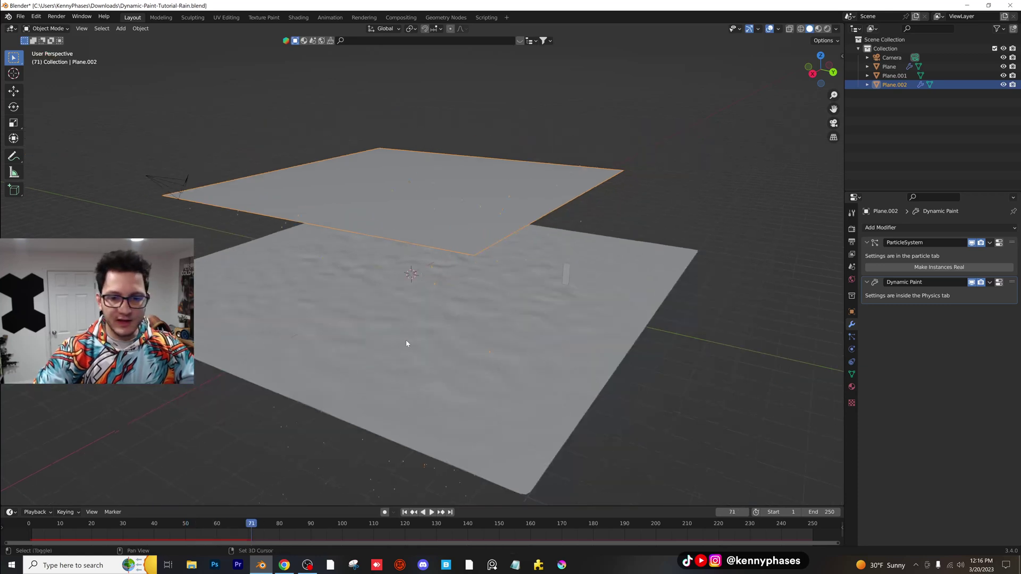
scroll(445, 336, "up", 1)
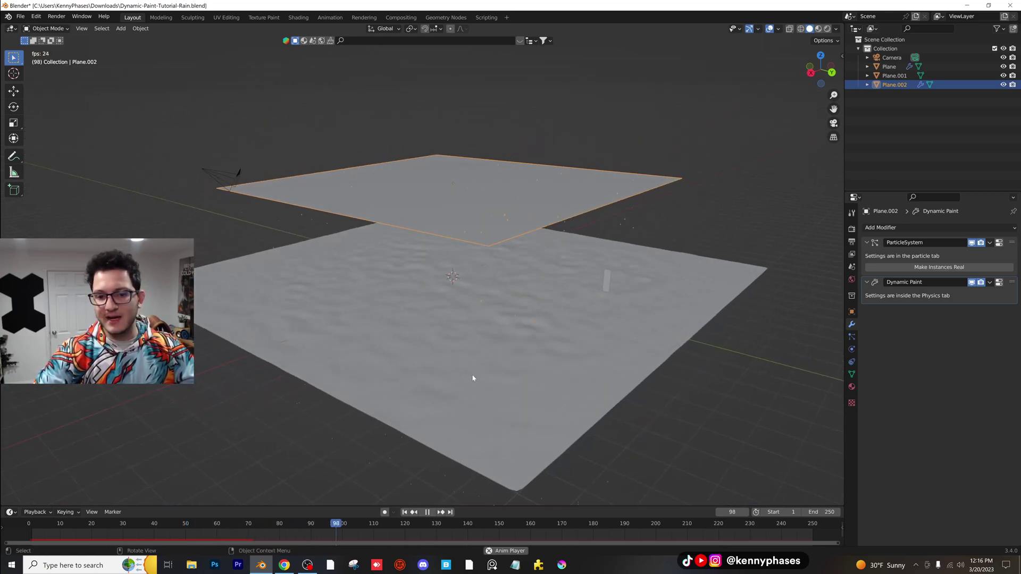
key("space")
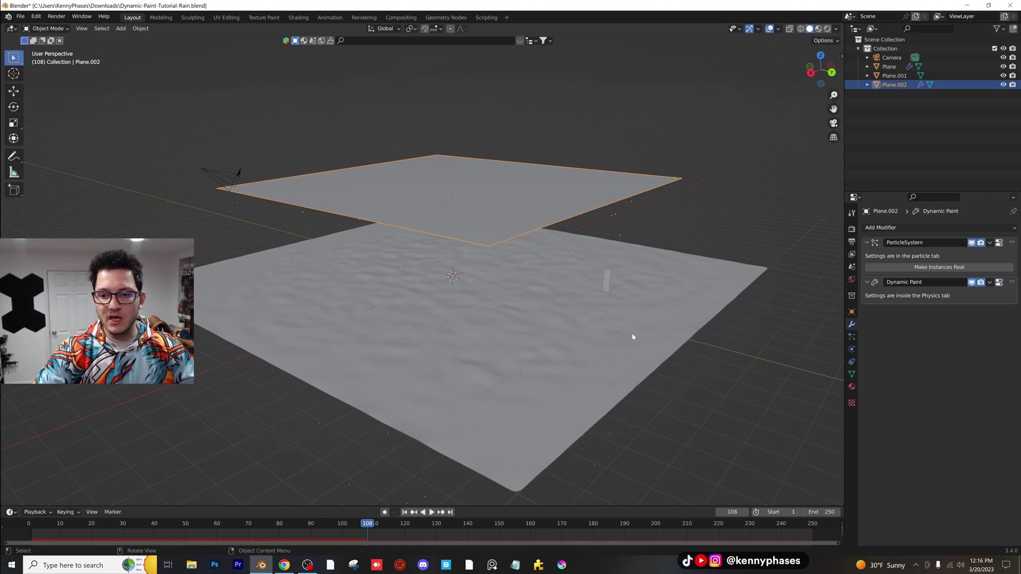
Scale the small upright plane by 6.720 and replay the rain to frame 64.
left_click(608, 285)
key("s")
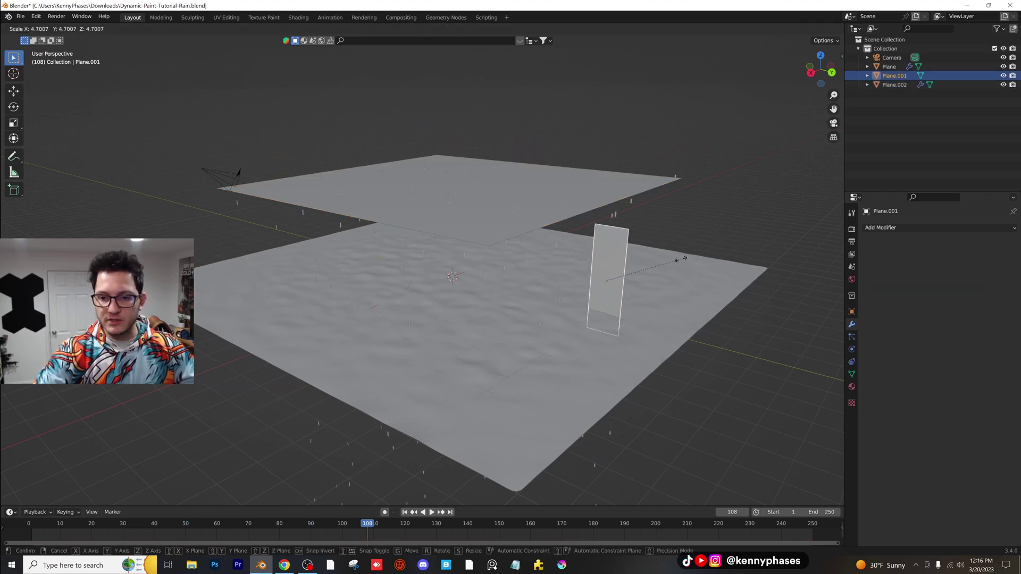
left_click(707, 241)
key("shift+Left")
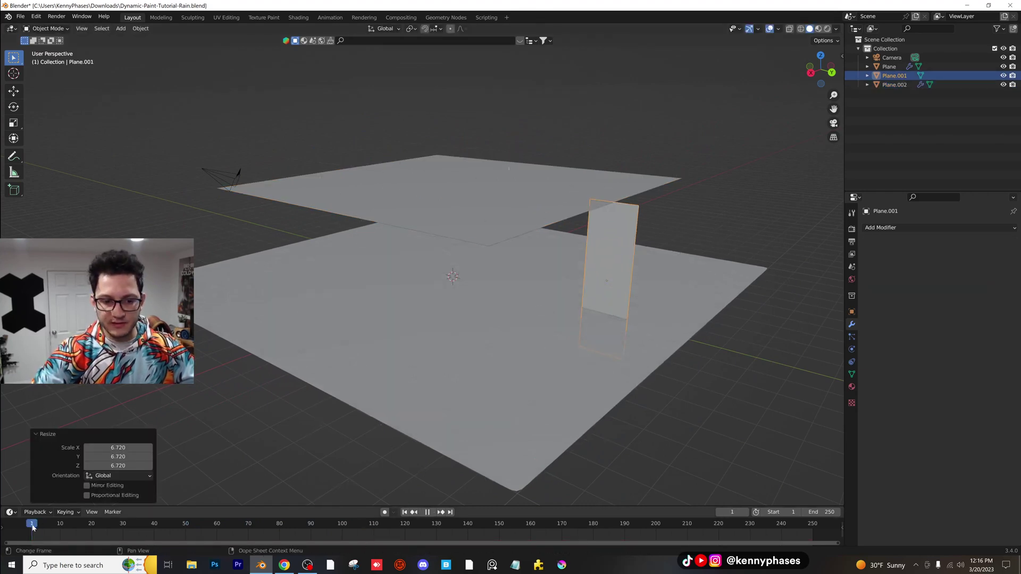
key("space")
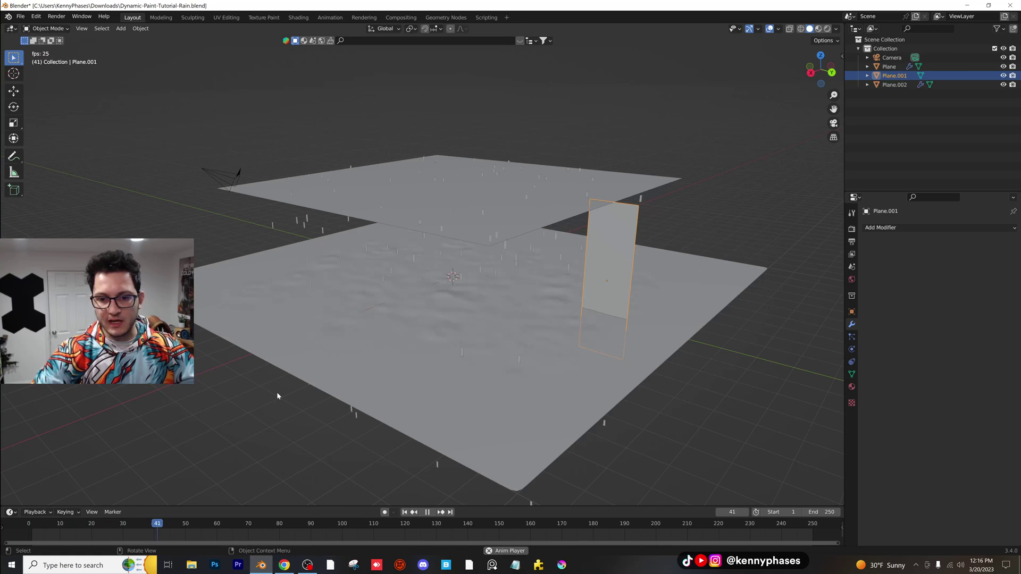
key("space")
middle_click_drag(548, 305, 653, 278)
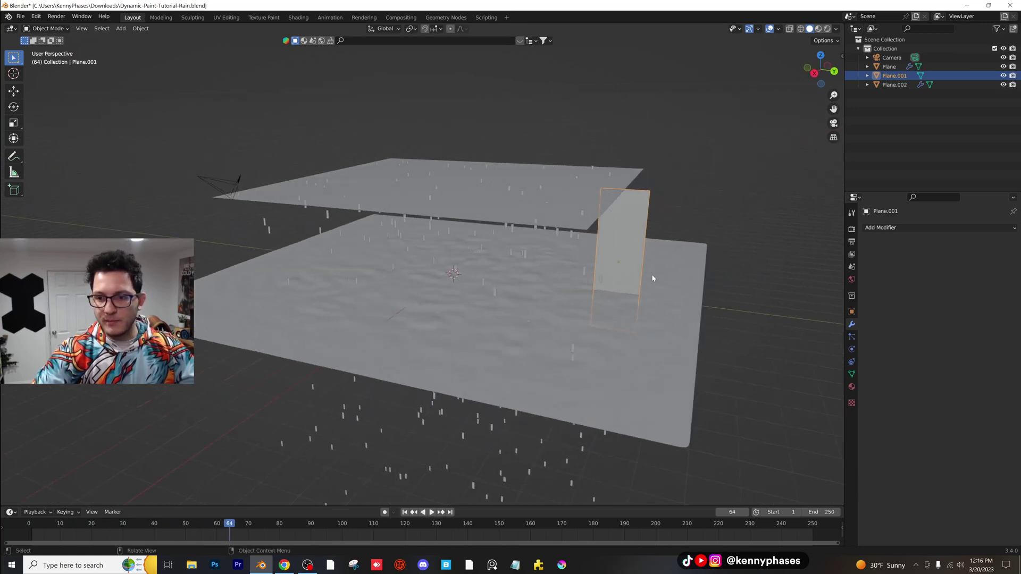
Move the drop plane aside, next to the water plane.
key("g")
left_click(760, 237)
scroll(682, 244, "up", 4)
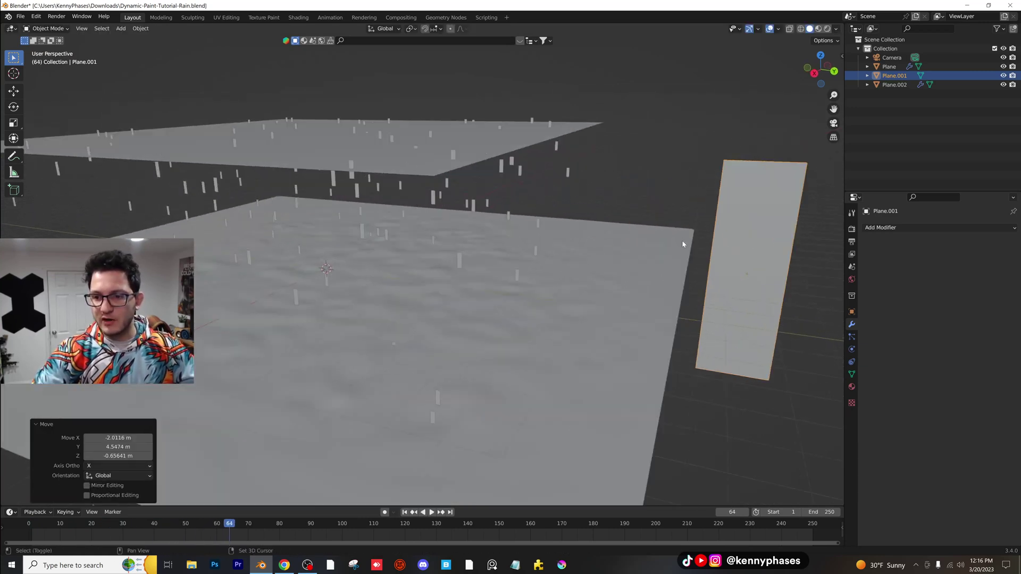
middle_click_drag(682, 244, 582, 240, "shift")
scroll(599, 240, "down", 2)
Subdivide the drop plane's mesh and pinch its top vertices into a teardrop point.
scroll(599, 239, "up", 2)
key("Tab")
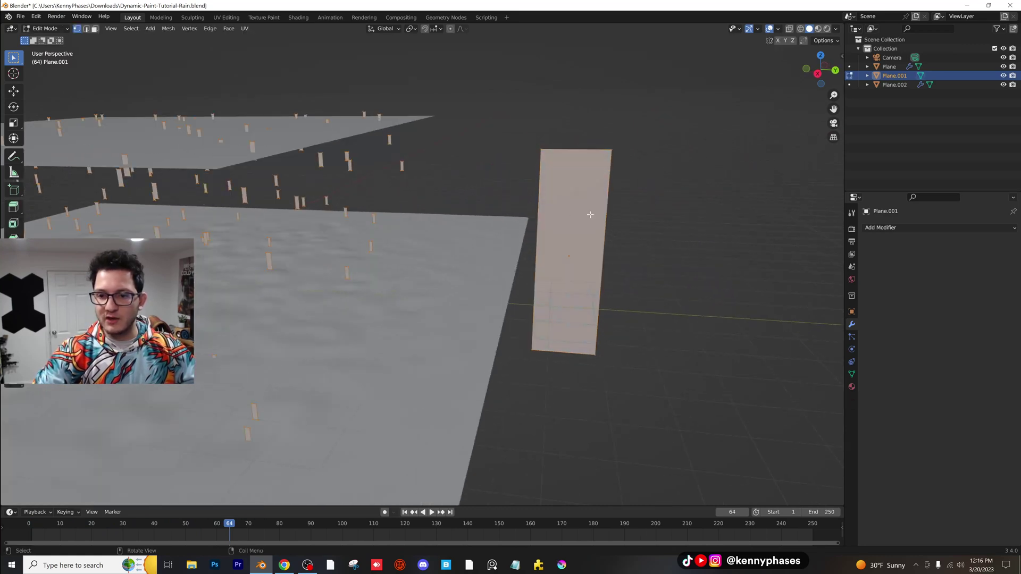
right_click(590, 214)
left_click(595, 206)
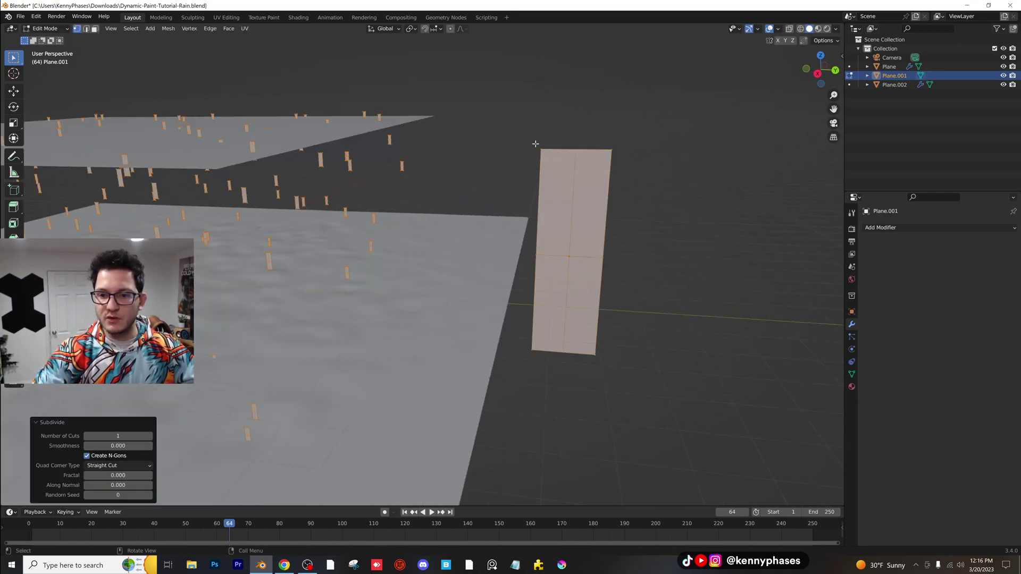
left_click_drag(519, 123, 585, 148)
key("s")
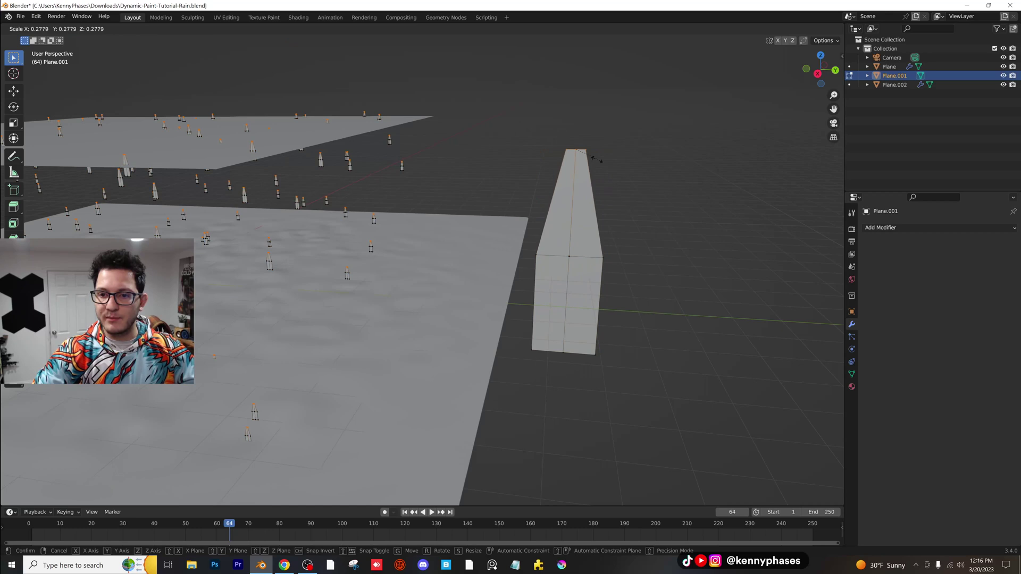
left_click(598, 160)
key("Tab")
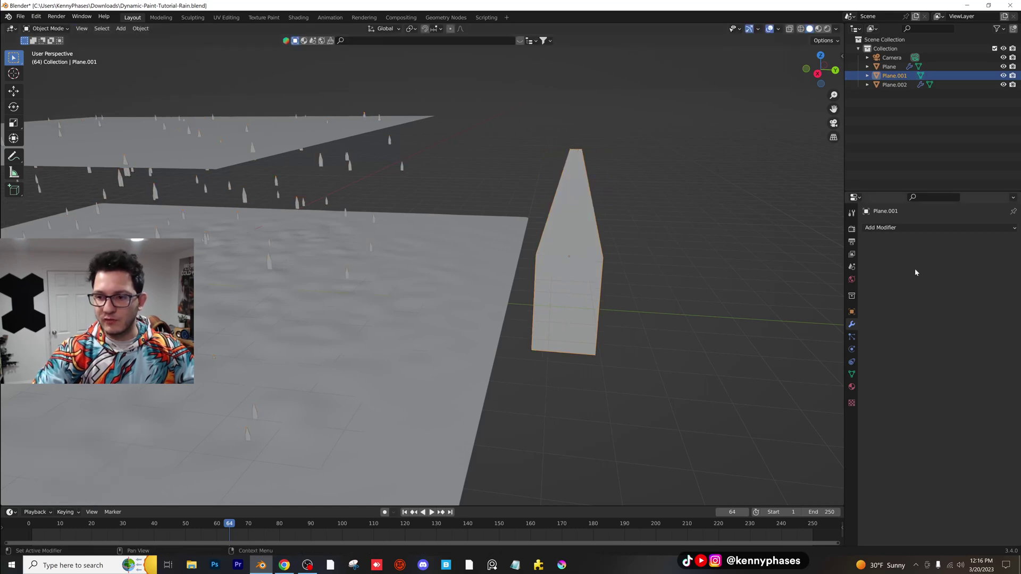
Add a Subdivision Surface modifier to the teardrop and shade it Auto Smooth.
left_click(899, 227)
left_click(860, 398)
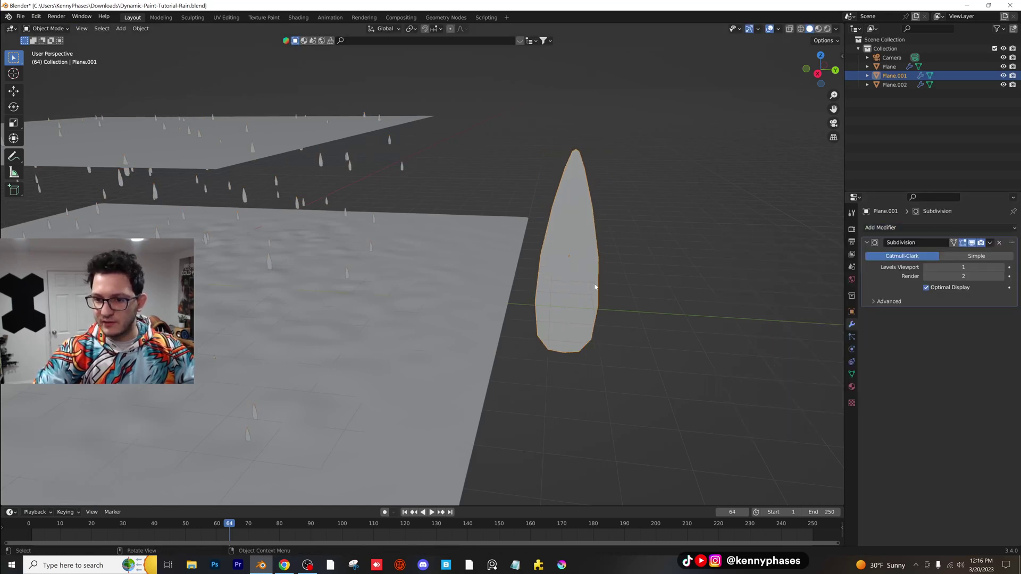
right_click(579, 248)
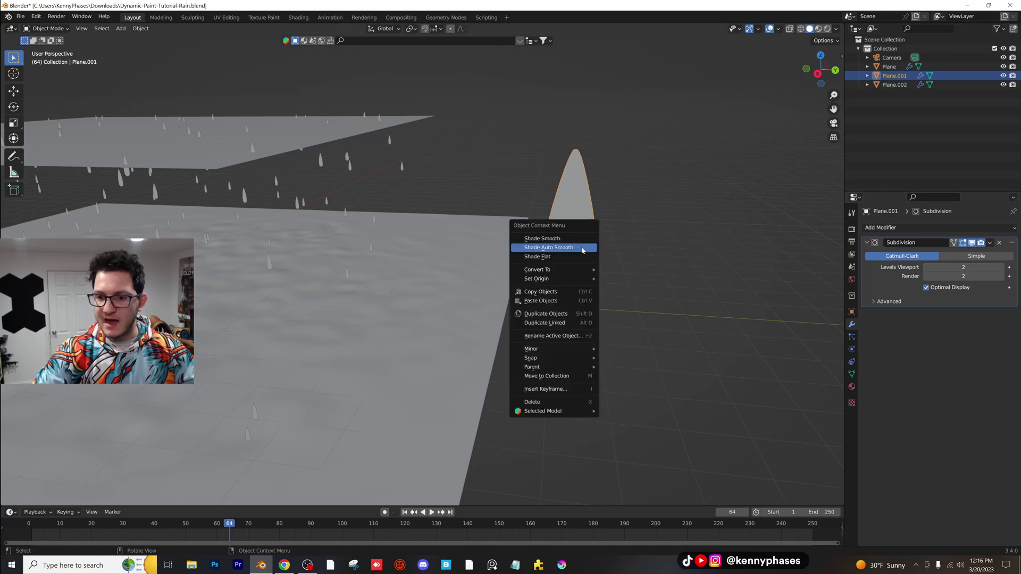
left_click(581, 251)
middle_click_drag(581, 251, 552, 265)
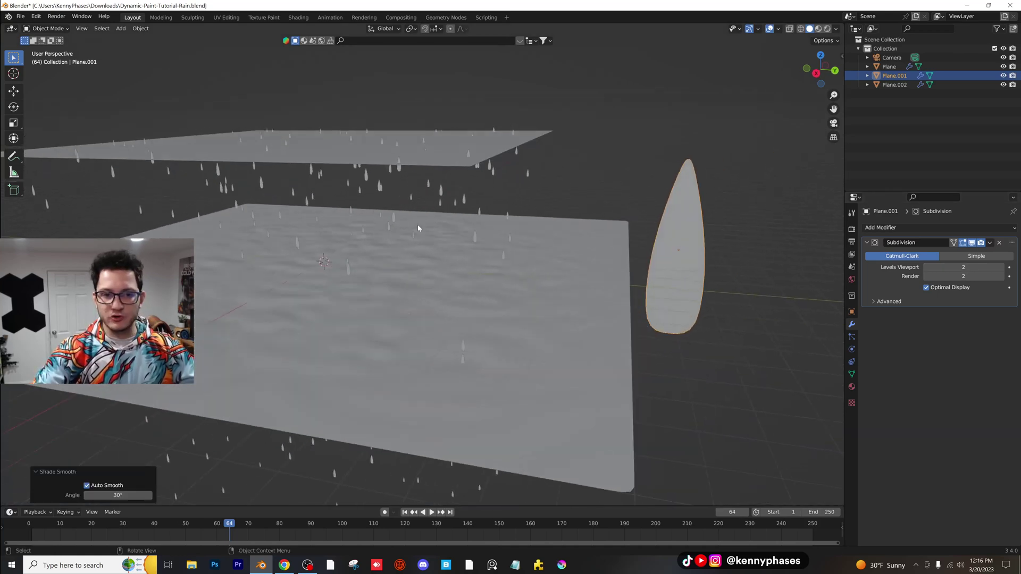
Replay the rain from the start to frame 48 to see the teardrop particles.
left_click(34, 524)
key("space")
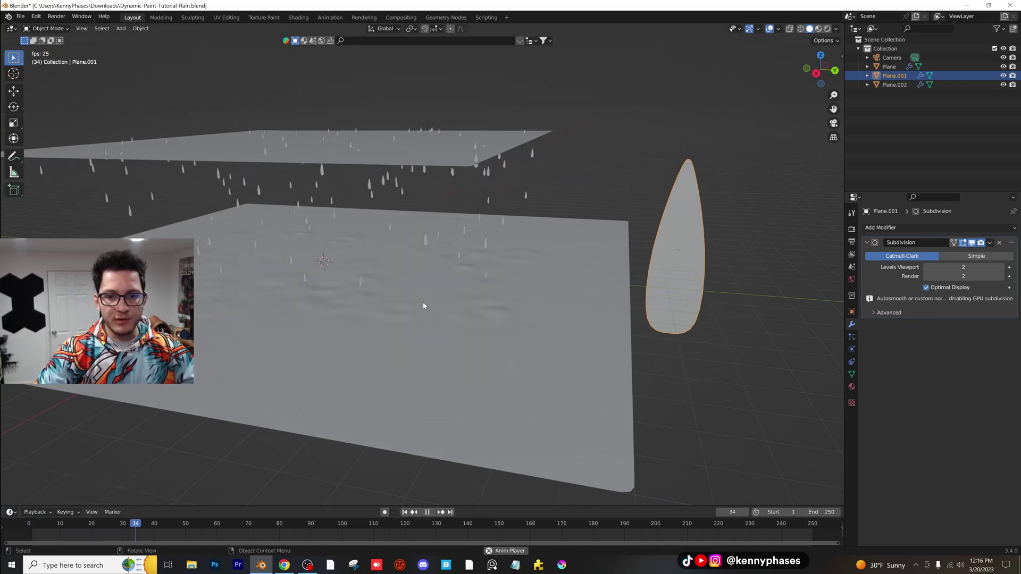
key("space")
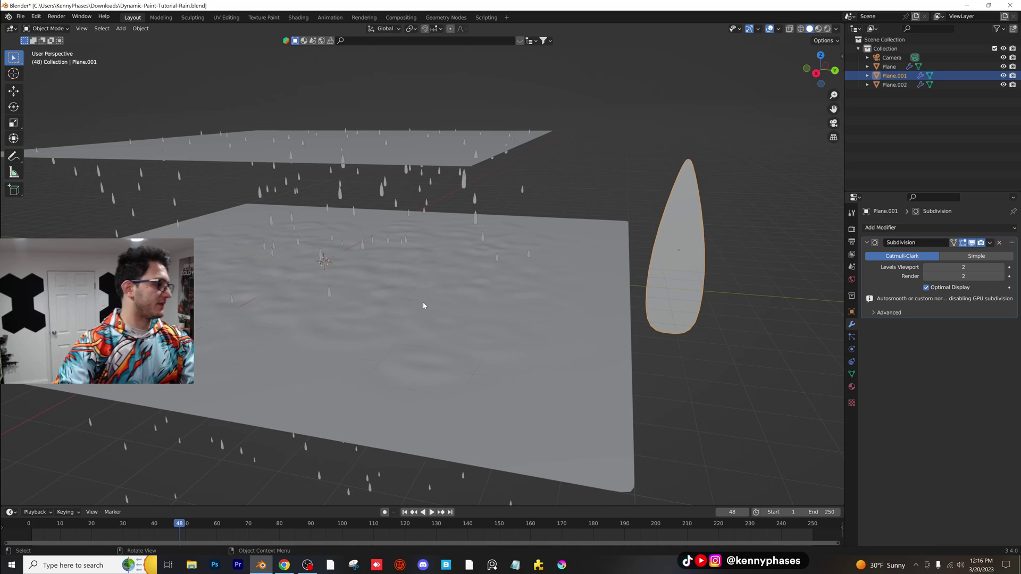
middle_click_drag(387, 253, 496, 260)
middle_click_drag(697, 267, 687, 258)
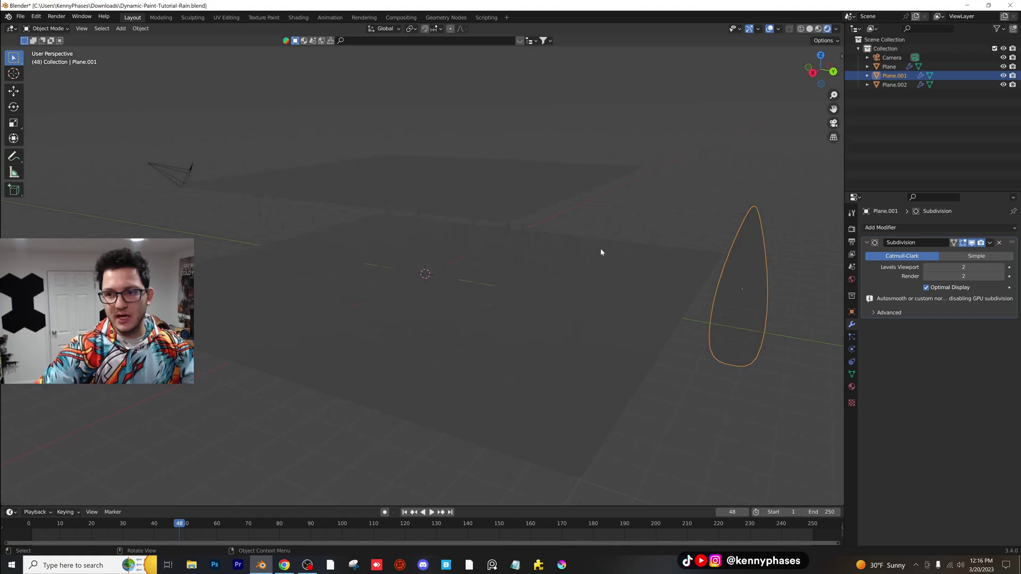
Switch the viewport to rendered preview and set the render engine to Cycles.
left_click(826, 29)
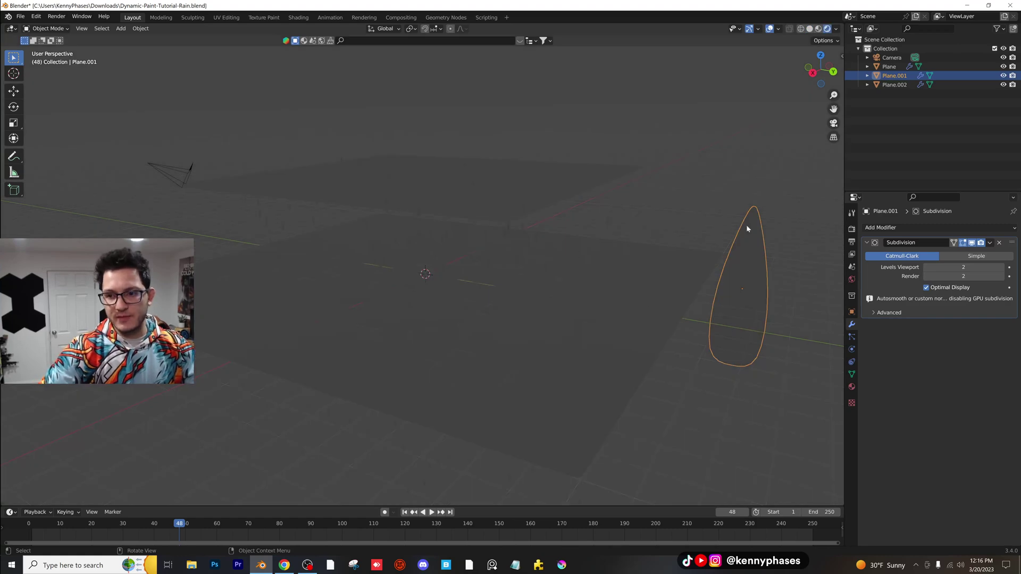
left_click(851, 229)
left_click(959, 229)
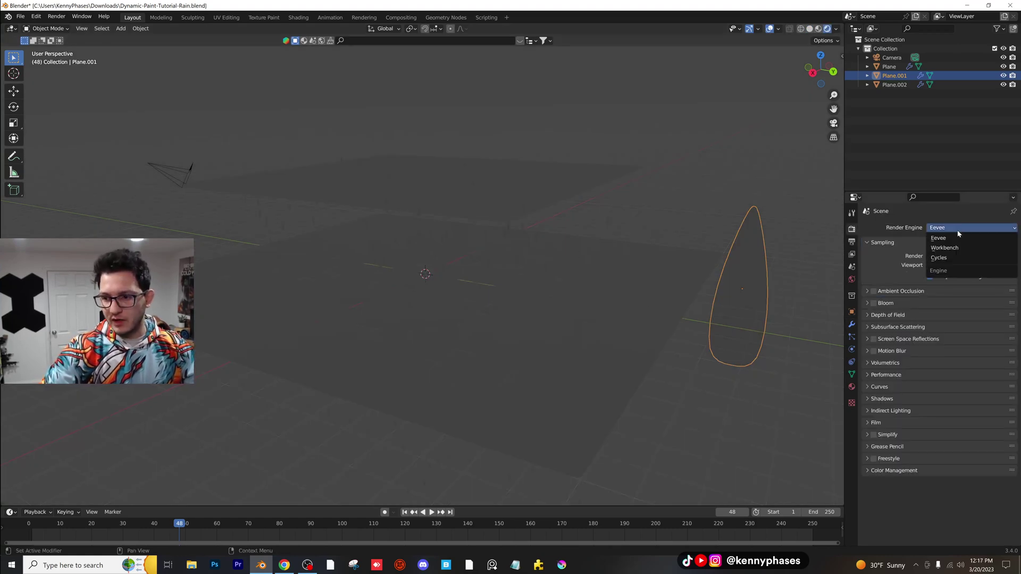
left_click(952, 257)
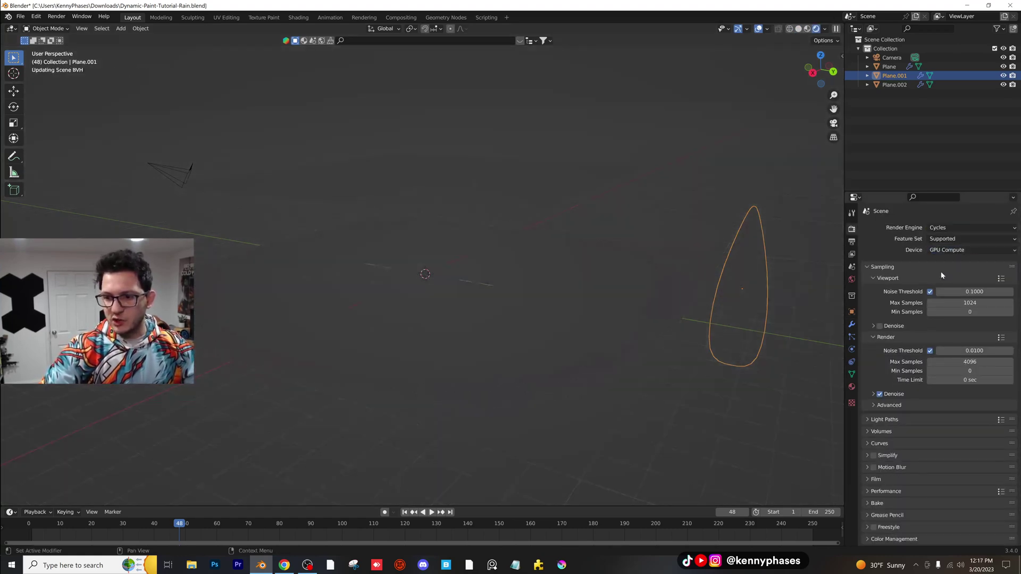
Set the World colour to an Environment Texture loading paul_lobe_haus_2k.hdr from the HDRIs folder.
left_click(851, 280)
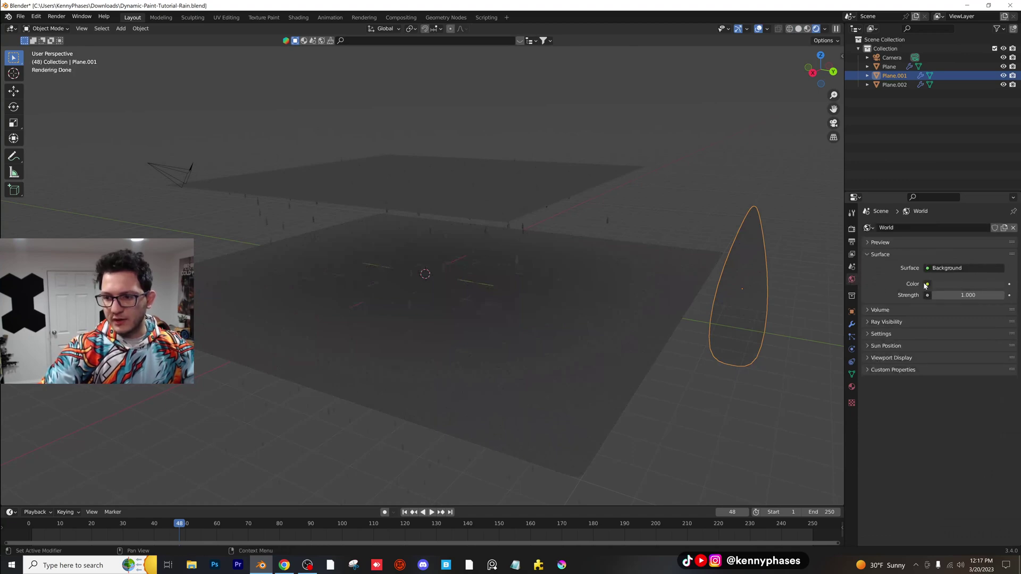
left_click(925, 284)
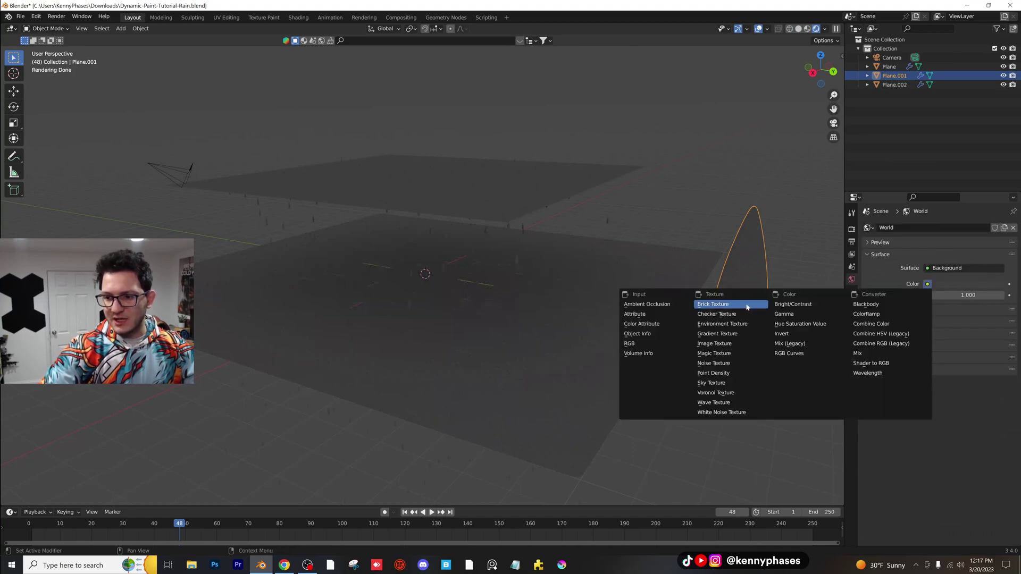
left_click(731, 327)
left_click(979, 295)
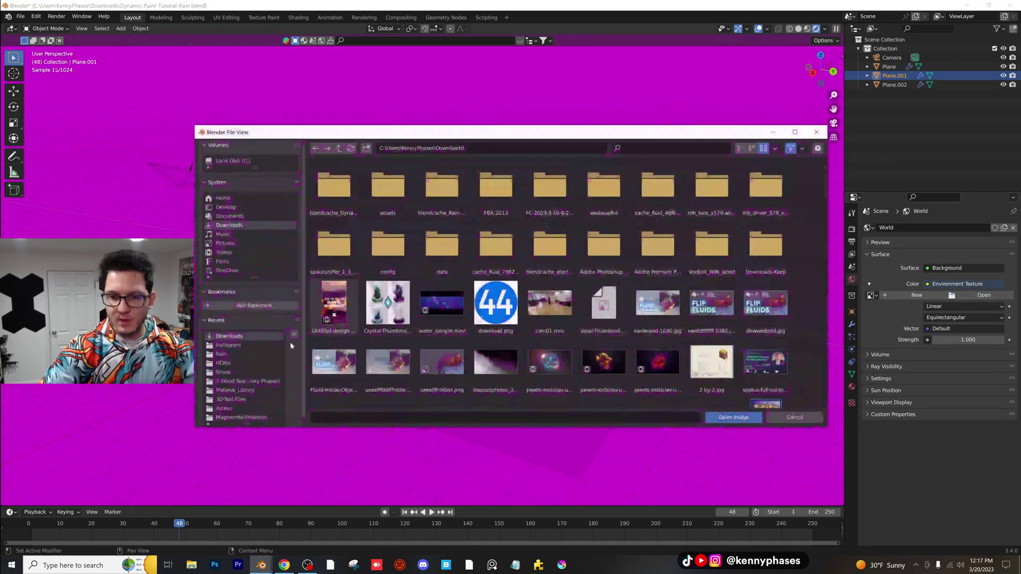
left_click(226, 363)
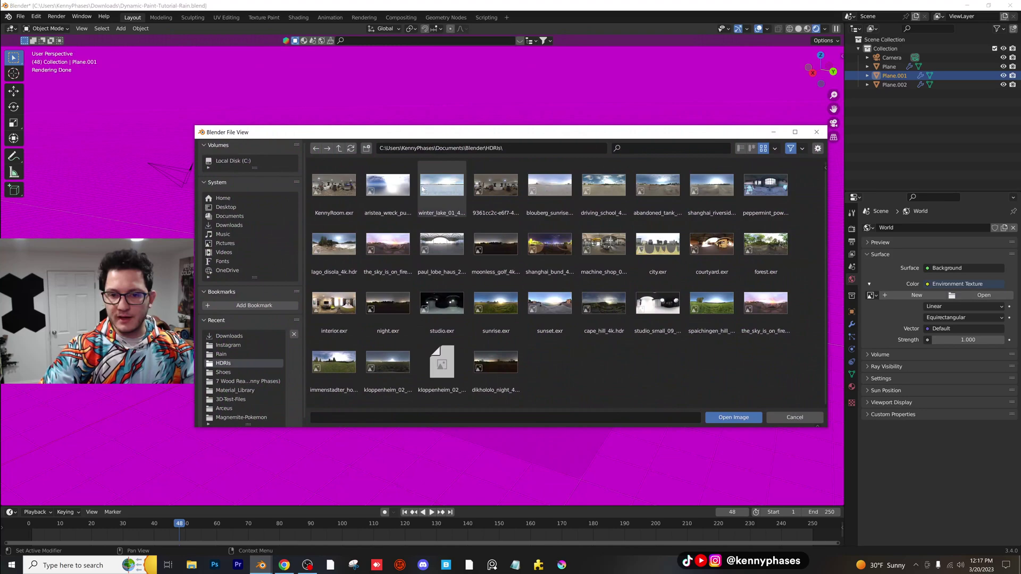
double_click(464, 266)
middle_click_drag(463, 266, 663, 277)
Give the water plane's Material.001 Metallic 1.000 and Roughness 0.000 for glossy reflections.
left_click(664, 277)
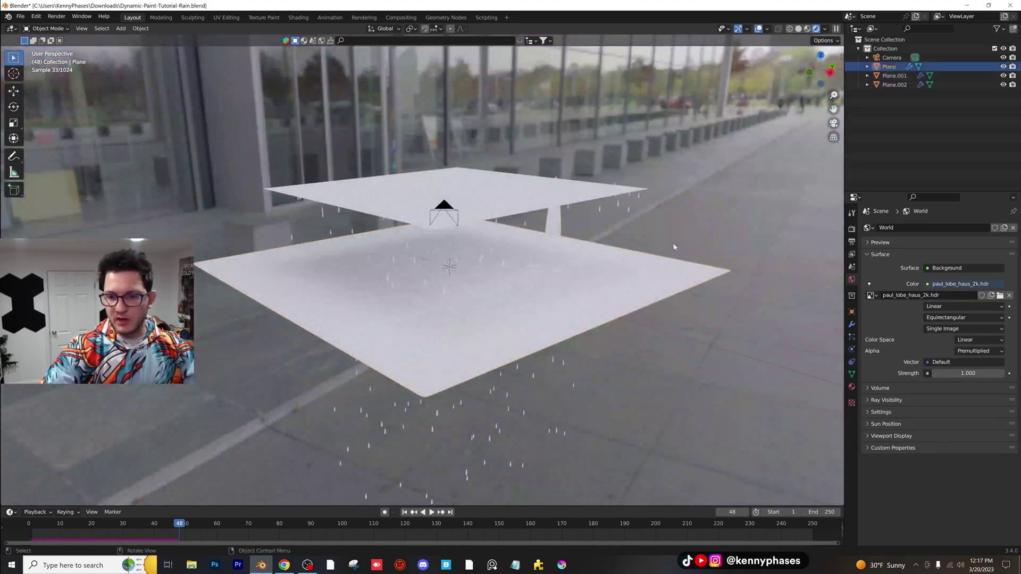
left_click(851, 386)
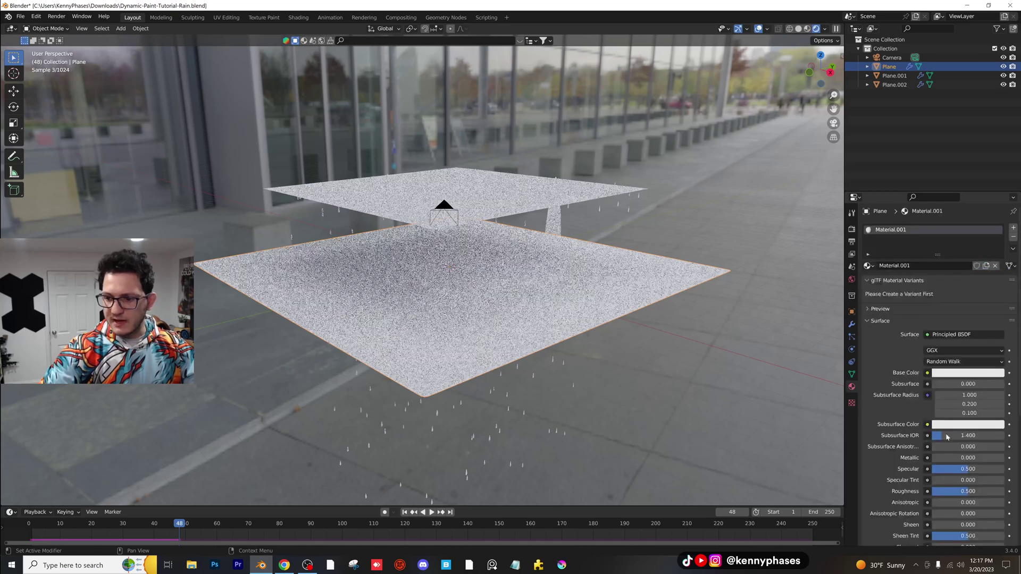
left_click_drag(952, 458, 1000, 458)
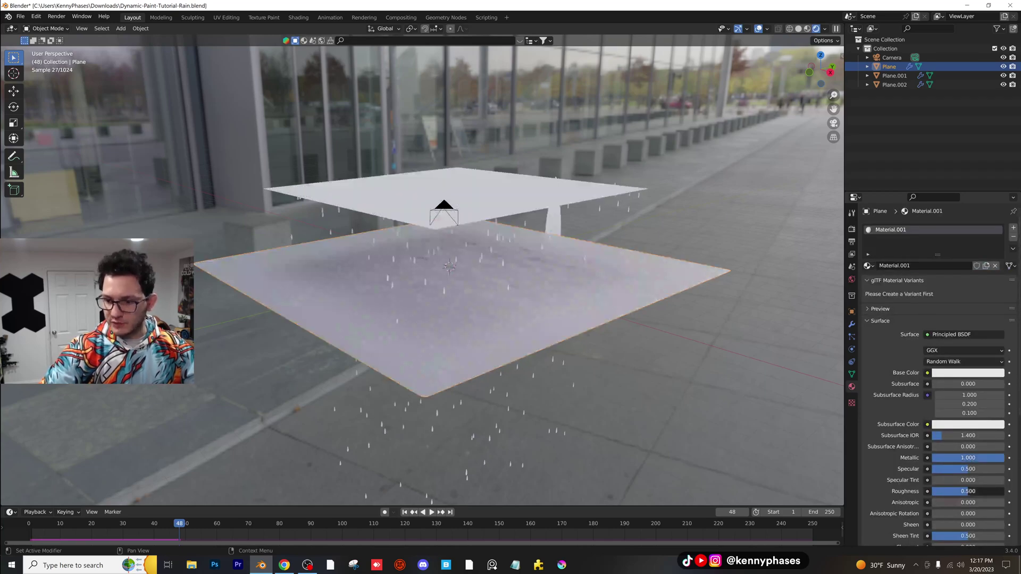
left_click_drag(967, 491, 936, 491)
middle_click_drag(617, 362, 605, 360)
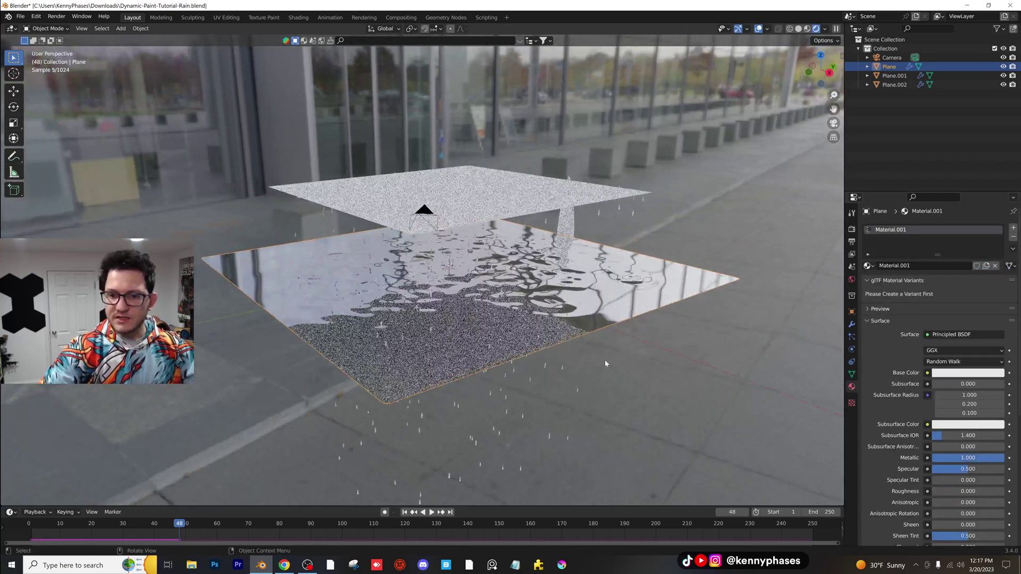
left_click(465, 209)
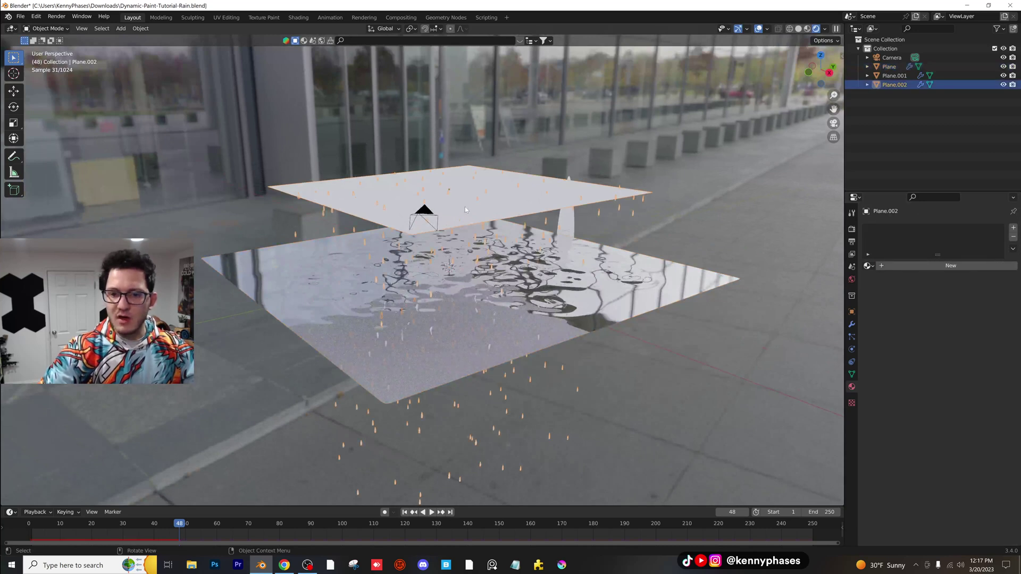
Turn off Show Emitter in Plane.002's particle Viewport Display settings.
left_click(849, 349)
left_click(851, 336)
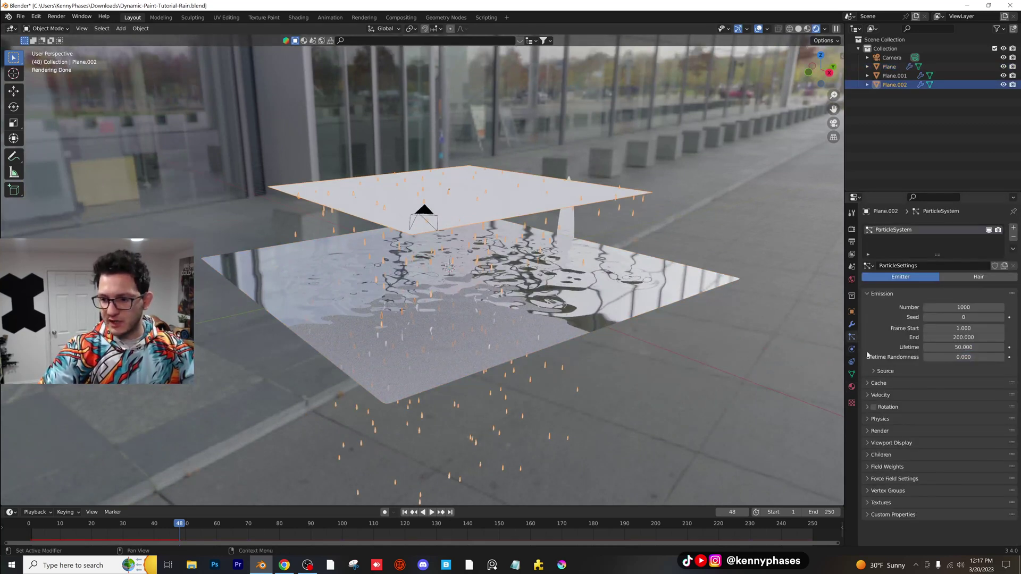
left_click(880, 443)
scroll(883, 445, "down", 2)
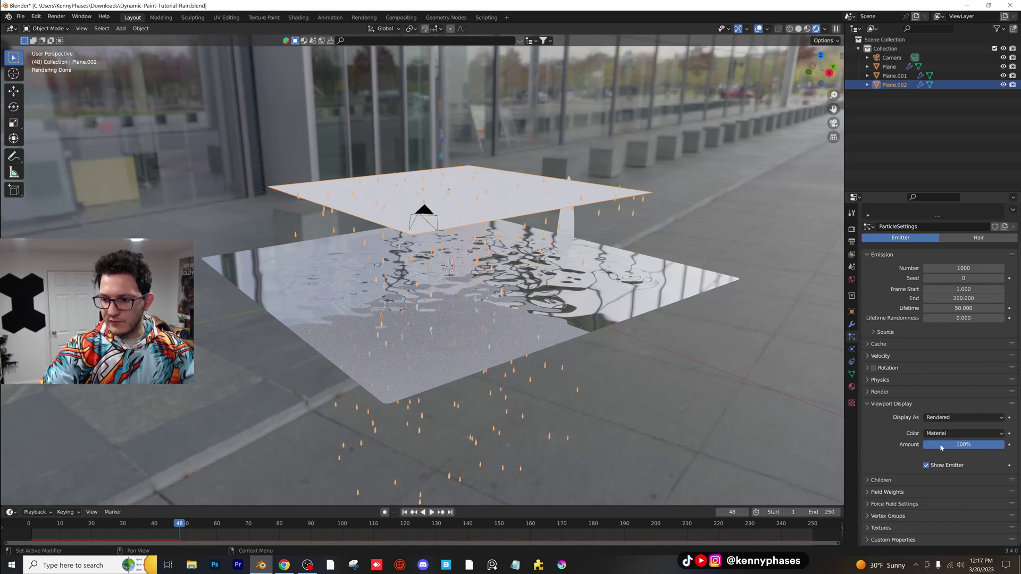
left_click(927, 466)
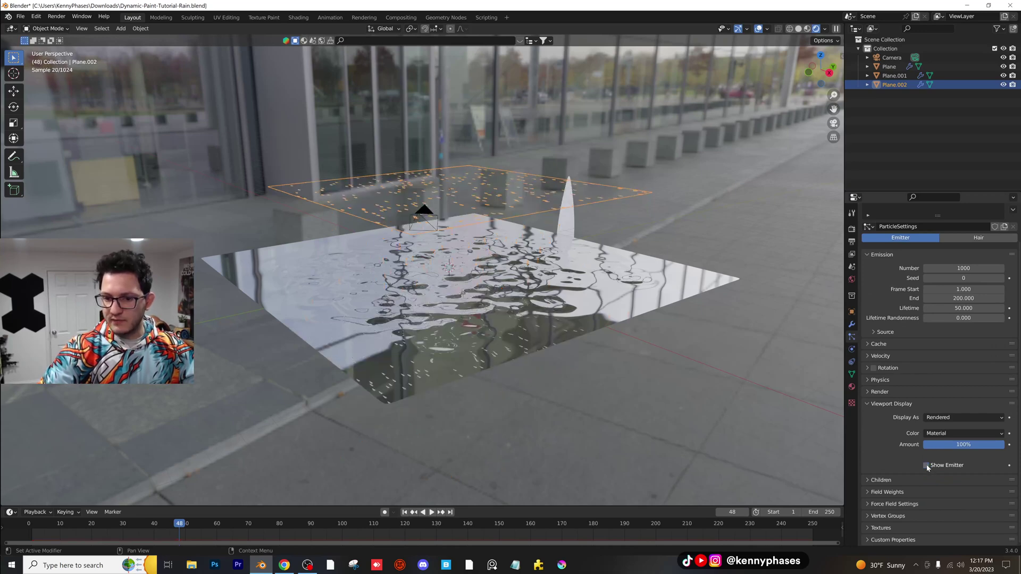
left_click(927, 466)
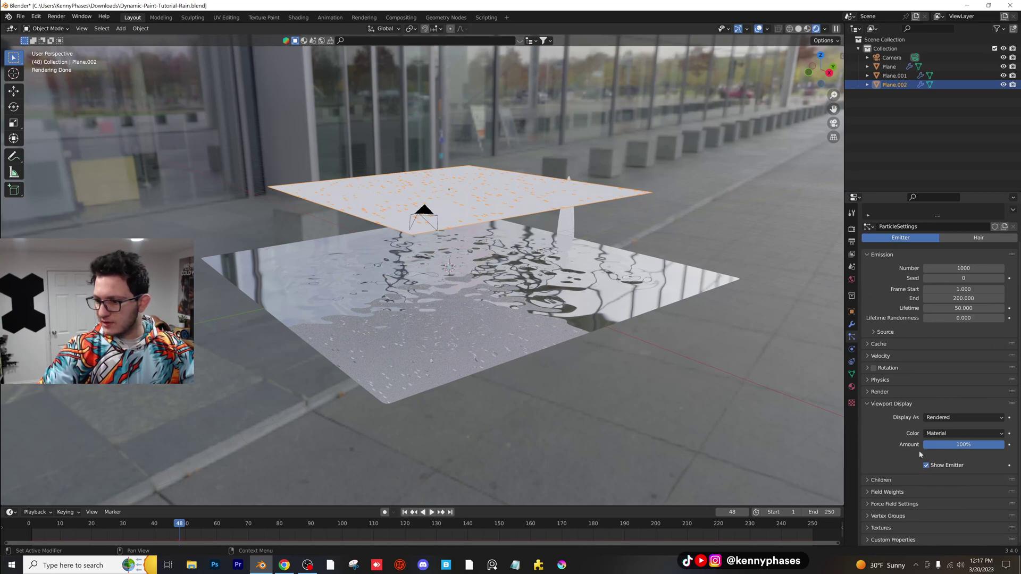
left_click(878, 392)
left_click(877, 392)
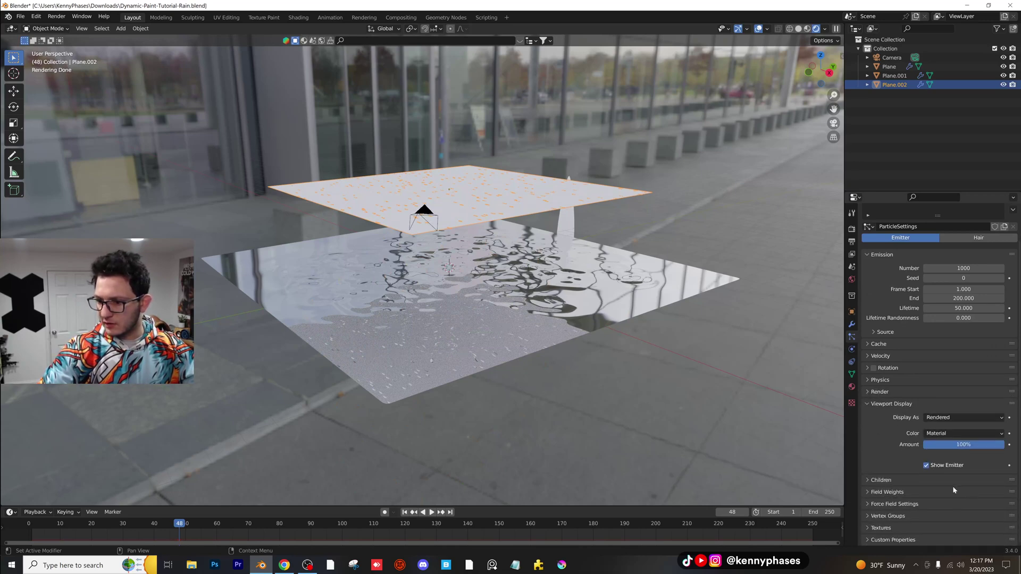
left_click(884, 392)
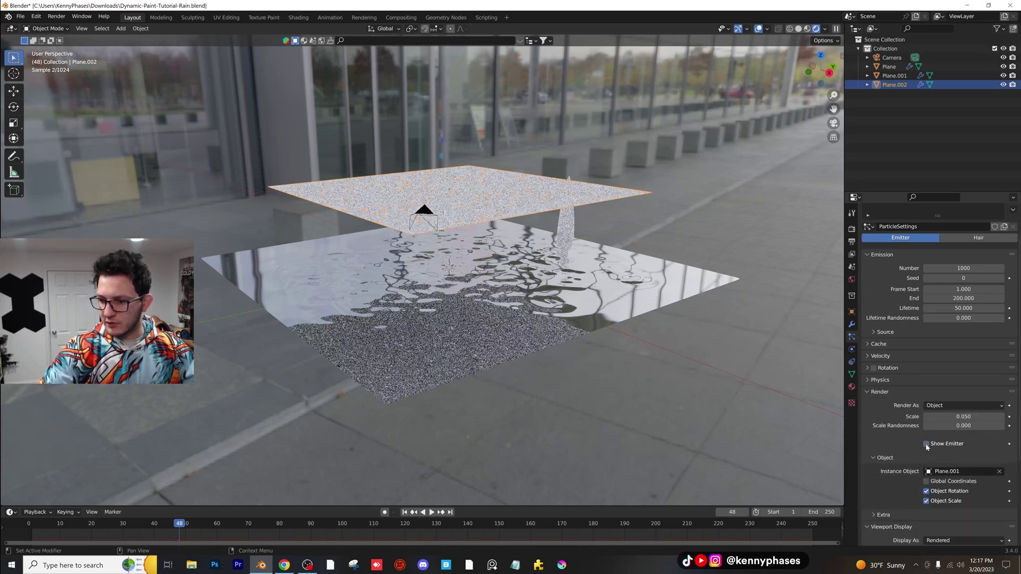
left_click(880, 392)
left_click(927, 465)
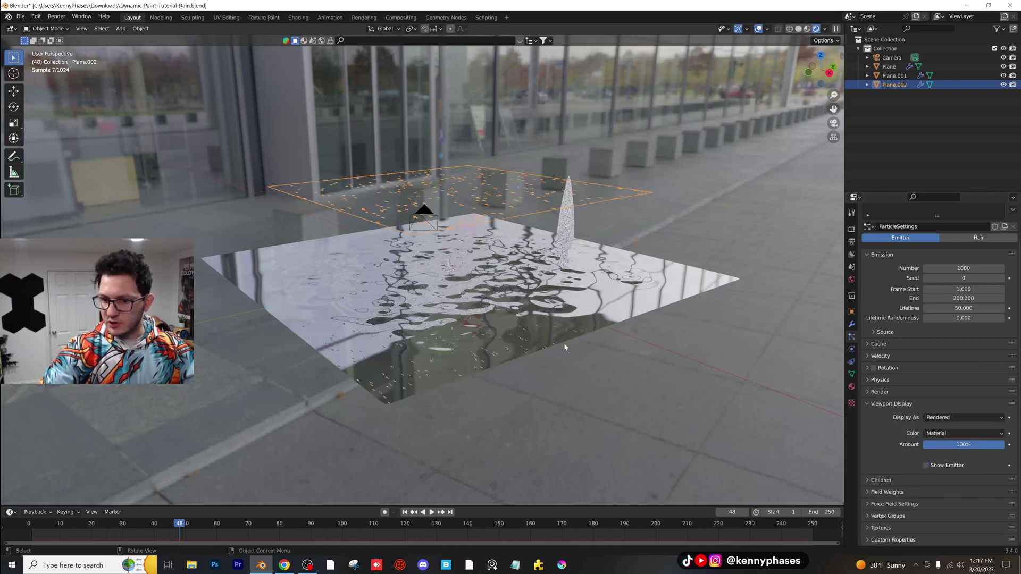
Preview the rain from frame one at a low angle and save the blend file.
key("space")
scroll(585, 401, "up", 2)
middle_click_drag(585, 402, 314, 476)
key("shift+Left")
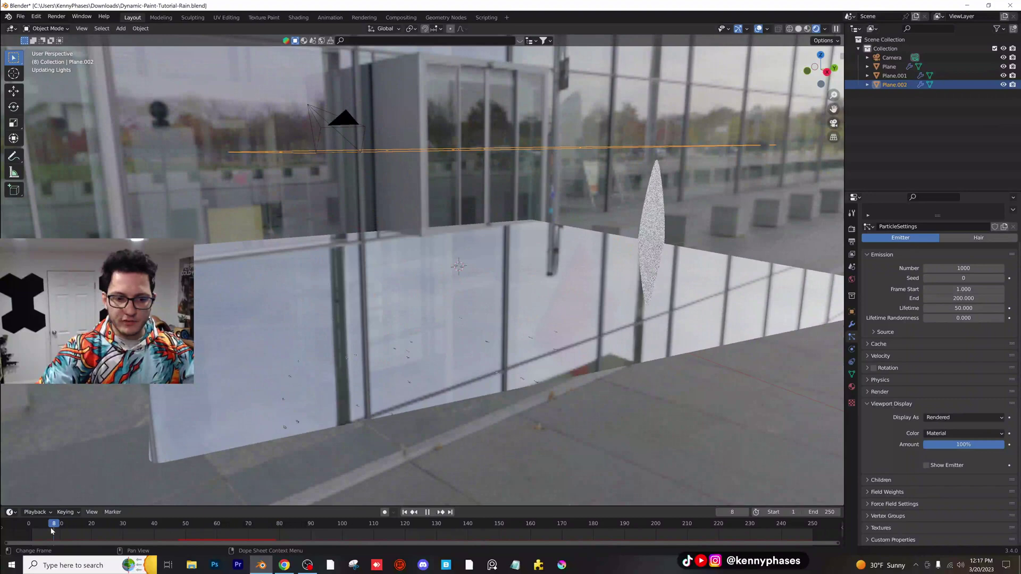
key("ctrl+s")
key("space")
middle_click_drag(313, 476, 252, 241)
Hide the teardrop object Plane.001 and preview the rain from a lower, closer angle.
left_click(251, 241)
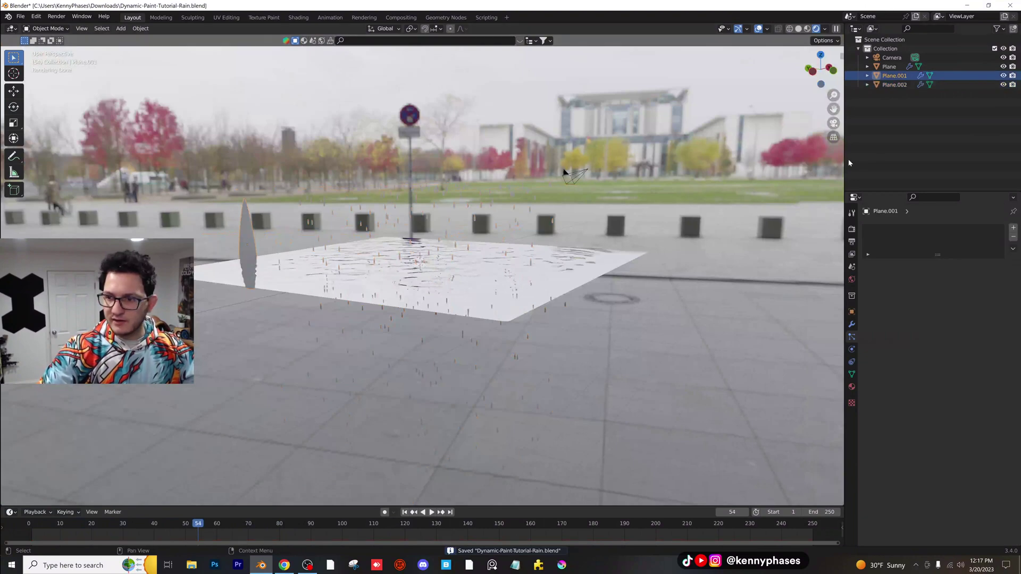
left_click(1003, 76)
key("space")
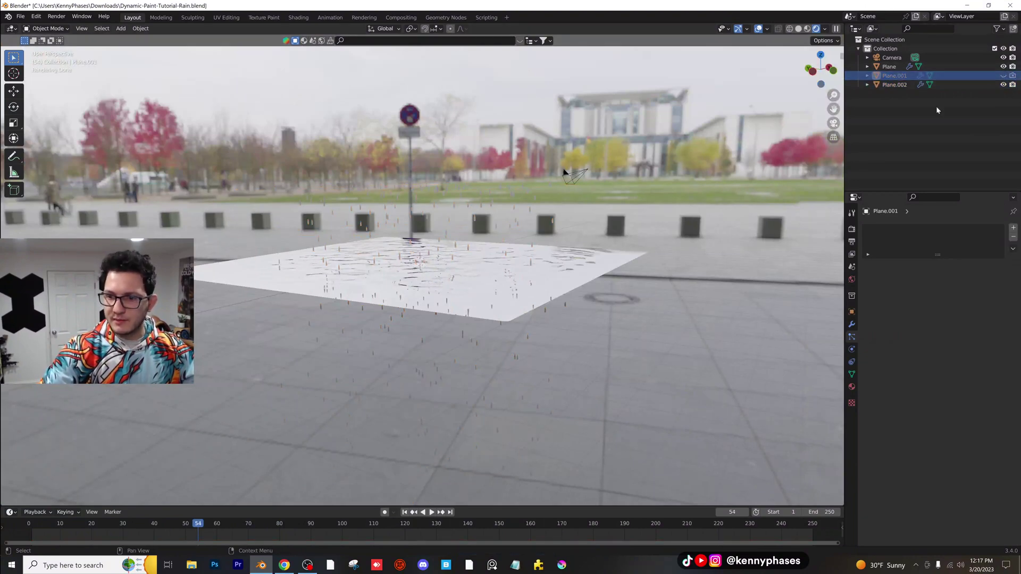
middle_click_drag(588, 153, 537, 298)
key("space")
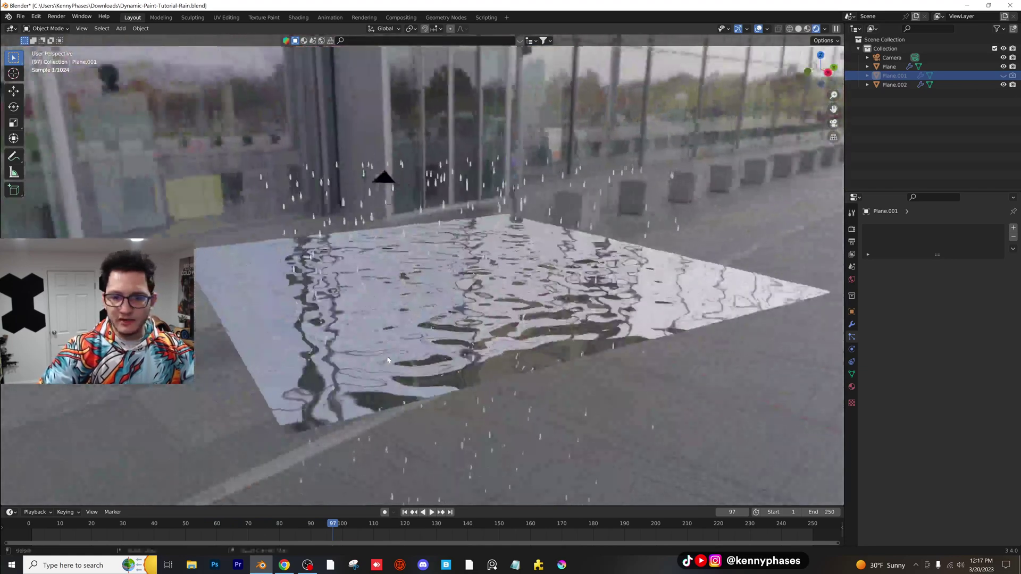
Set the World environment texture to shanghai_riverside_4k.hdr and preview it around the water.
left_click(852, 280)
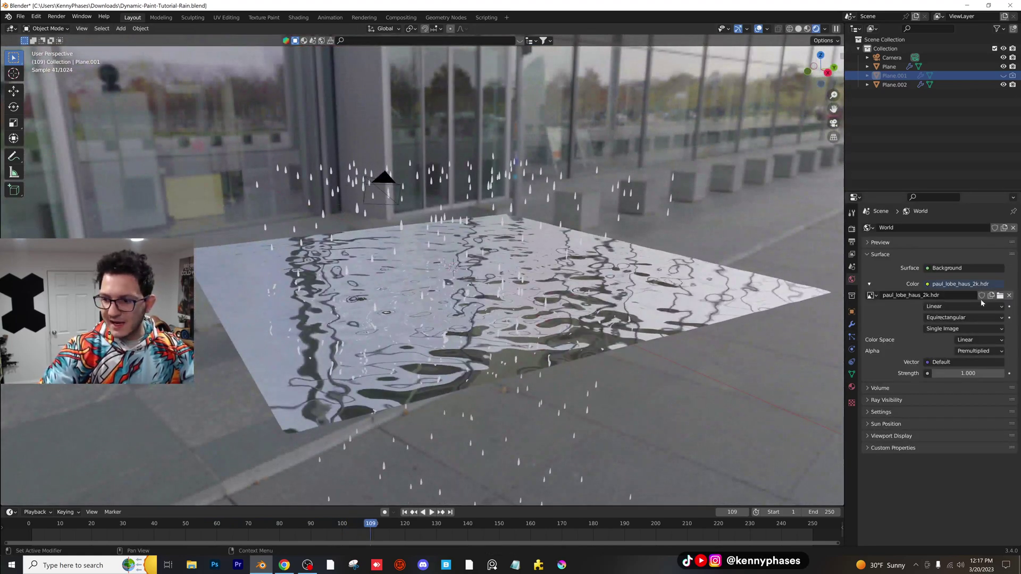
left_click(1000, 295)
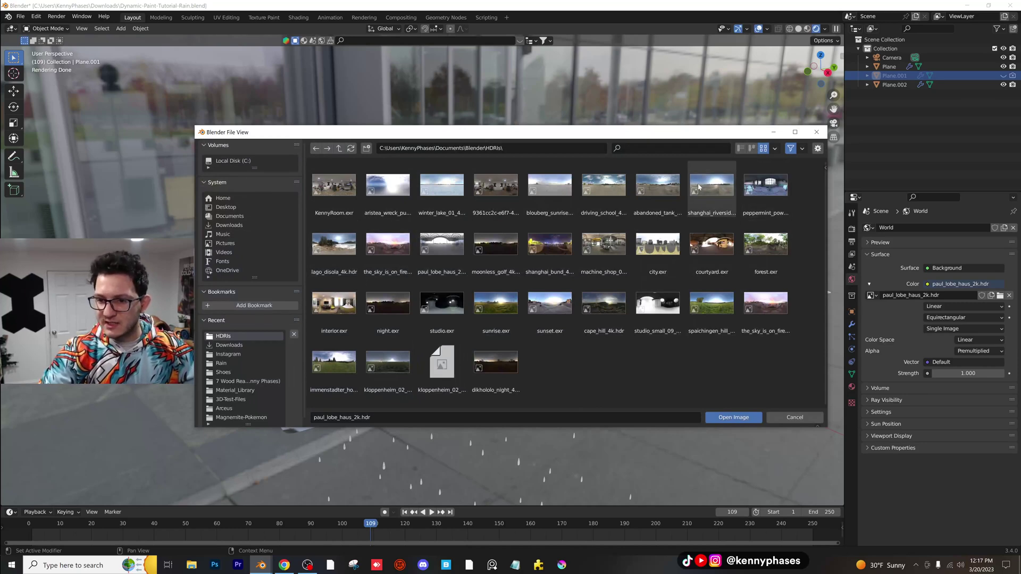
double_click(726, 189)
middle_click_drag(383, 177, 645, 163)
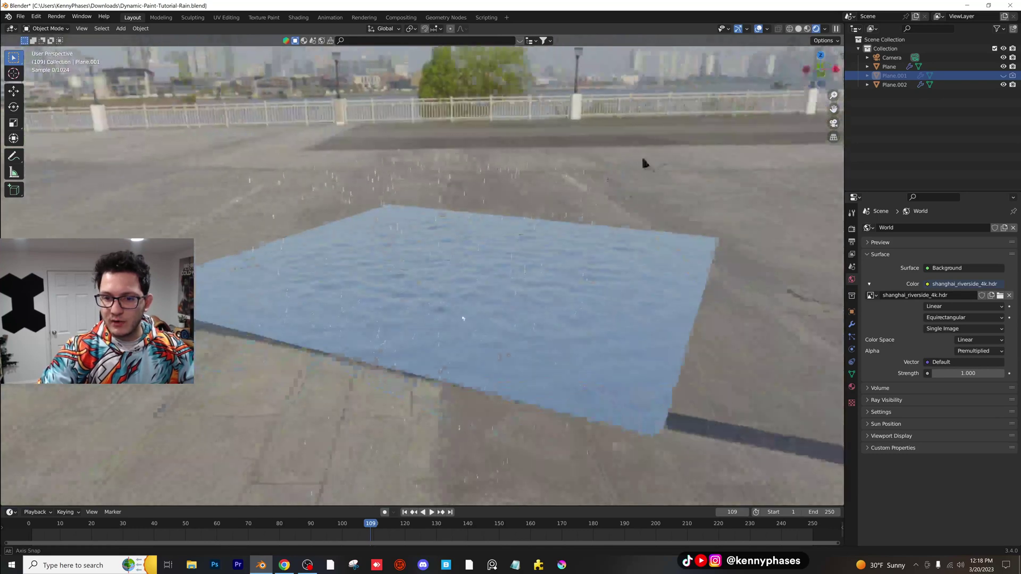
middle_click_drag(463, 318, 503, 289)
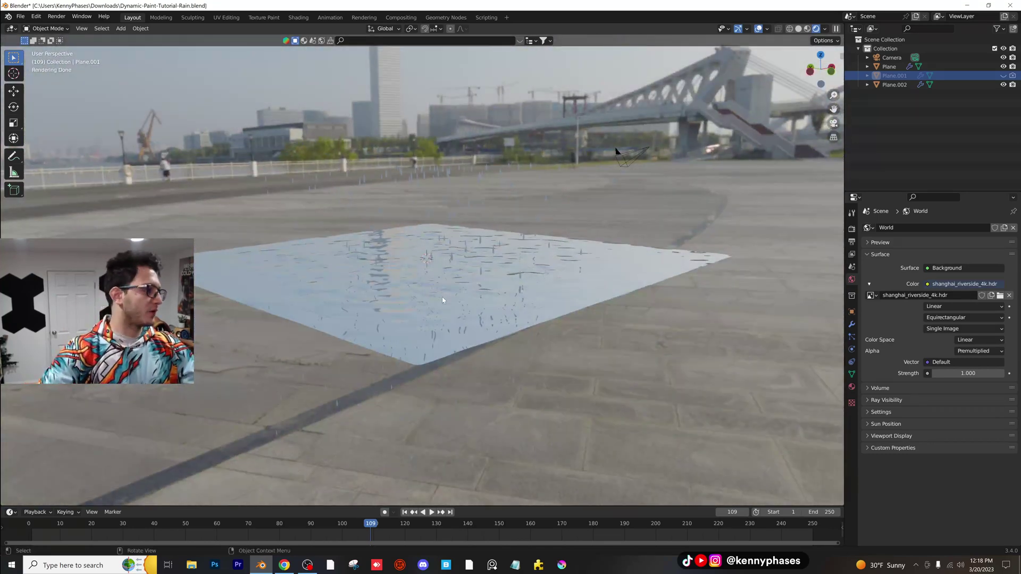
middle_click_drag(442, 296, 483, 324)
key("space")
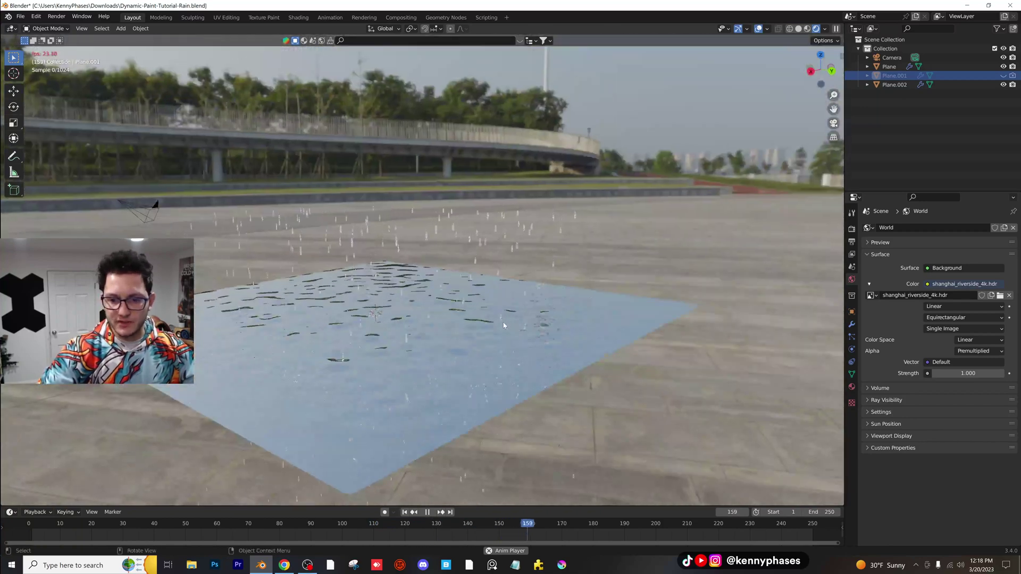
key("space")
left_click(899, 84)
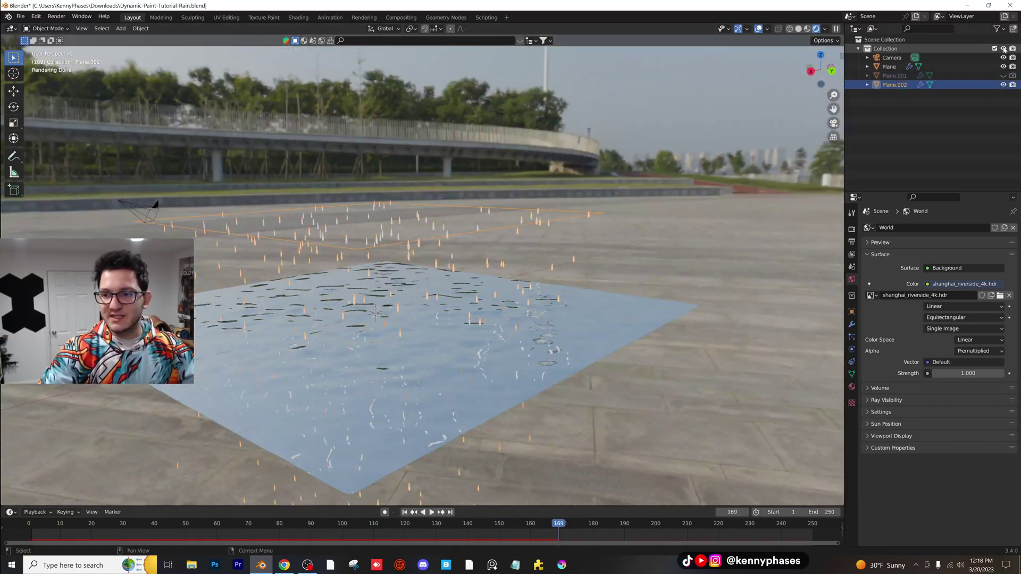
left_click(1003, 75)
left_click(987, 76)
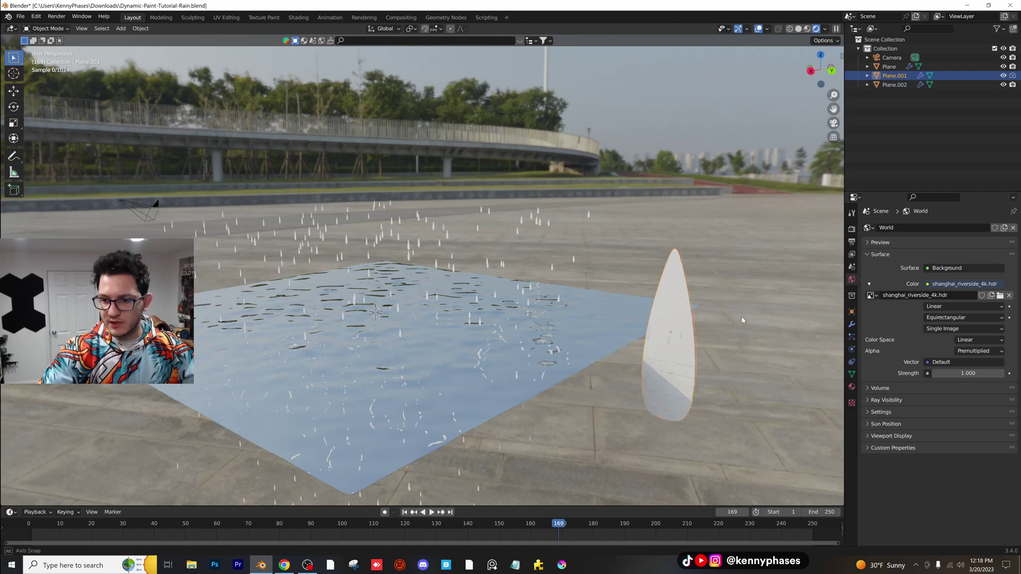
middle_click_drag(742, 320, 665, 298)
left_click(404, 351)
scroll(404, 351, "up", 2)
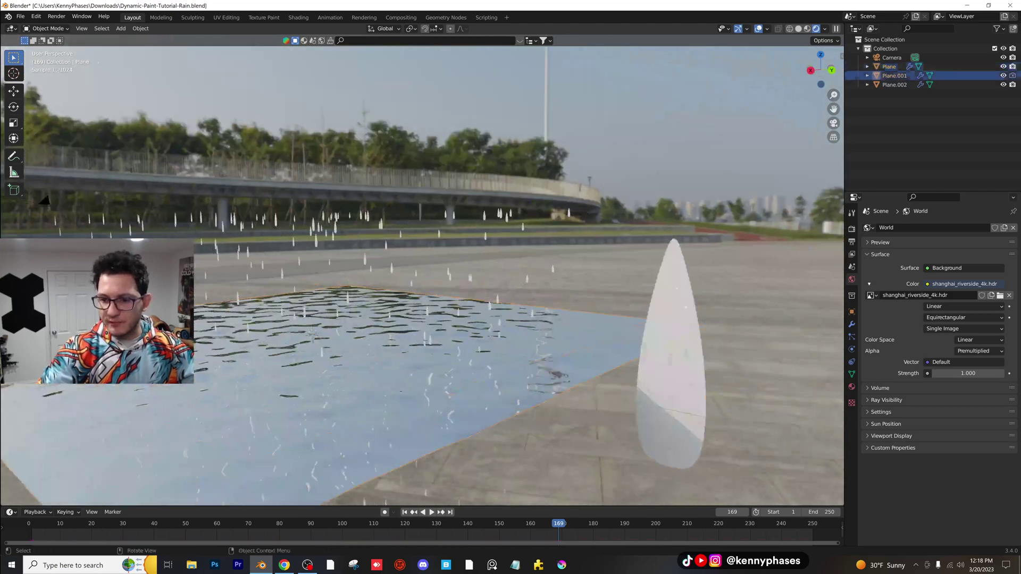
left_click(852, 387)
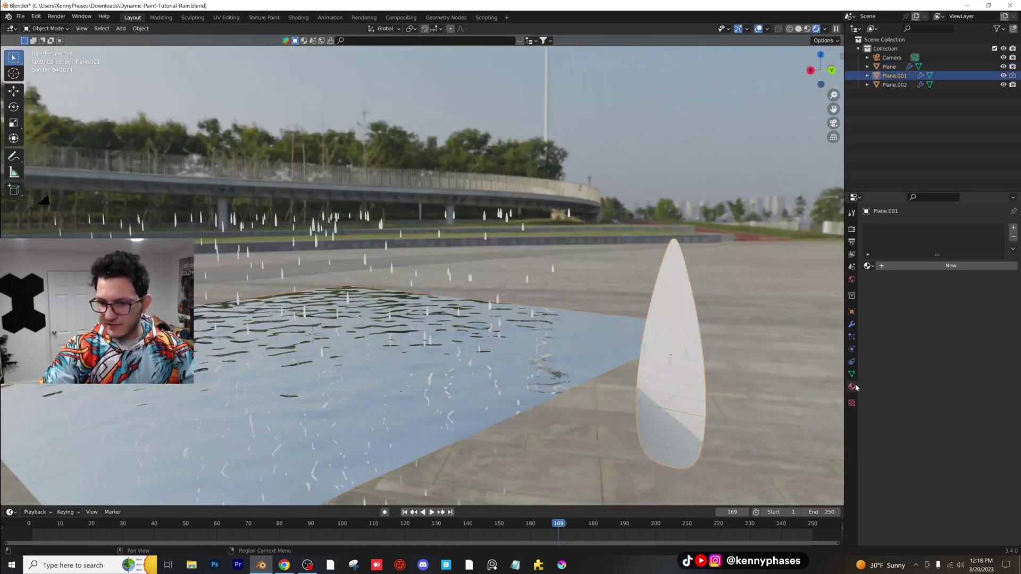
left_click(945, 265)
left_click(962, 335)
left_click(899, 168)
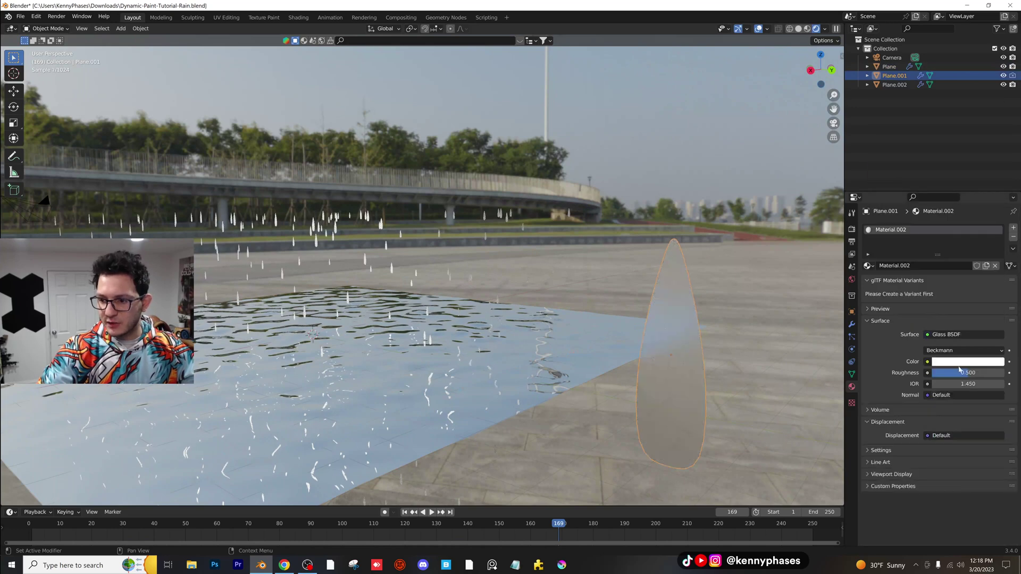
left_click(964, 384)
type("1.33")
key("Return")
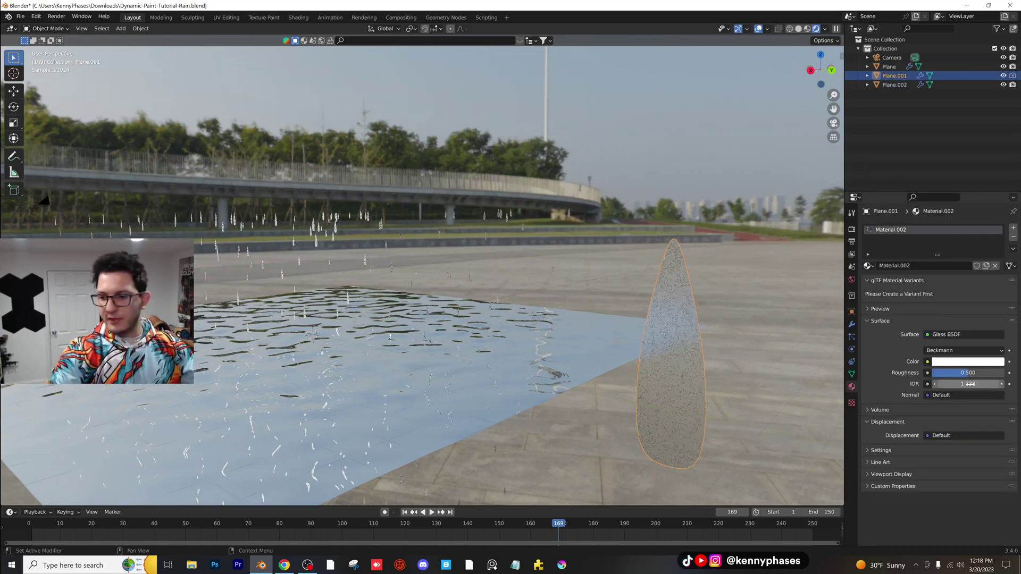
left_click_drag(964, 374, 928, 374)
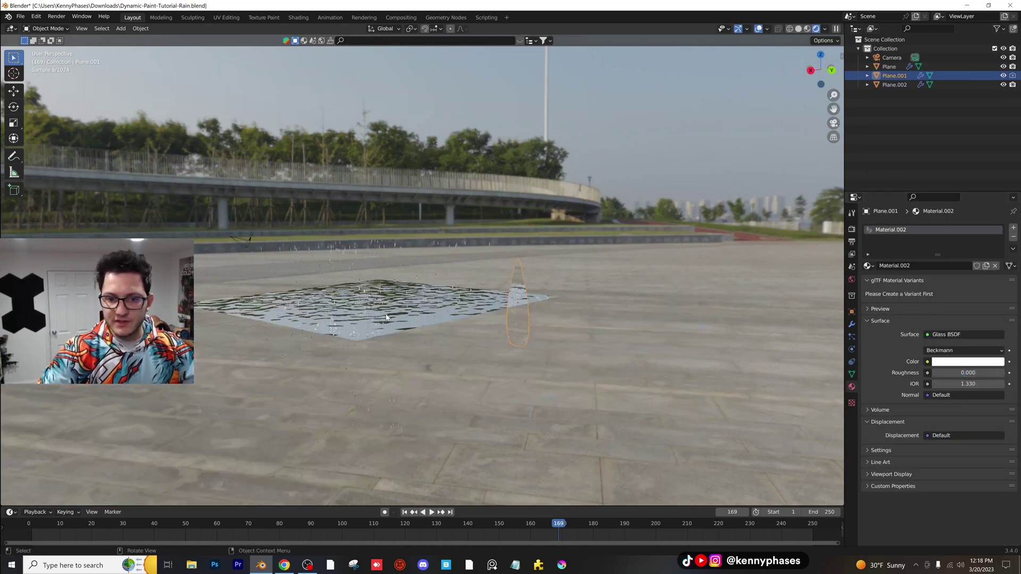
scroll(539, 338, "down", 3)
scroll(625, 352, "up", 2)
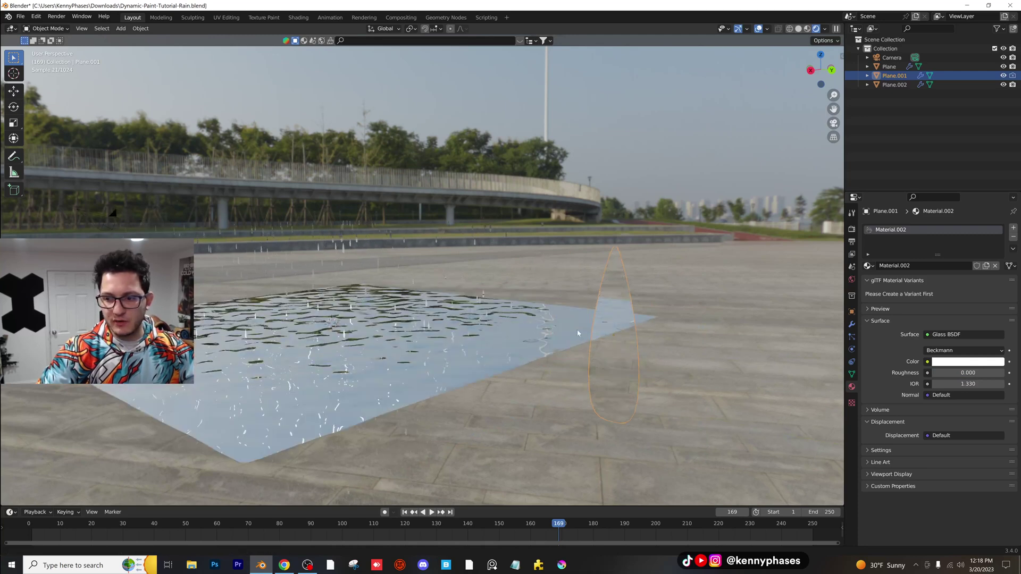
middle_click_drag(482, 400, 490, 386)
key("space")
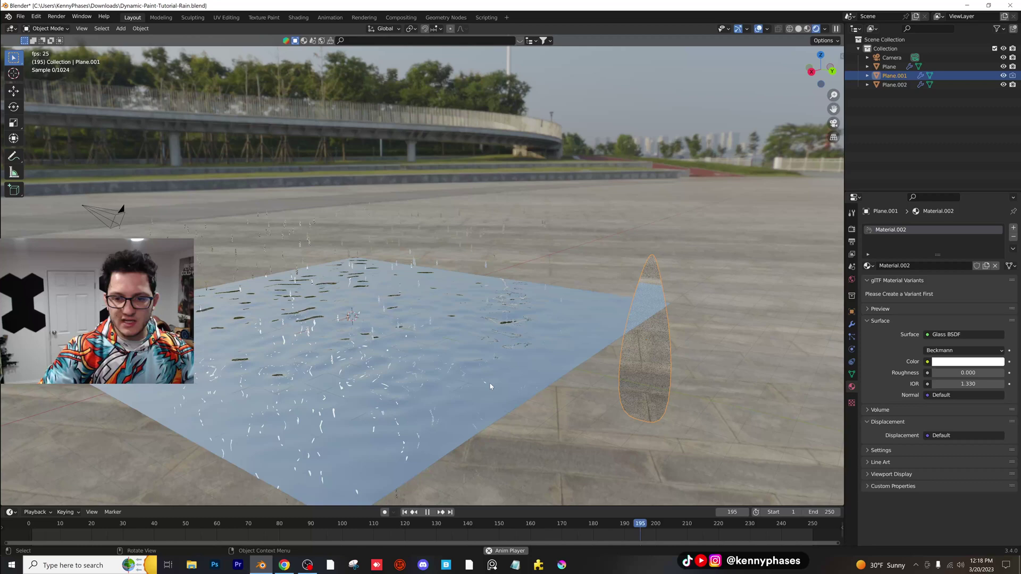
key("space")
scroll(555, 367, "down", 4)
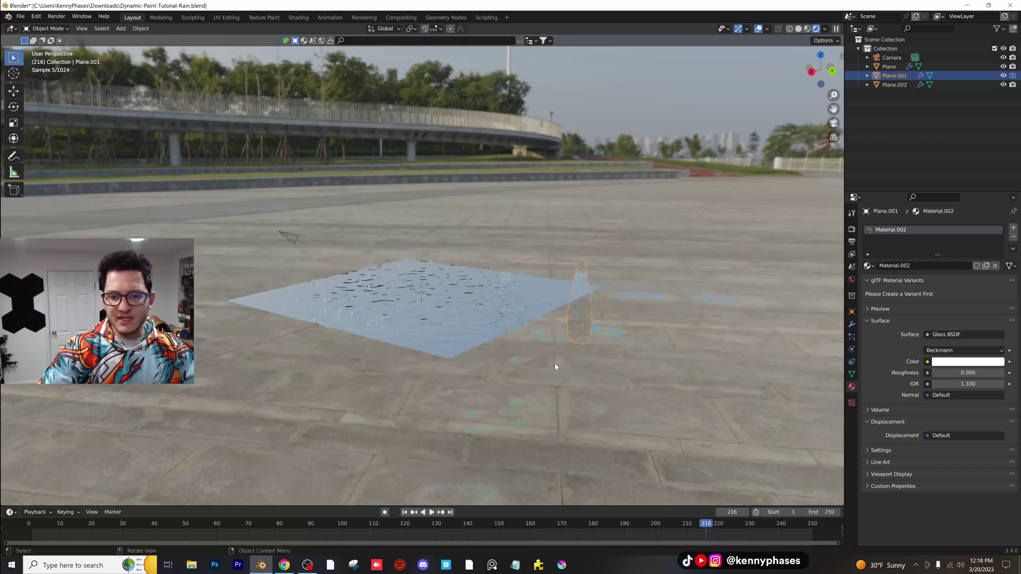
middle_click_drag(555, 367, 749, 368)
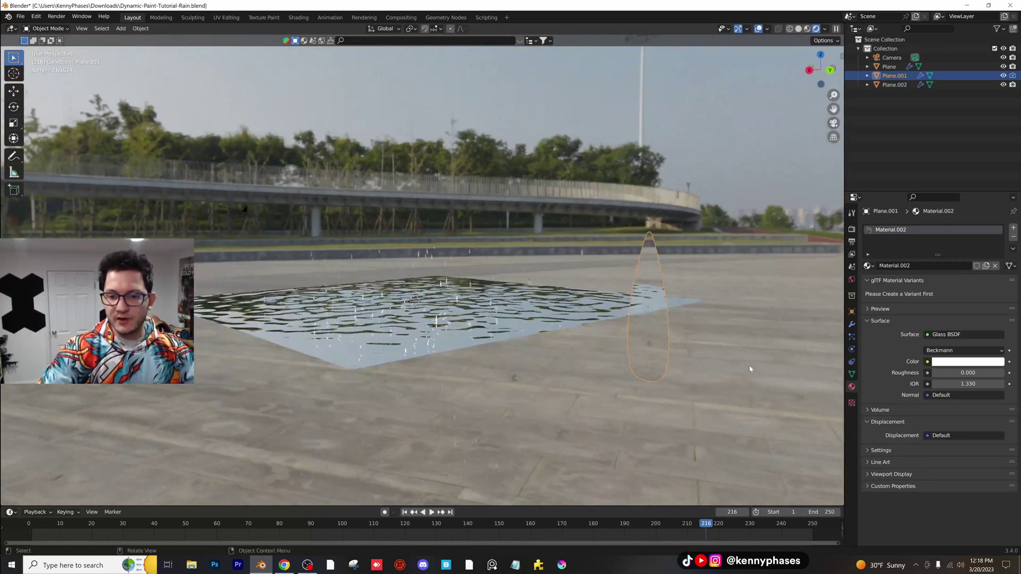
scroll(564, 339, "up", 3)
middle_click_drag(538, 334, 553, 348)
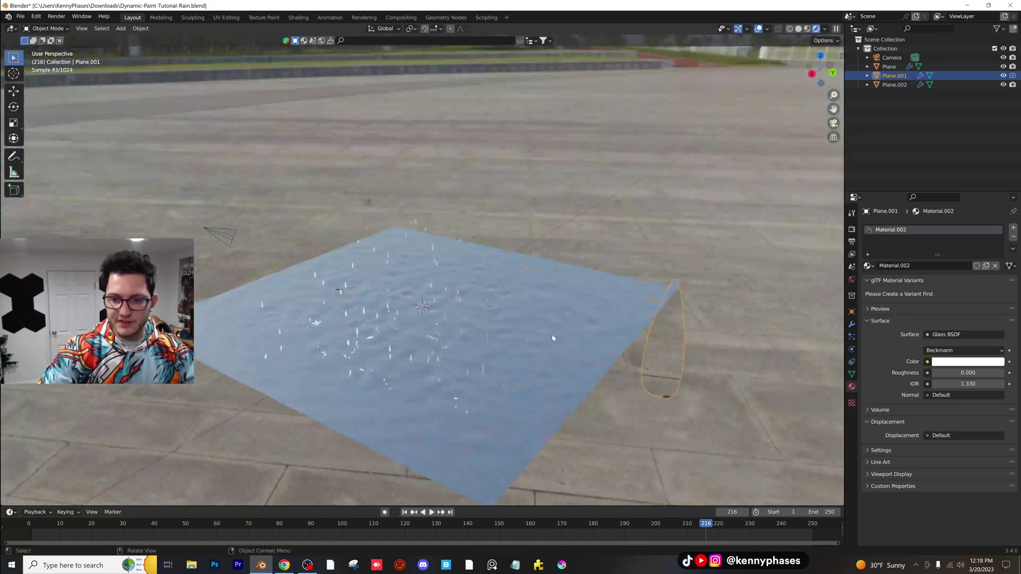
Scale the water plane up to about 1.763, rewind to frame 1, and save.
left_click(553, 337)
key("s")
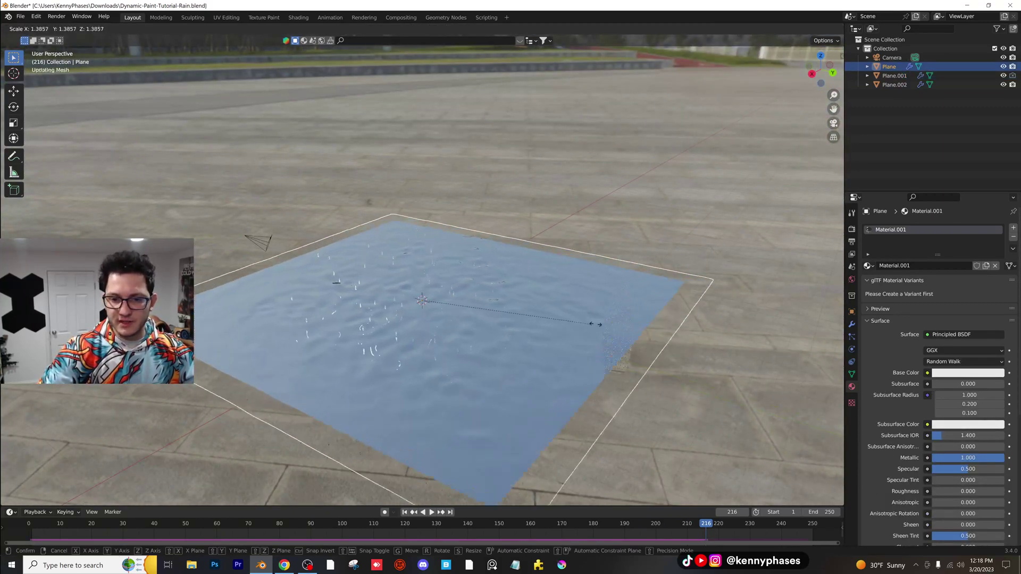
left_click(611, 325)
scroll(531, 372, "down", 3)
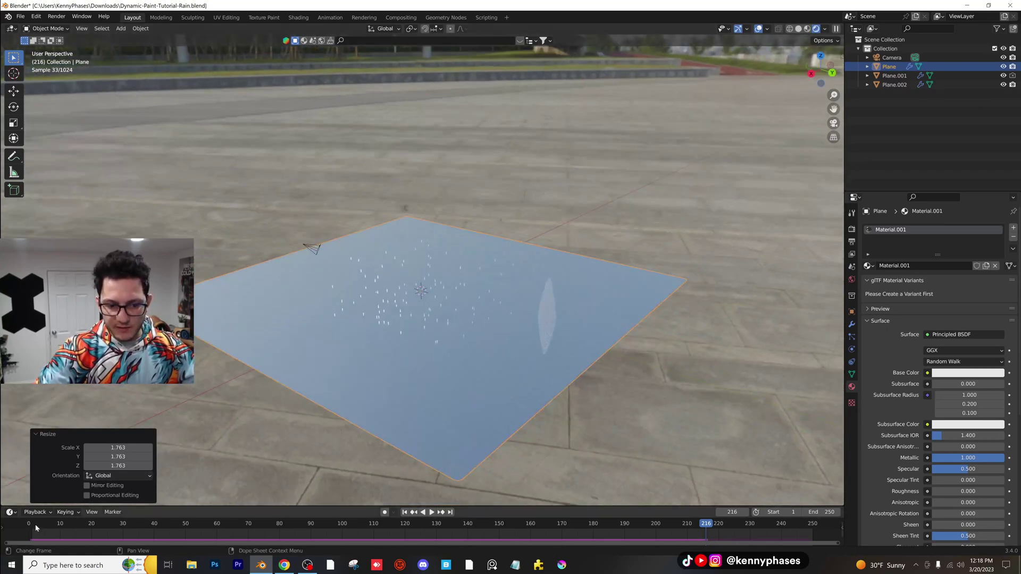
left_click(37, 527)
key("ctrl+s")
Play the rain animation from a low view facing the bridge and city.
scroll(510, 273, "up", 1)
key("space")
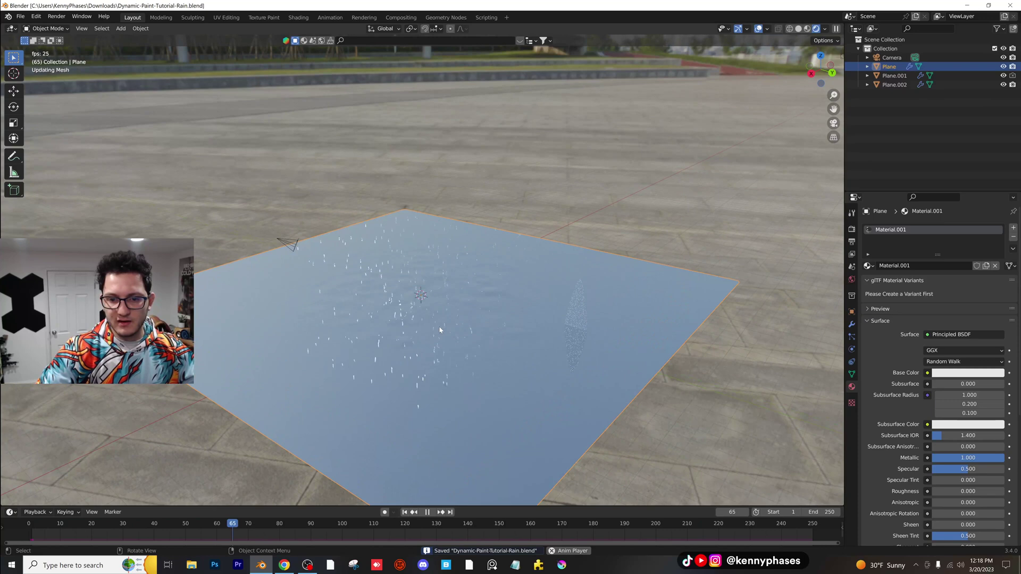
key("space")
scroll(441, 327, "up", 2)
middle_click_drag(440, 327, 526, 304)
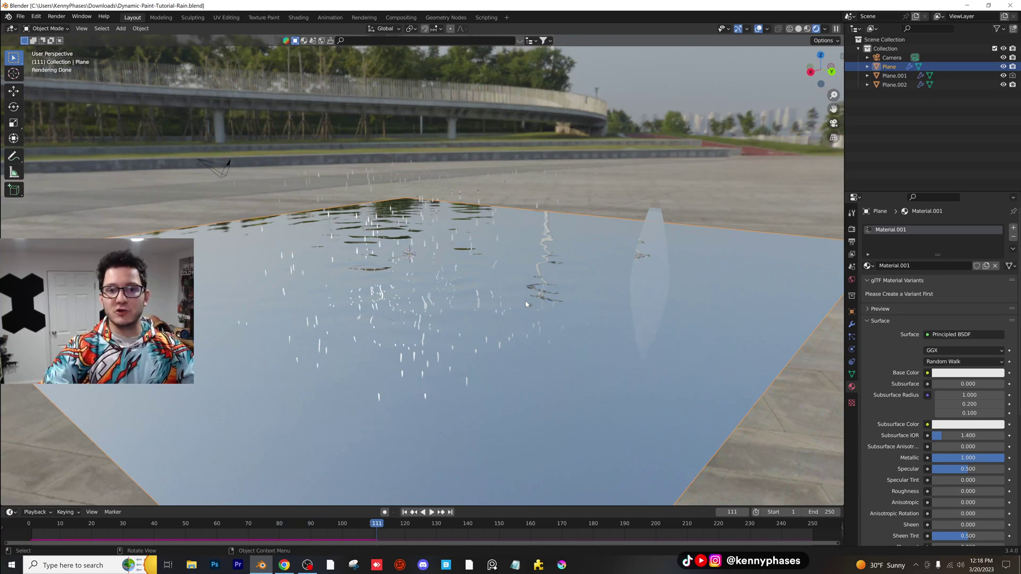
middle_click_drag(454, 266, 597, 298)
key("space")
Replace the World environment texture with sunrise.exr.
key("space")
left_click(851, 280)
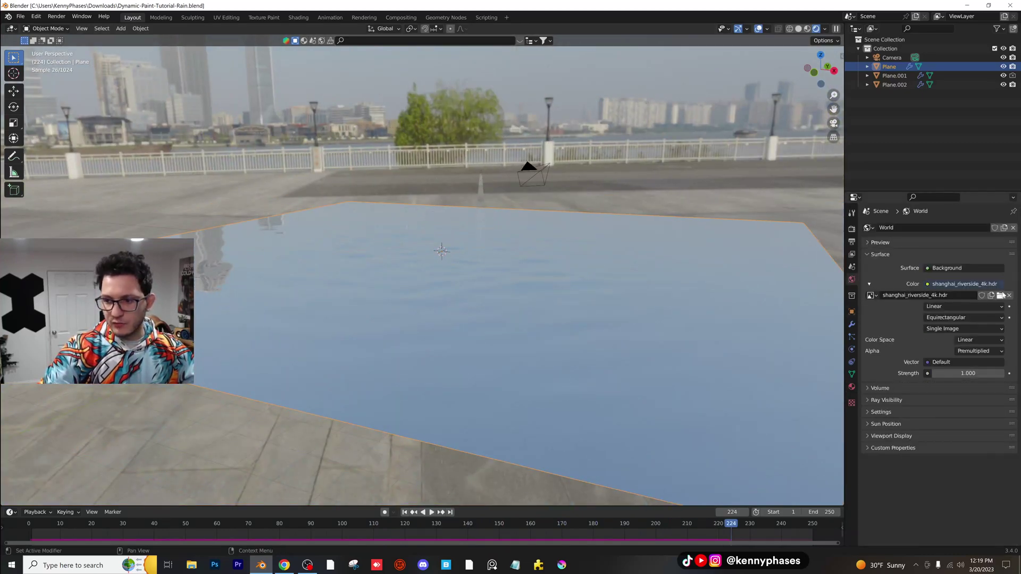
left_click(1000, 295)
double_click(486, 308)
middle_click_drag(393, 305, 435, 300)
key("space")
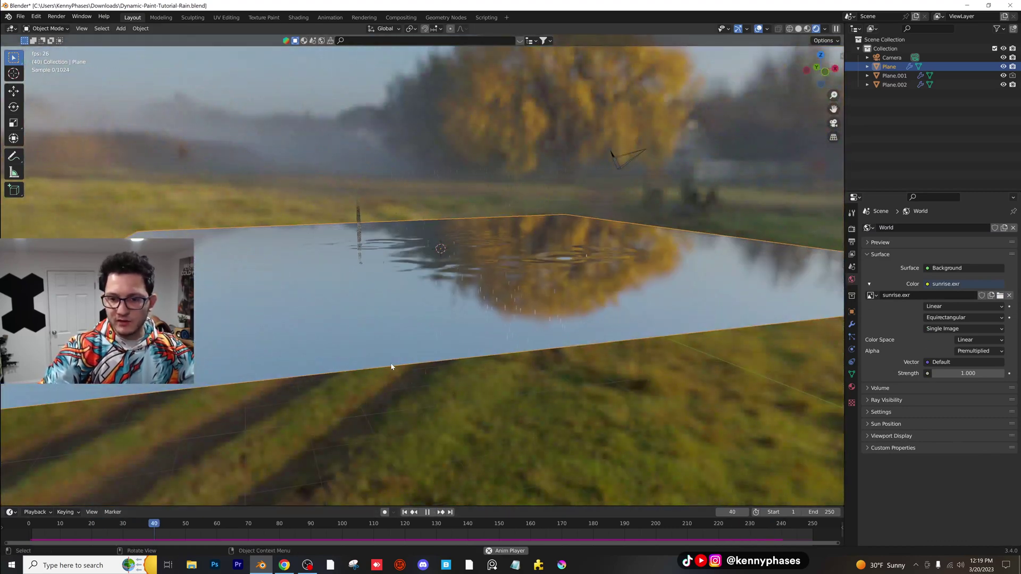
Orbit down to a low grazing angle over the rain plane and resume playback.
middle_click_drag(490, 356, 506, 366)
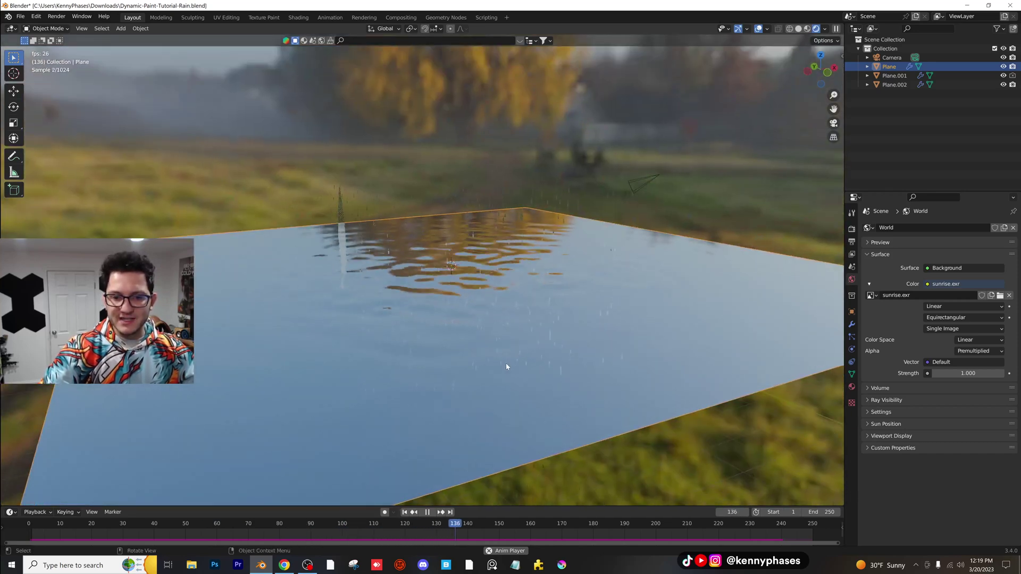
key("space")
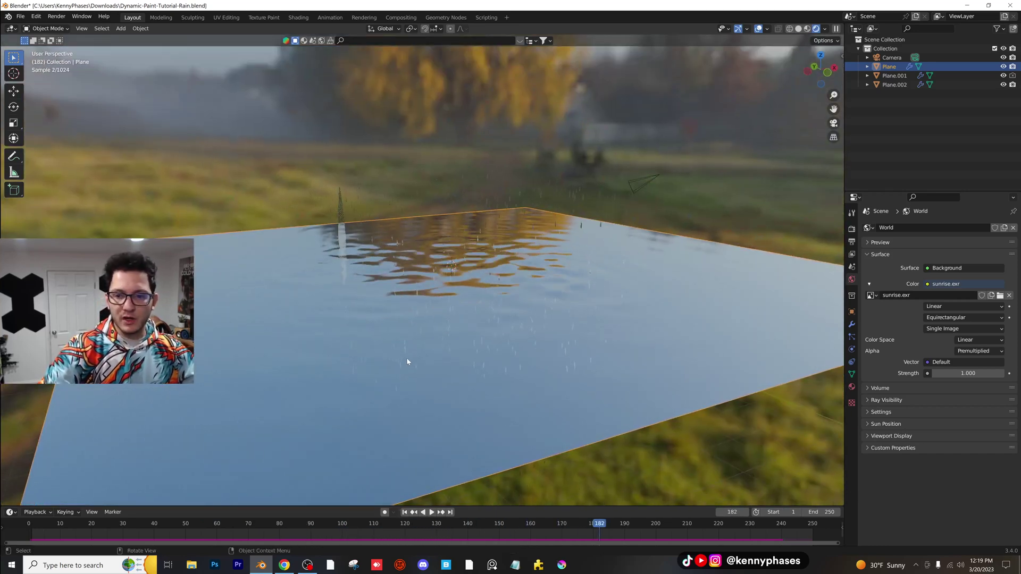
middle_click_drag(408, 360, 435, 368)
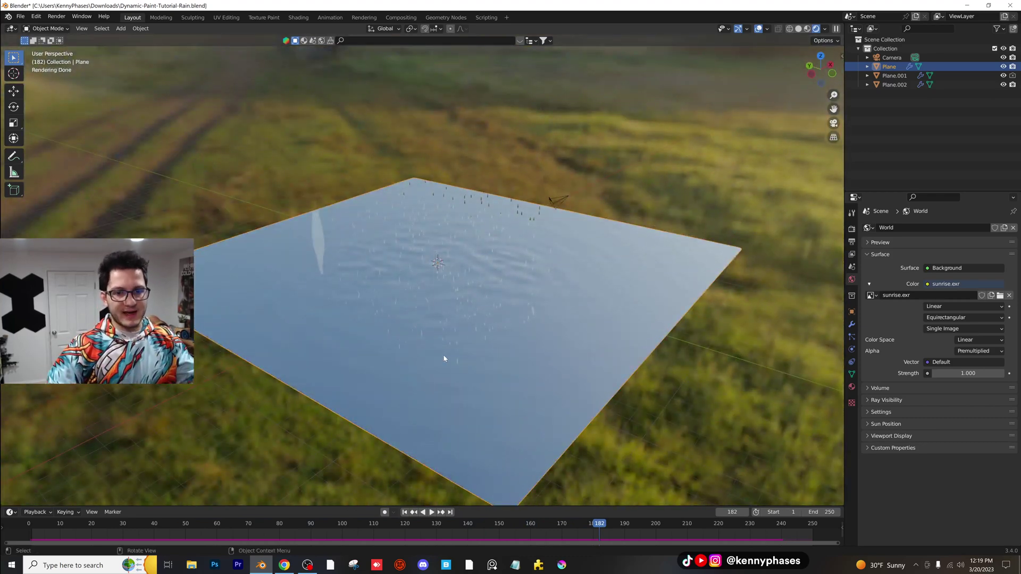
middle_click_drag(378, 299, 424, 296)
scroll(450, 301, "up", 3)
key("space")
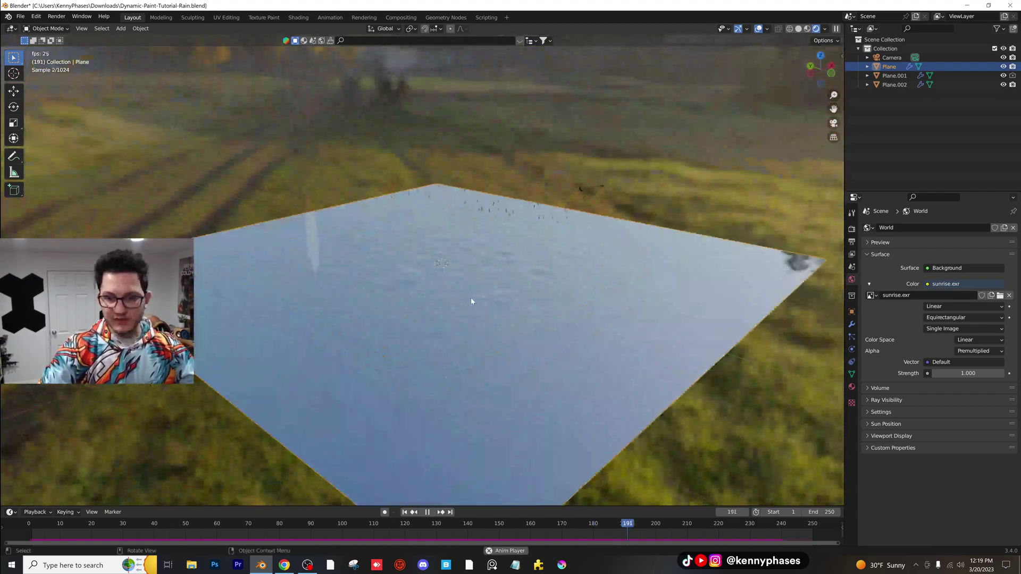
Scrub back to frame 33, play to frame 170, then show the water's Dynamic Paint settings.
left_click_drag(453, 529, 304, 532)
key("space")
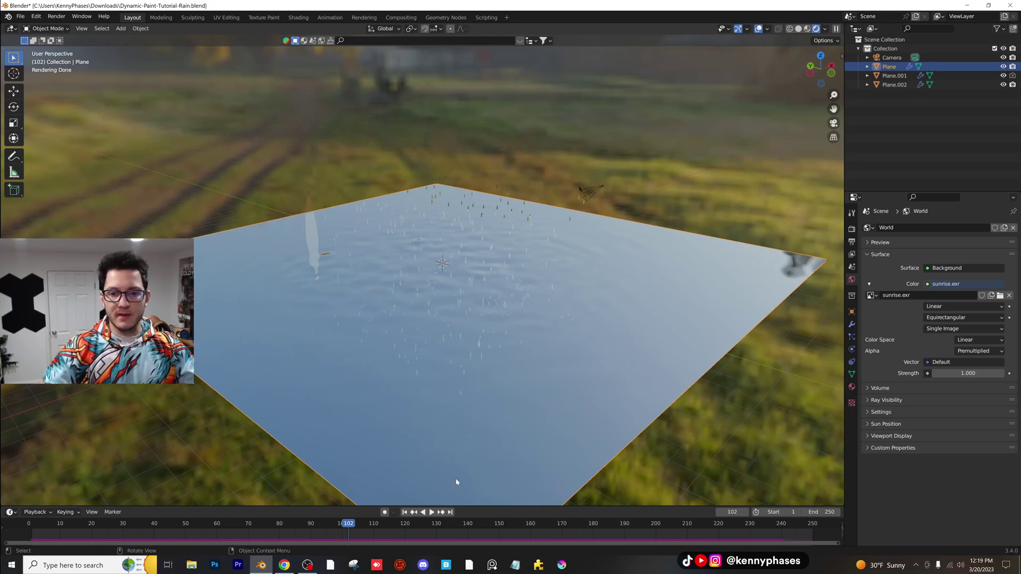
left_click_drag(188, 526, 132, 529)
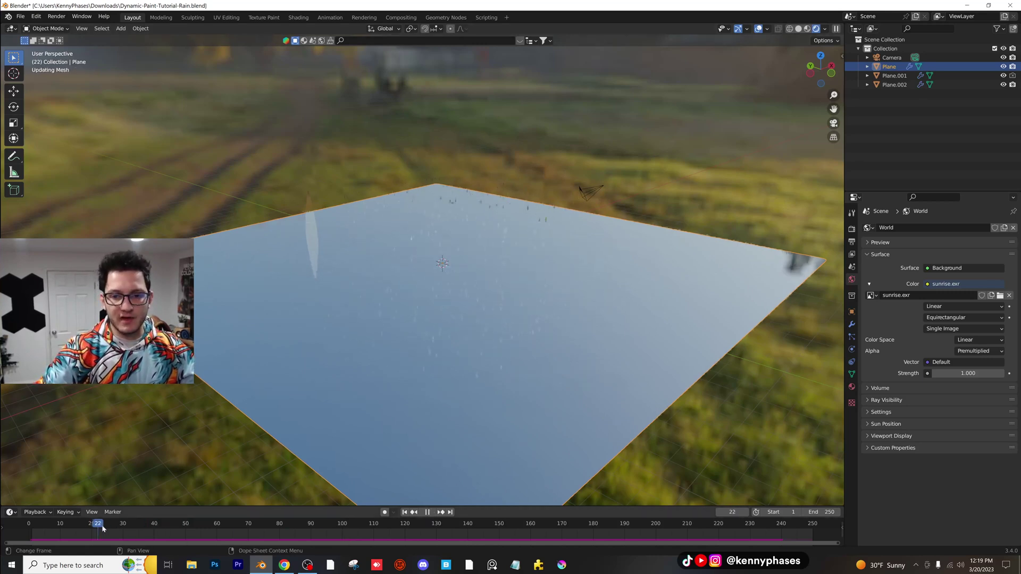
key("space")
scroll(448, 325, "up", 3)
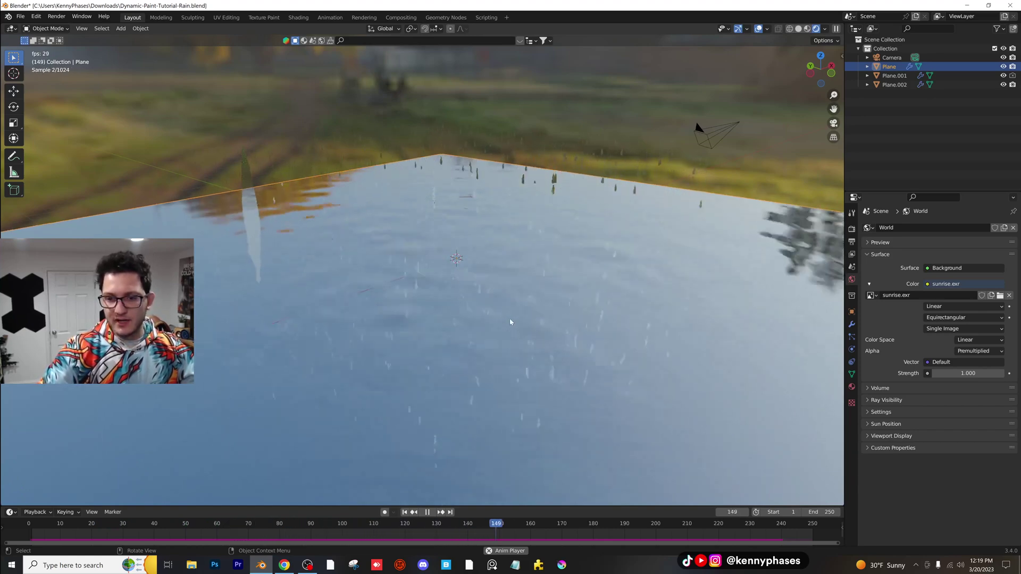
key("space")
middle_click_drag(510, 322, 660, 376)
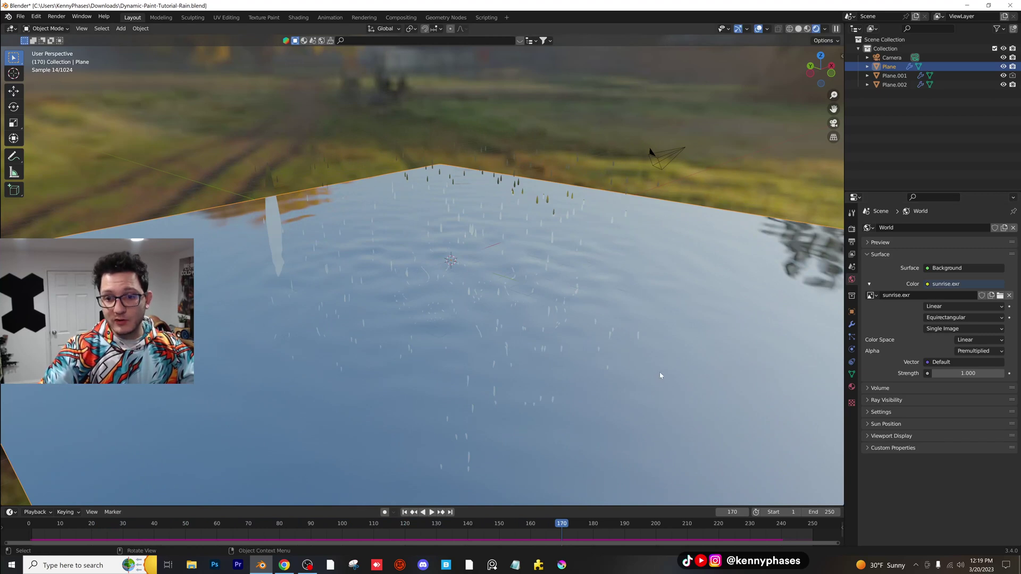
left_click(852, 348)
scroll(910, 406, "down", 1)
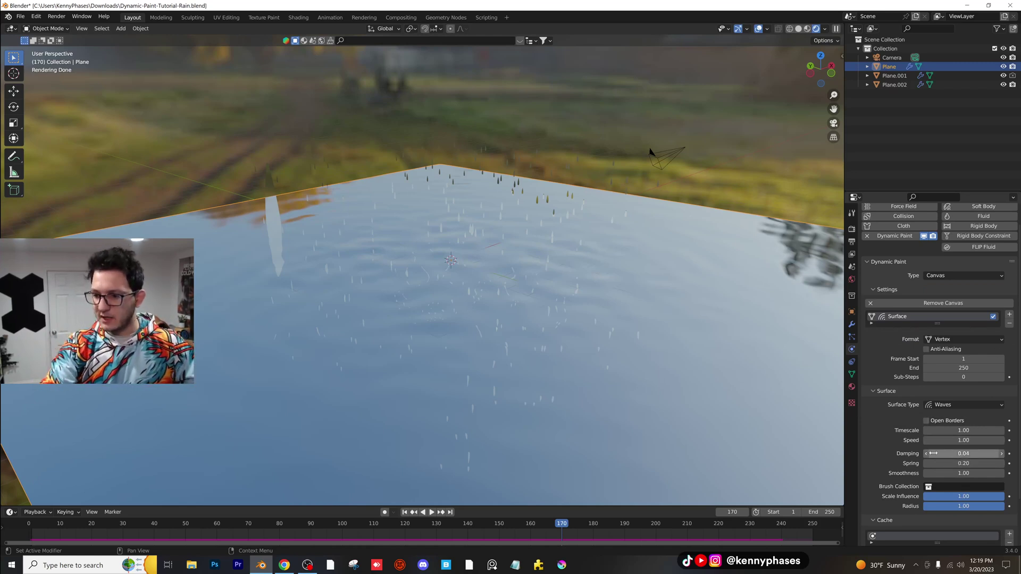
scroll(900, 446, "down", 1)
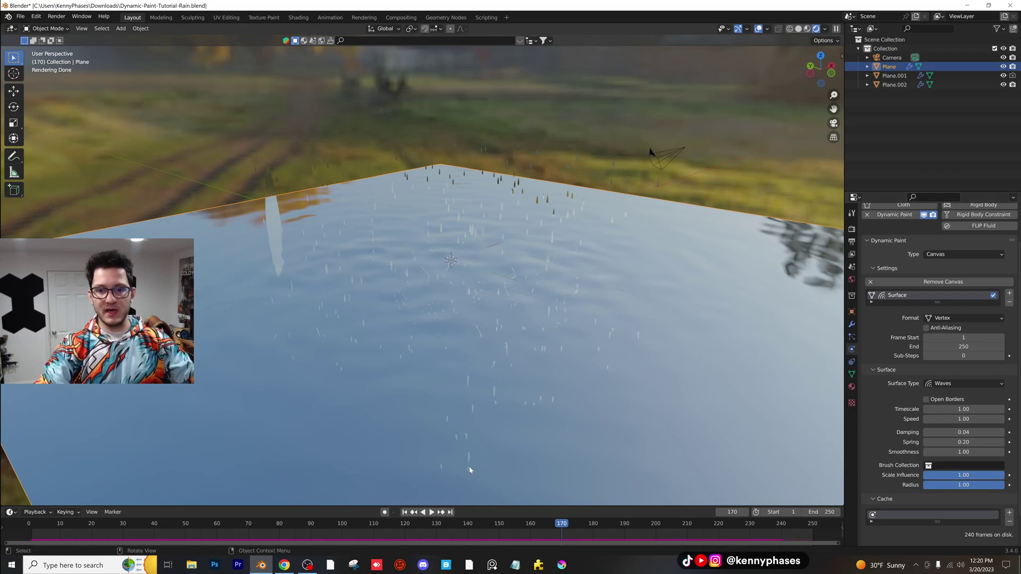
key("shift+Left")
key("space")
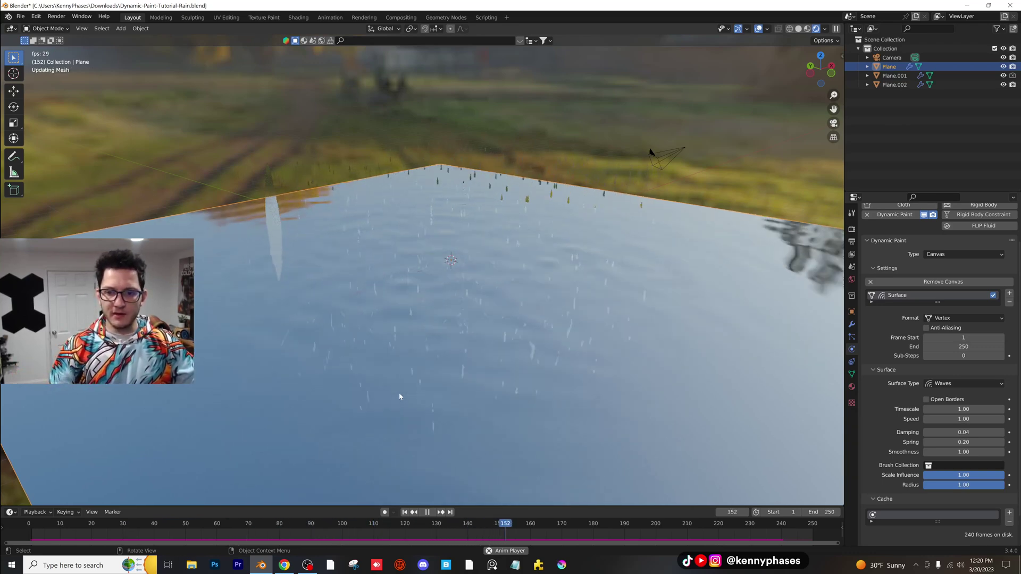
key("space")
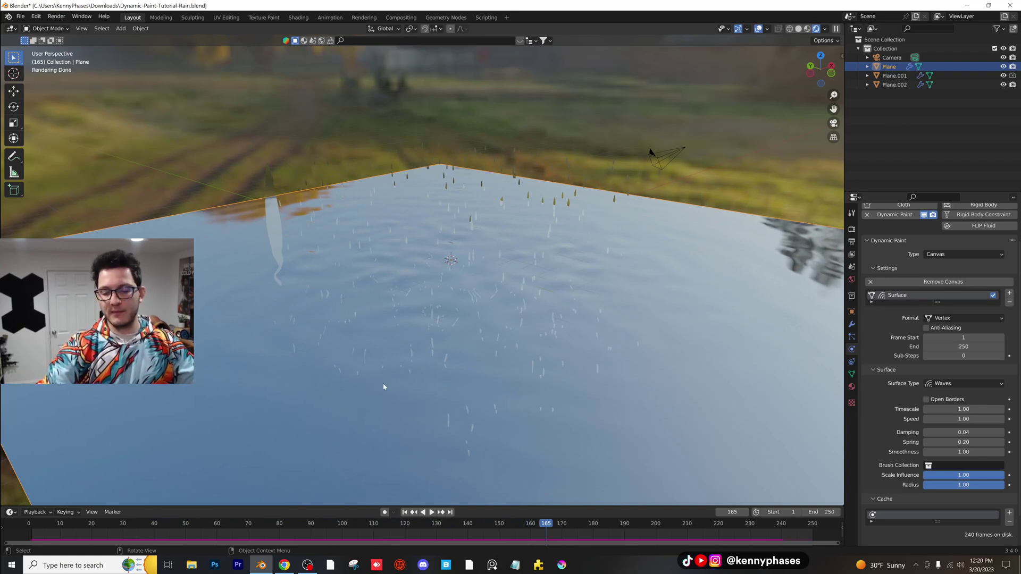
key("space")
scroll(404, 391, "down", 5)
middle_click_drag(419, 394, 441, 349)
scroll(458, 354, "up", 4)
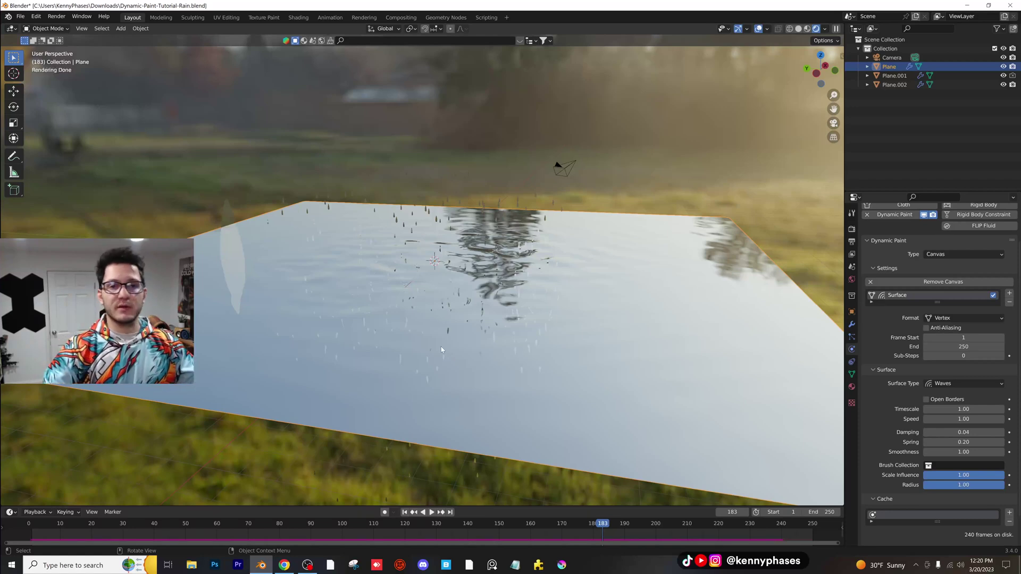
middle_click_drag(449, 330, 461, 329)
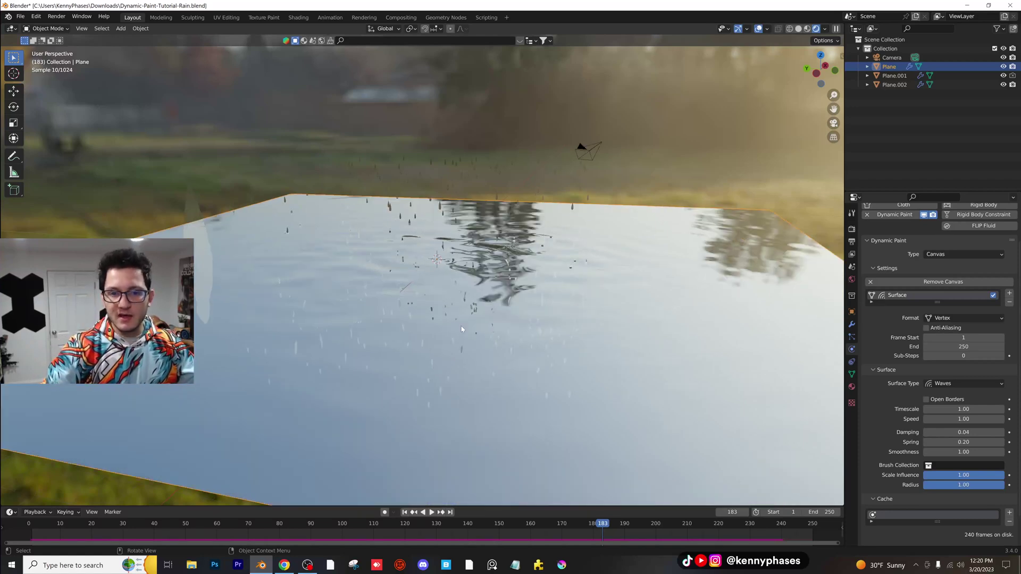